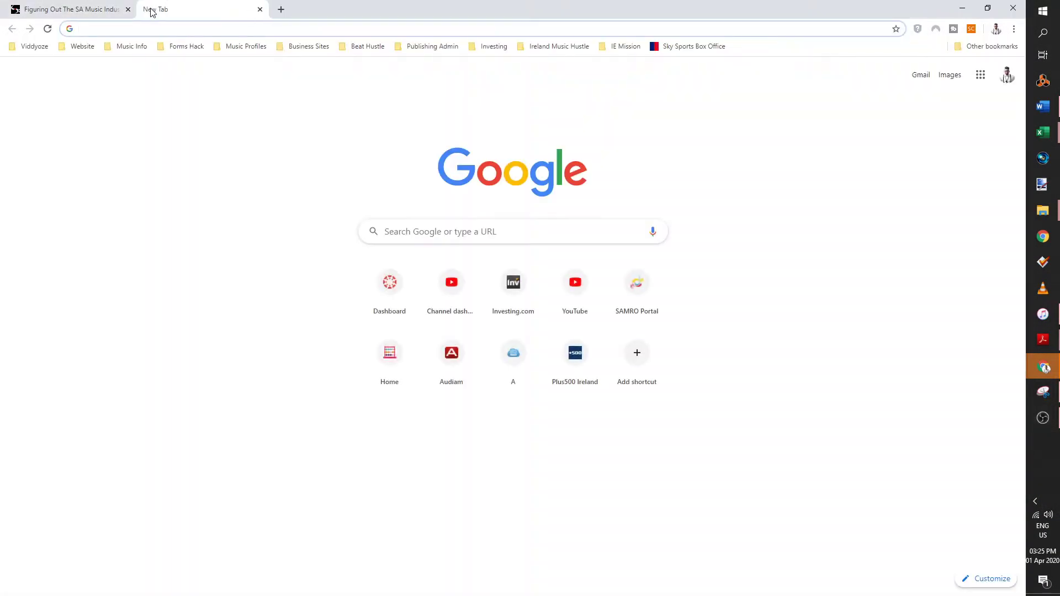
- Search google.co.za for 'capasso' and open the official capasso.co.za result
text(goog)
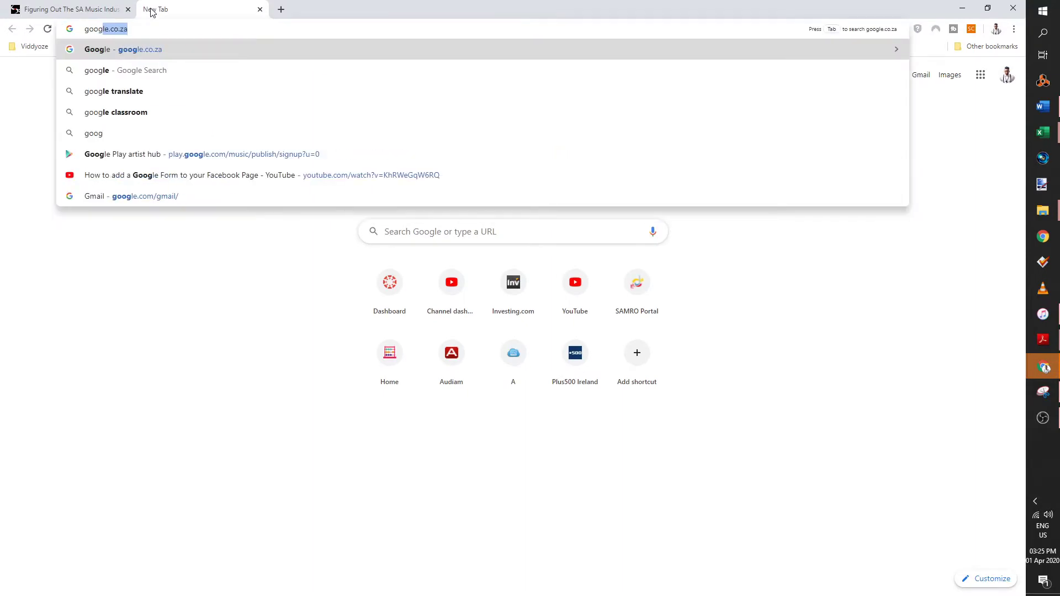
key(Return)
text(ca)
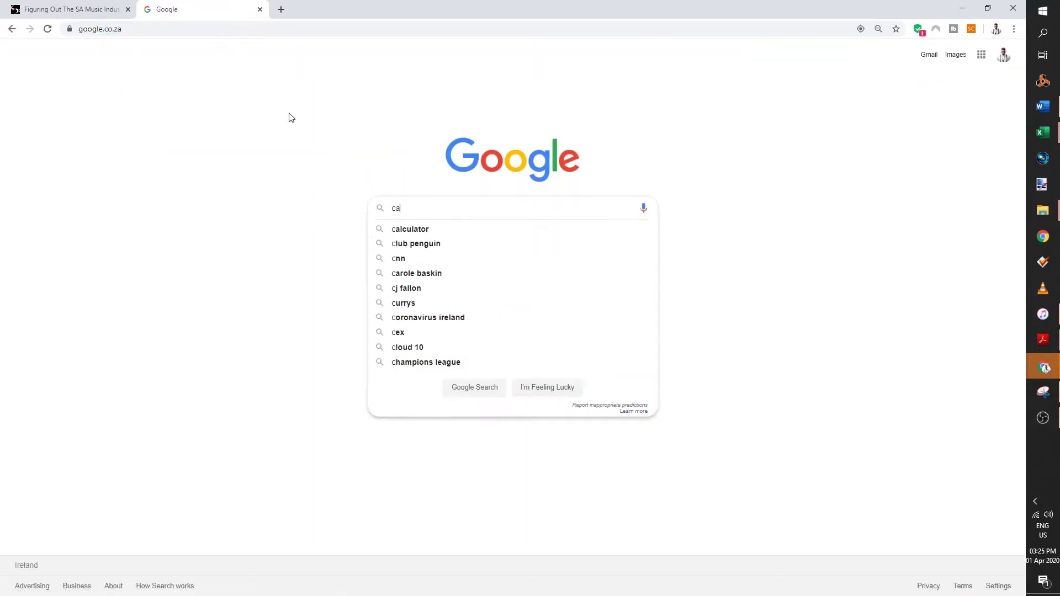
text(pass)
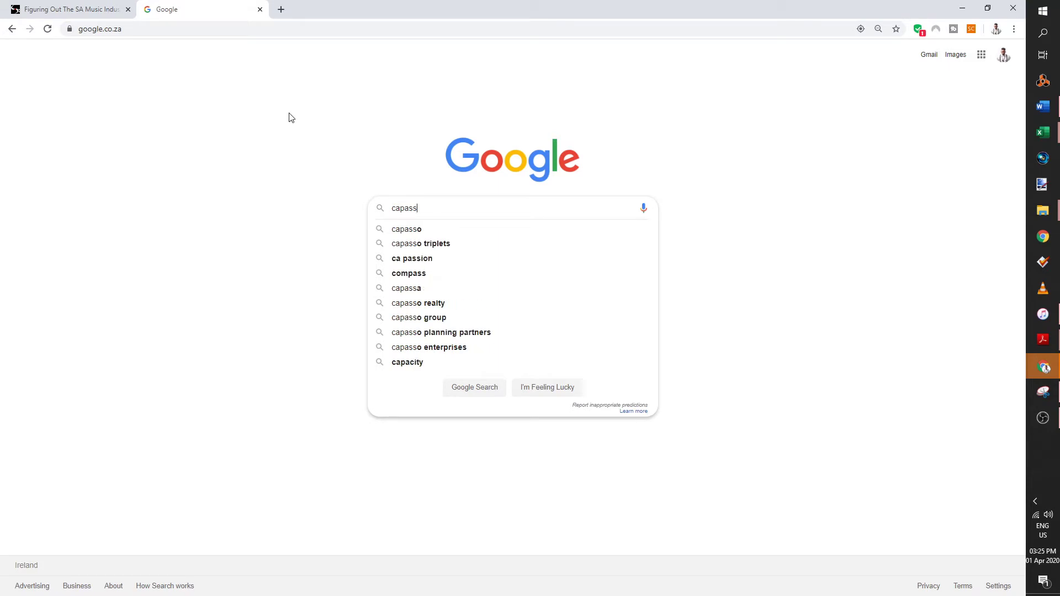
text(o)
drag(435, 204, 383, 209)
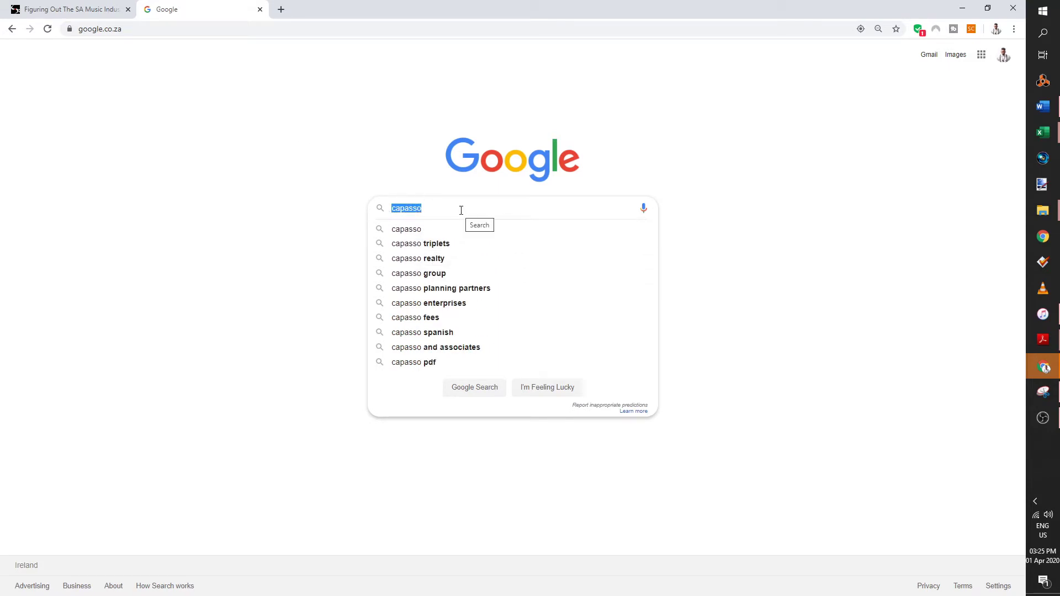
key(Return)
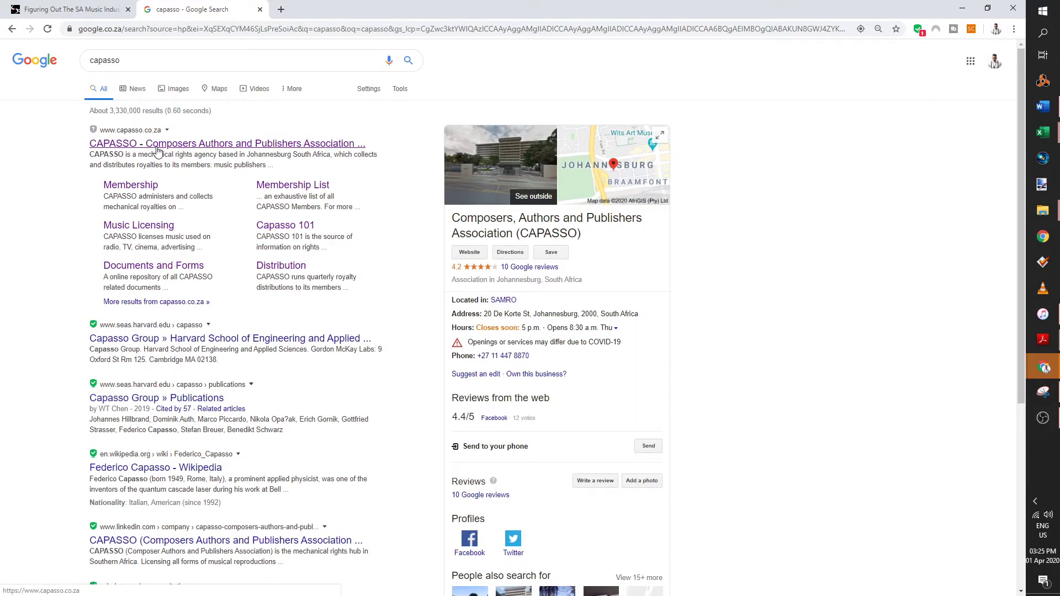
click(158, 144)
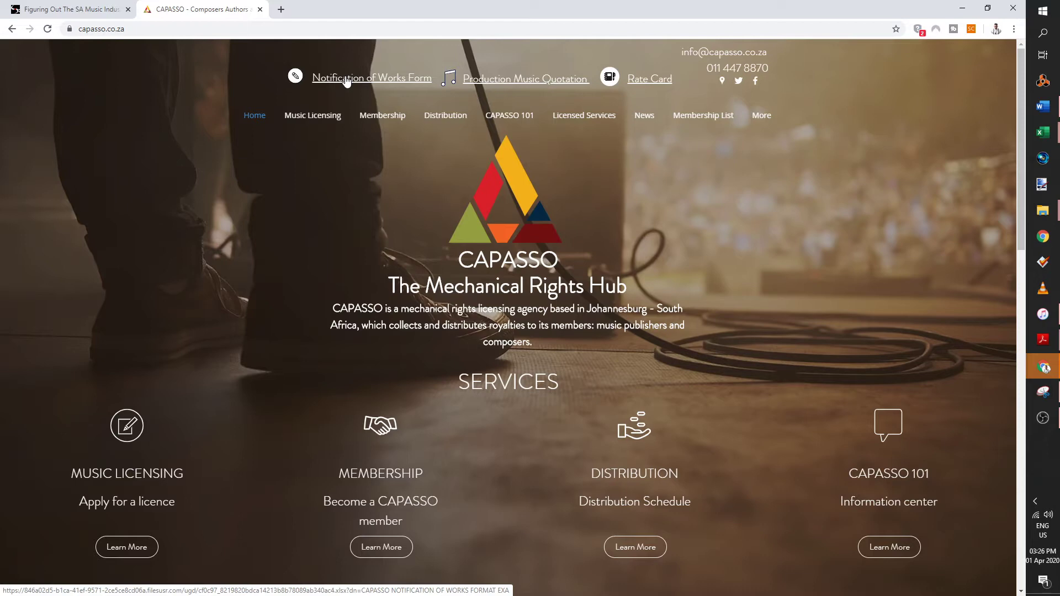
- Download the Notification of Works Form xlsx and open it from the download bar
click(346, 81)
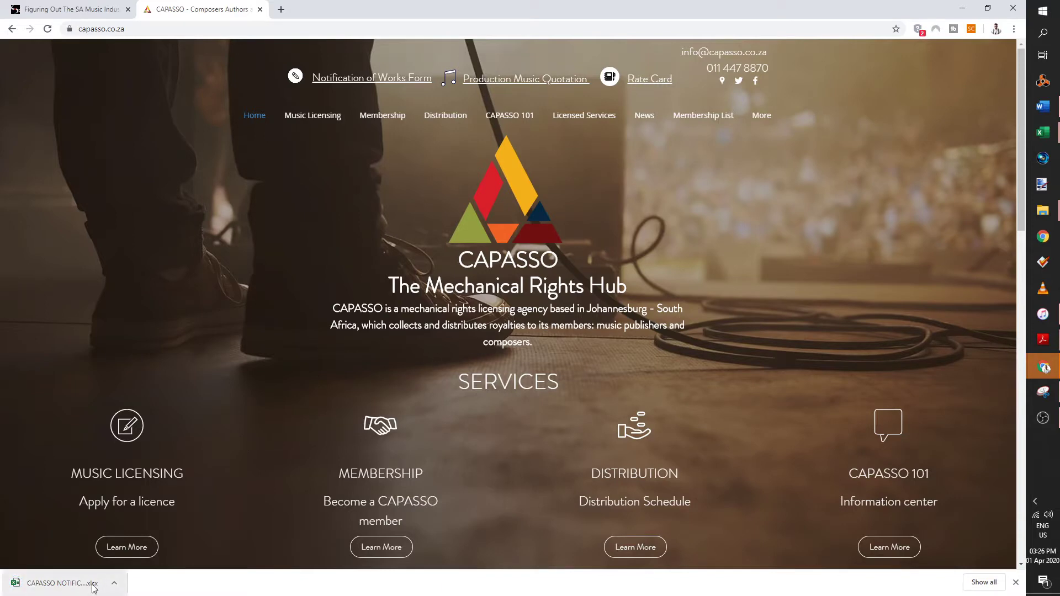
click(54, 585)
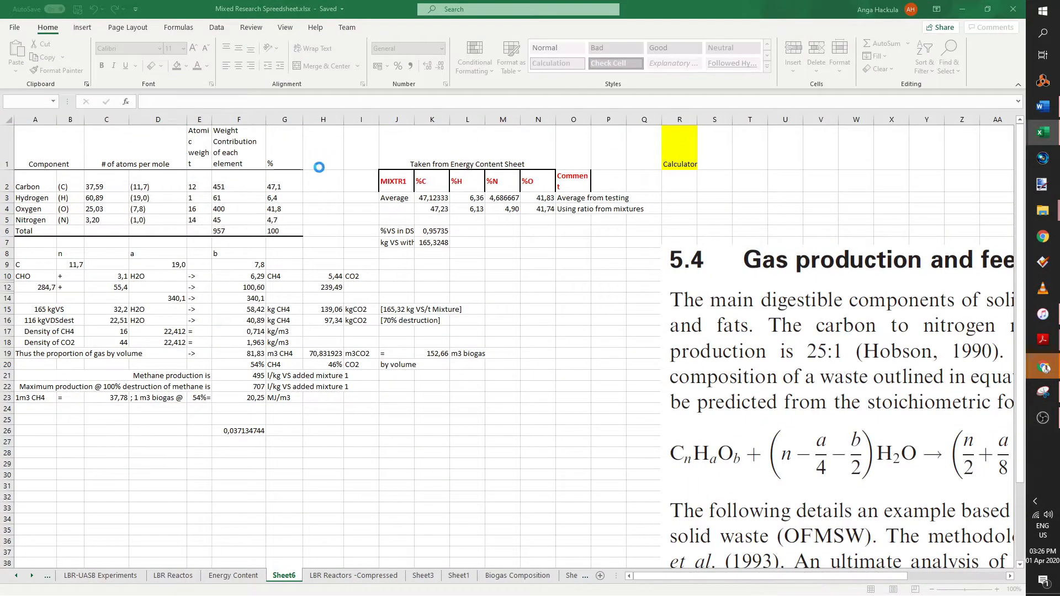
- Enable editing on the form and type the applicant's full name into merged cell B1
scroll(397, 216, up, 4)
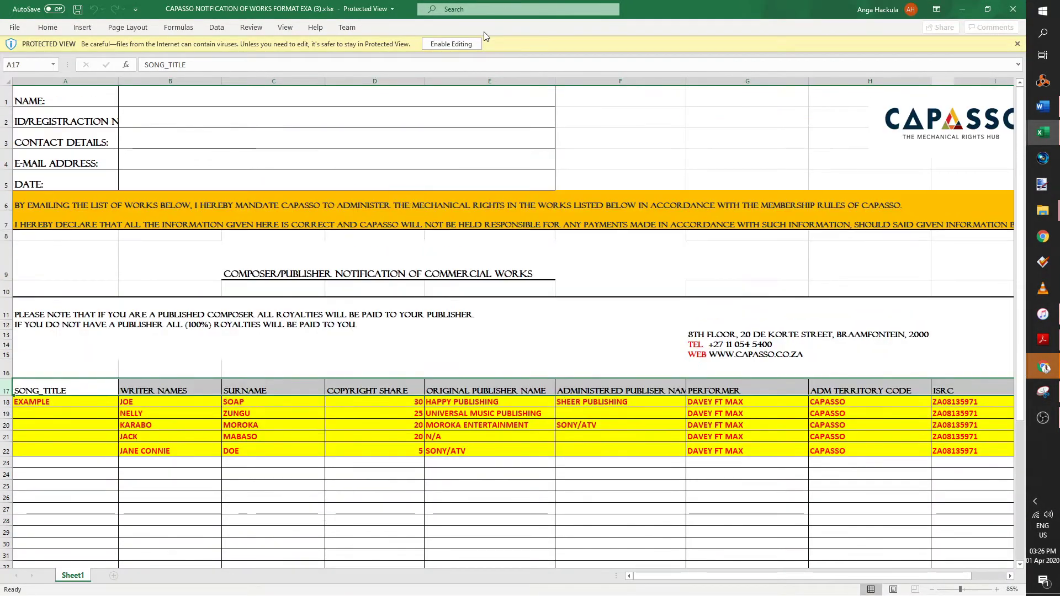
click(452, 44)
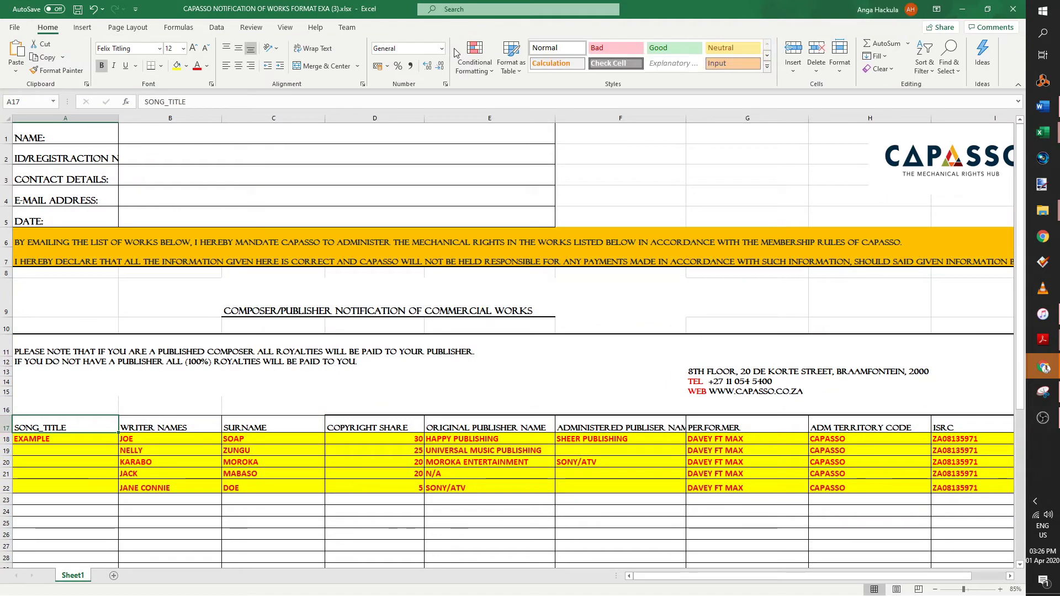
double_click(300, 133)
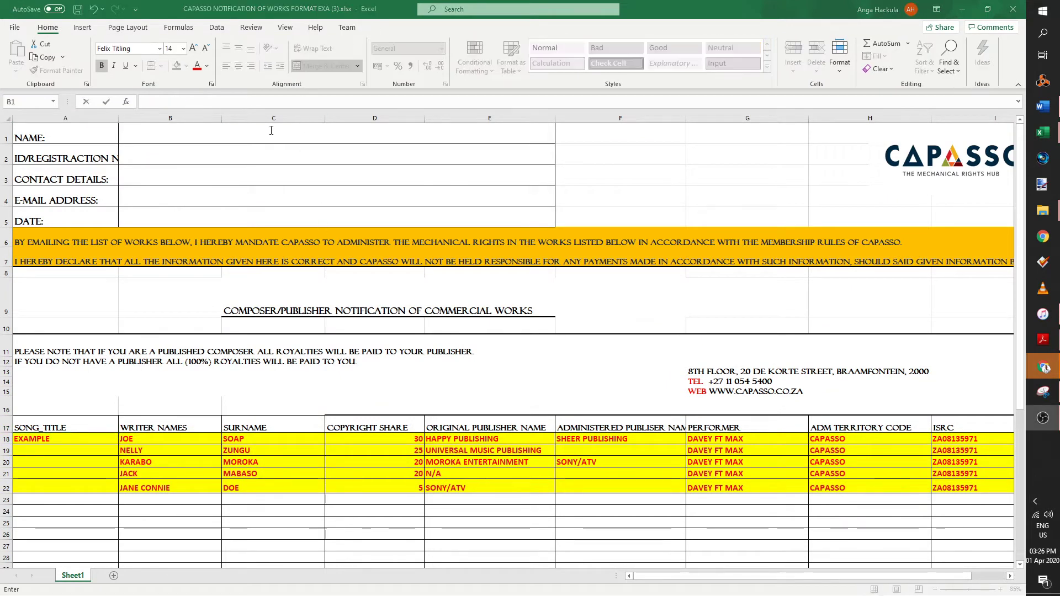
click(298, 140)
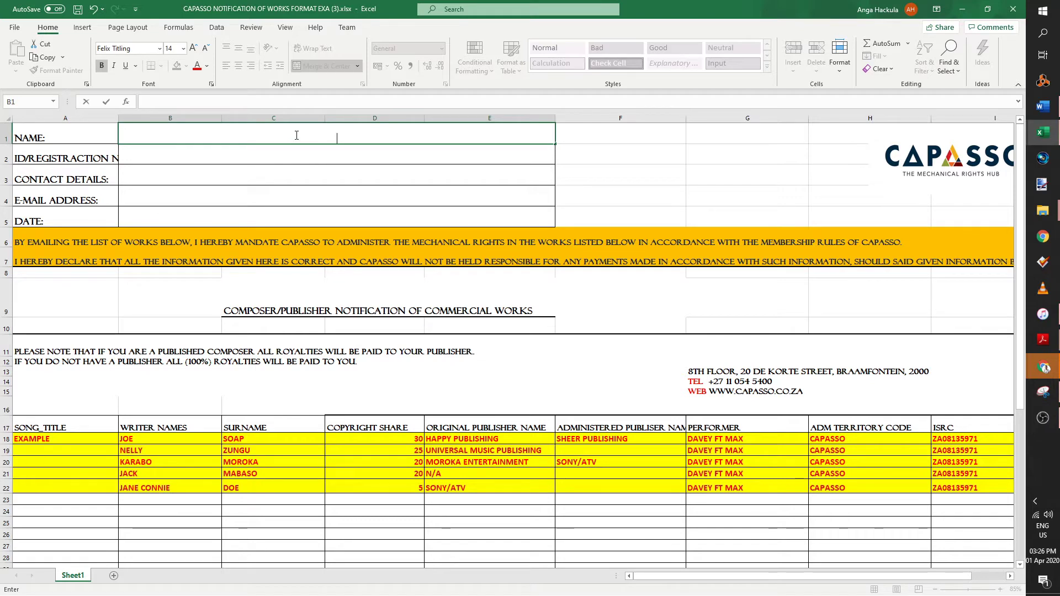
text(Joe)
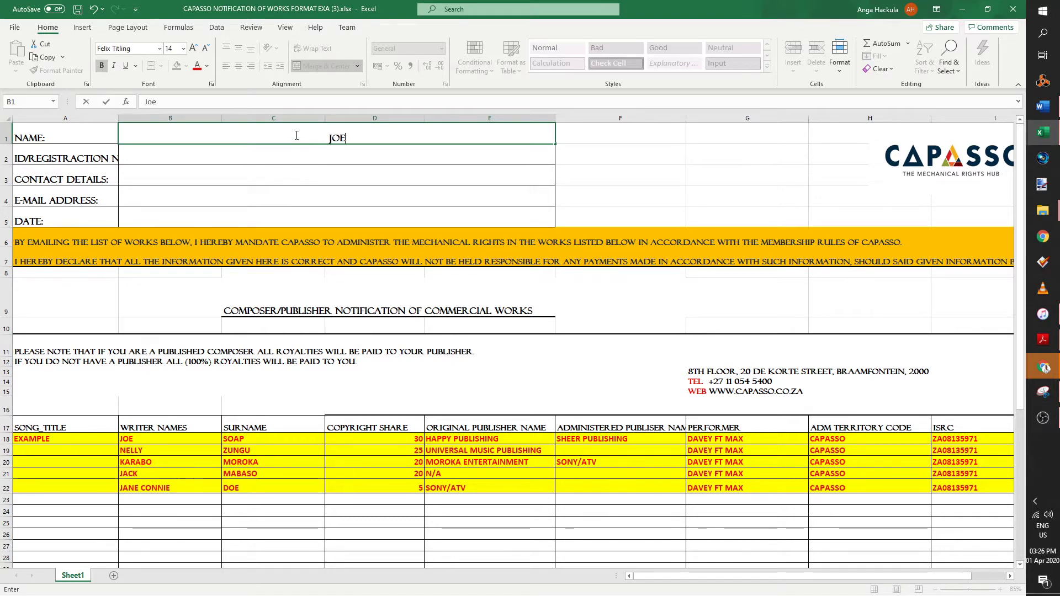
text( SOA)
key(BackSpace)
text(OAP)
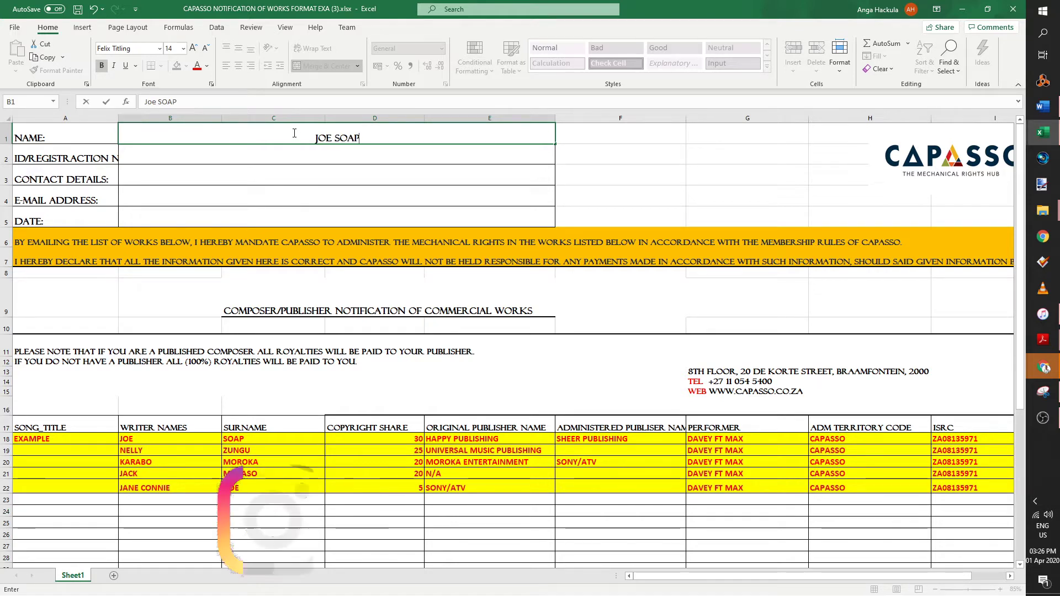
click(336, 135)
text(Banker)
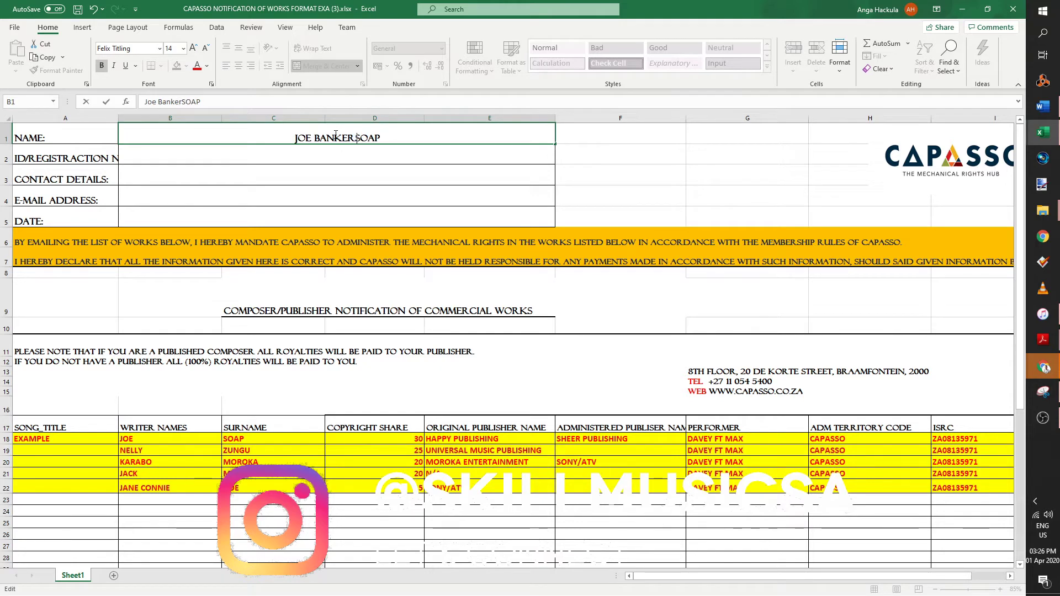
key(BackSpace)
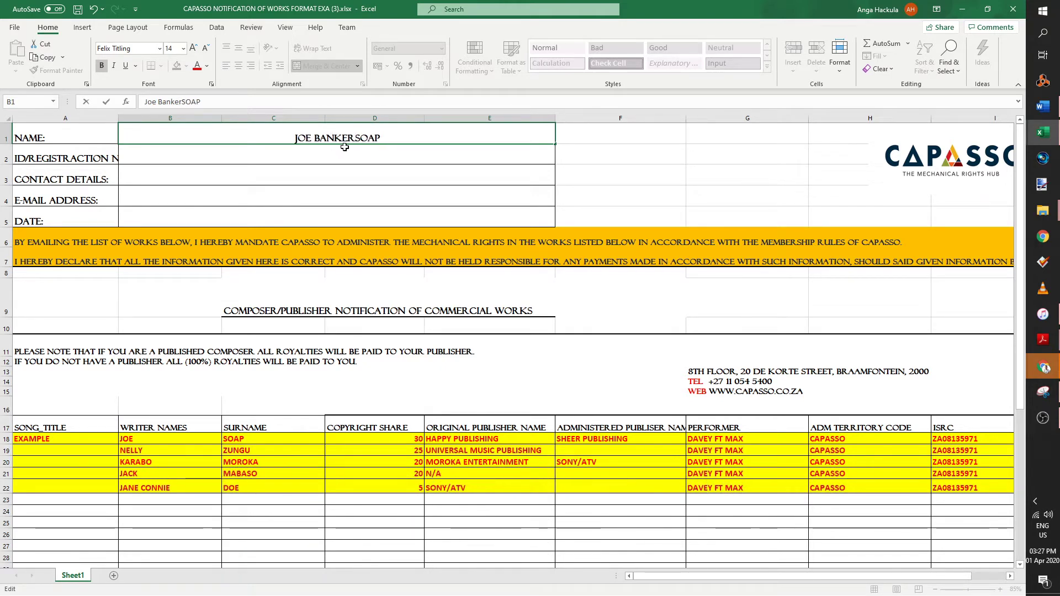
click(374, 153)
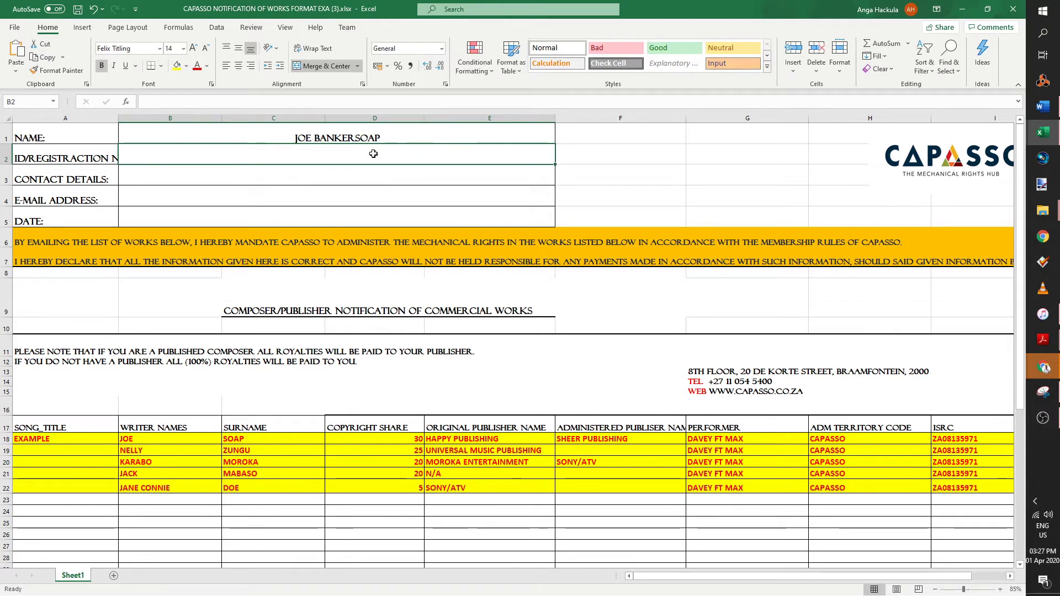
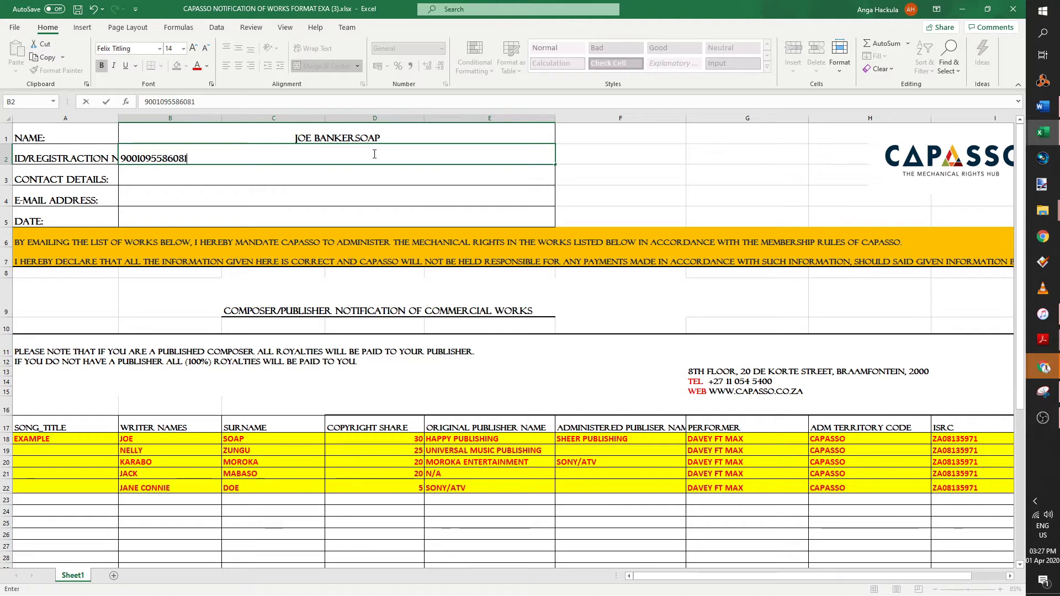
- Enter the applicant's ID number into merged cell B2
key(Return)
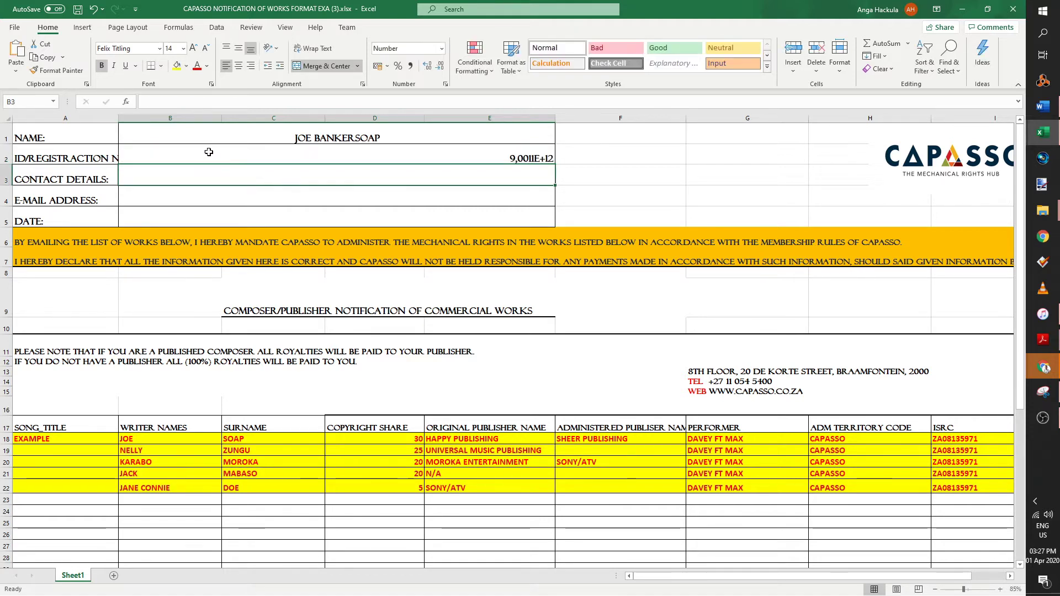
click(510, 157)
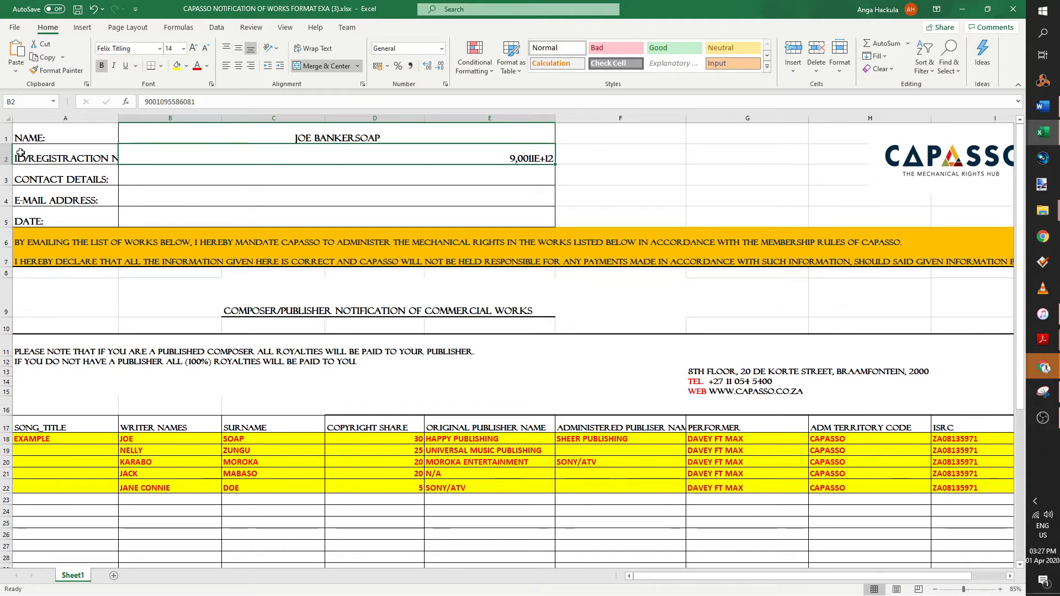
- Format B2 as Number with 0 decimal places and centre it
right_click(513, 159)
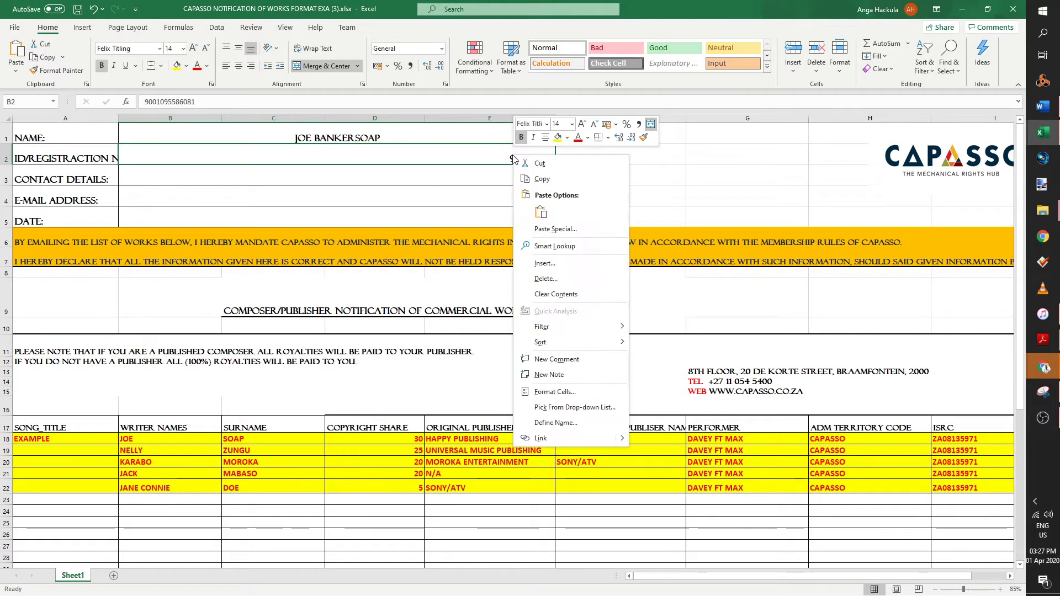
click(555, 393)
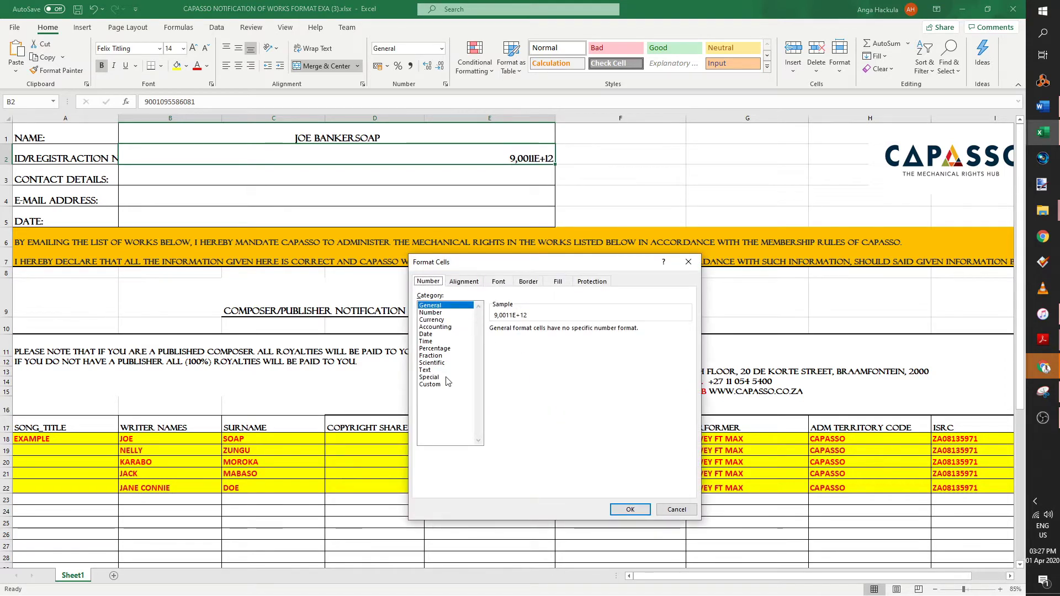
click(432, 313)
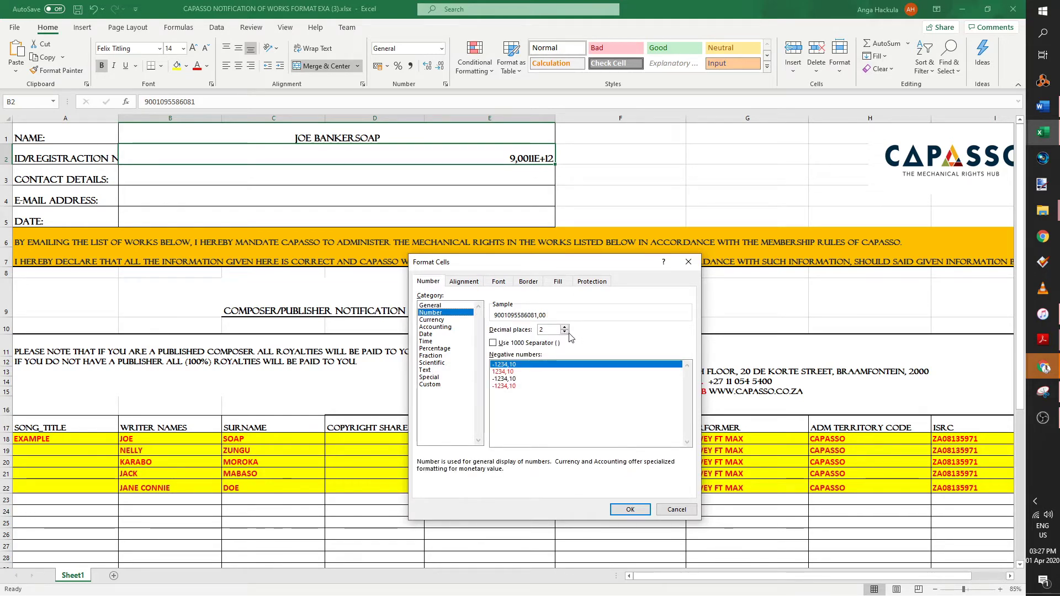
click(564, 332)
click(564, 332)
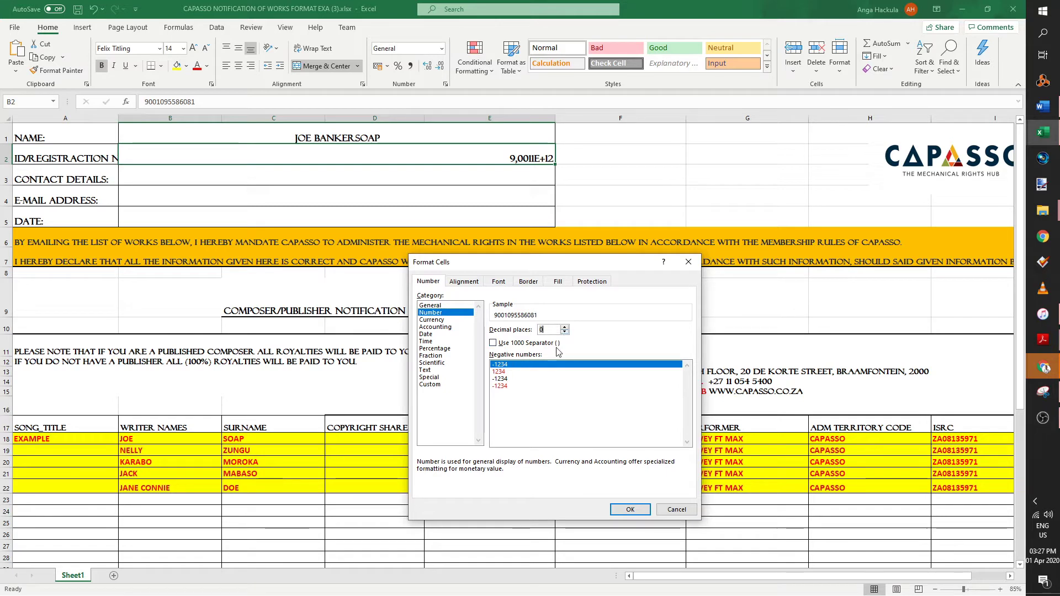
click(635, 510)
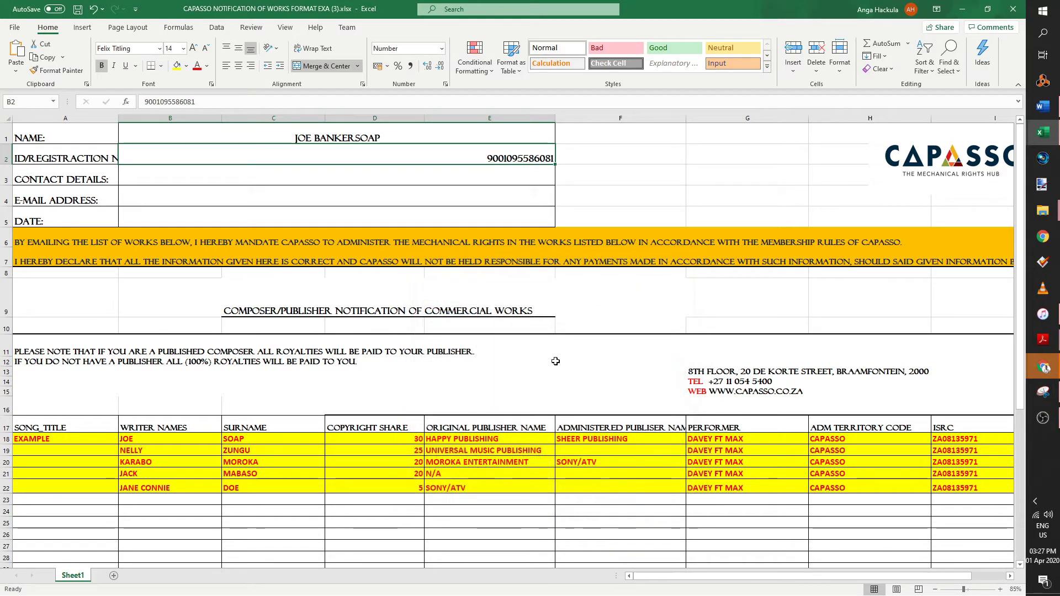
click(596, 174)
click(527, 146)
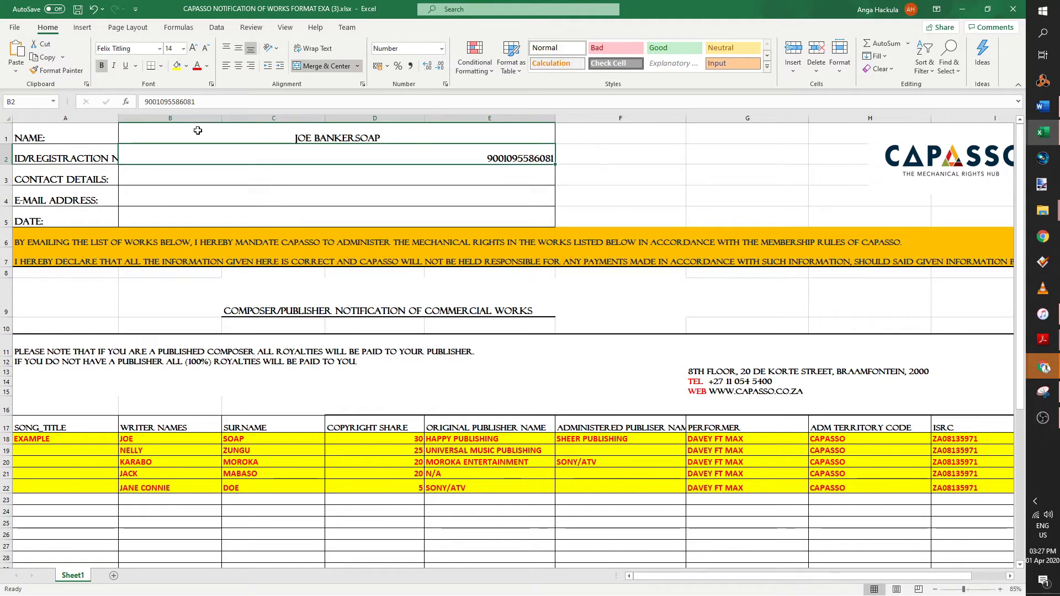
click(239, 66)
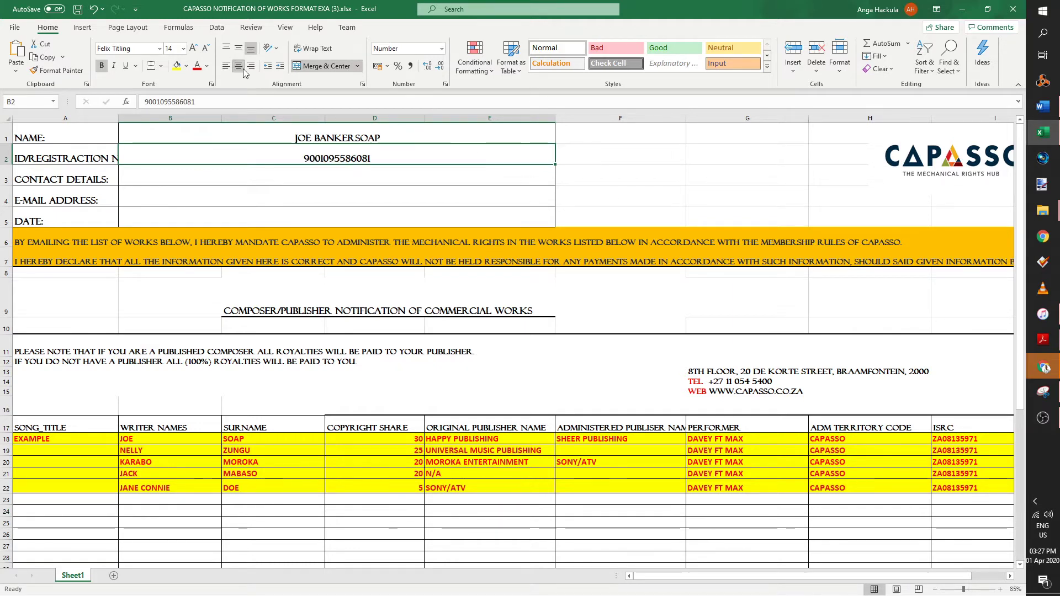
click(336, 177)
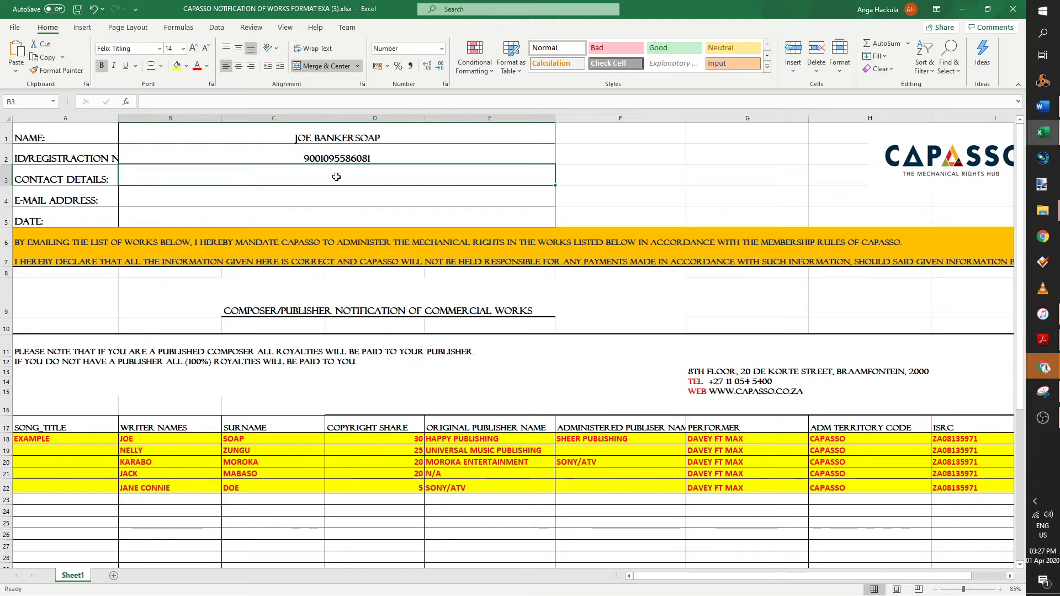
- Enter the contact phone number in B3 with a leading apostrophe to keep its zero
text(')
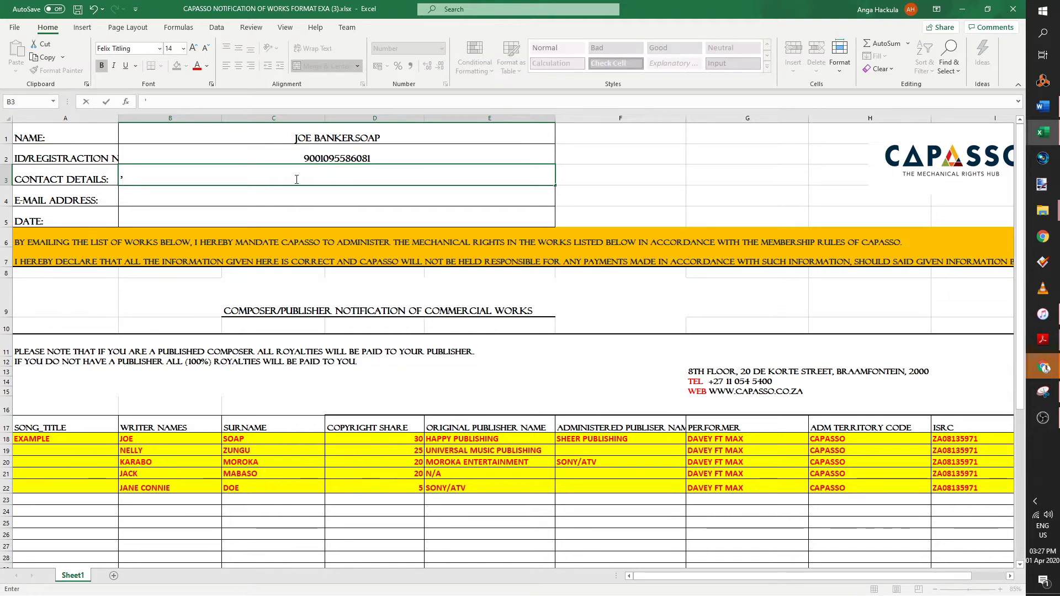
double_click(126, 178)
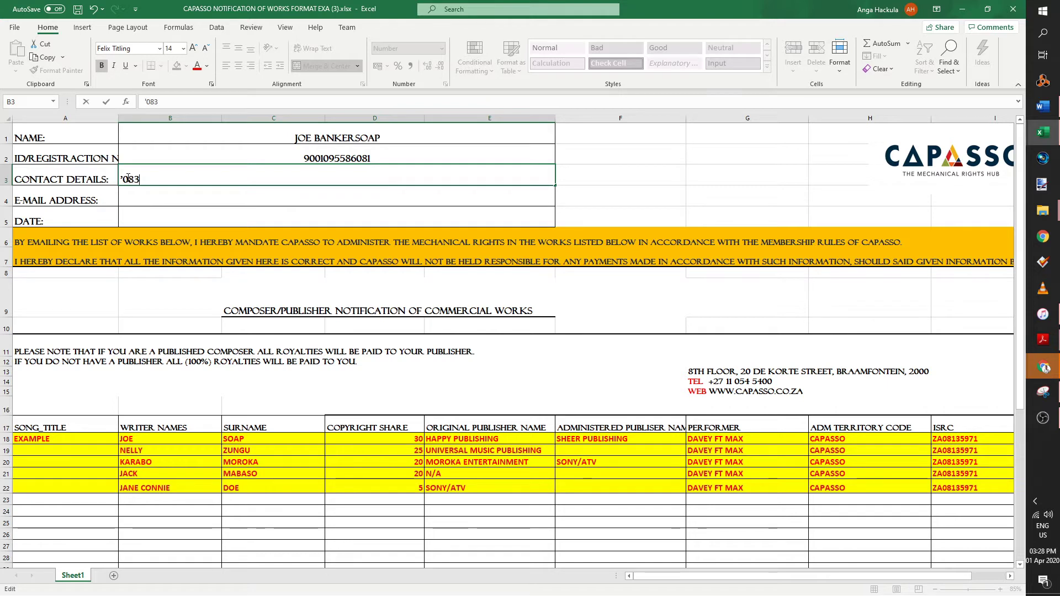
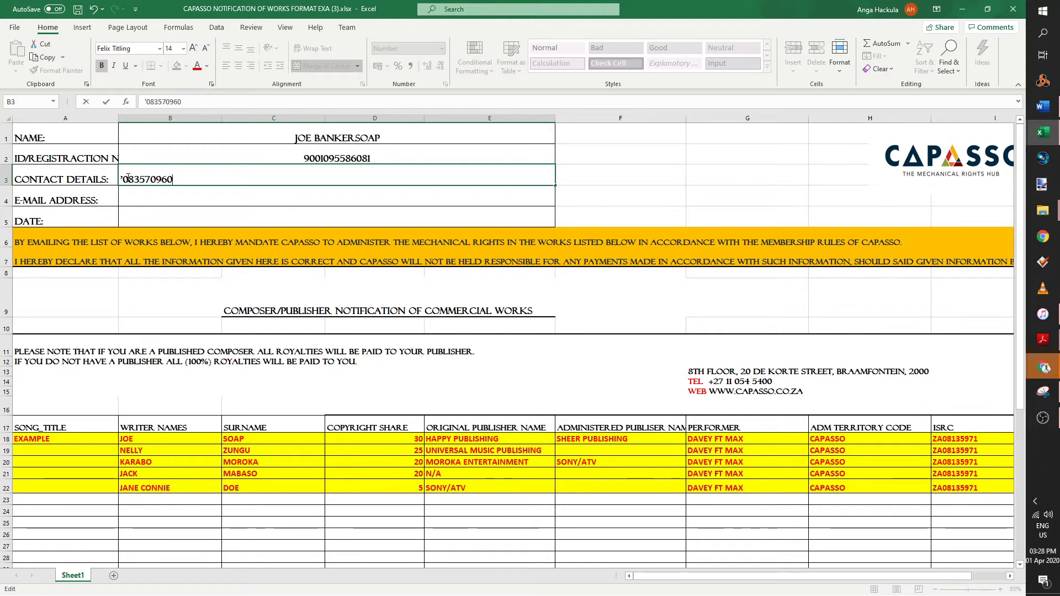
key(Return)
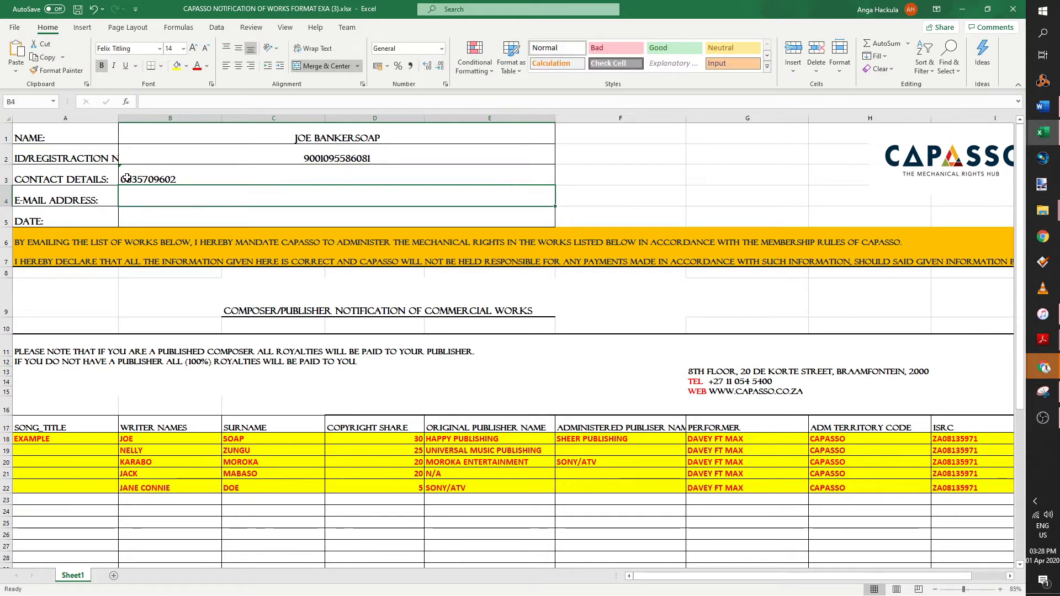
key(Up)
click(346, 160)
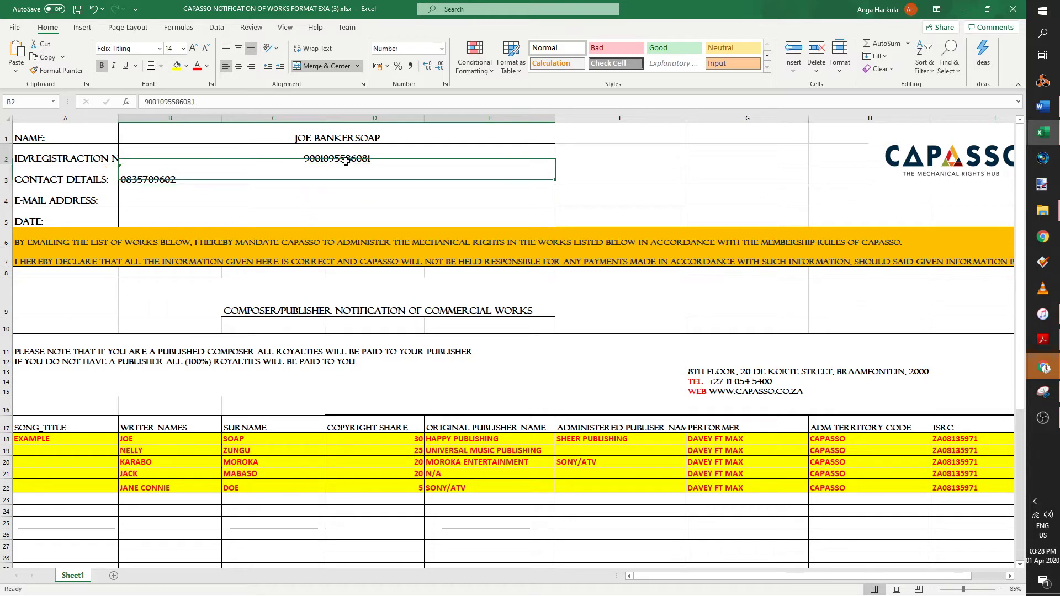
drag(345, 160, 347, 135)
- Left-align the name and ID values and enter the contact e-mail address in B4
click(226, 65)
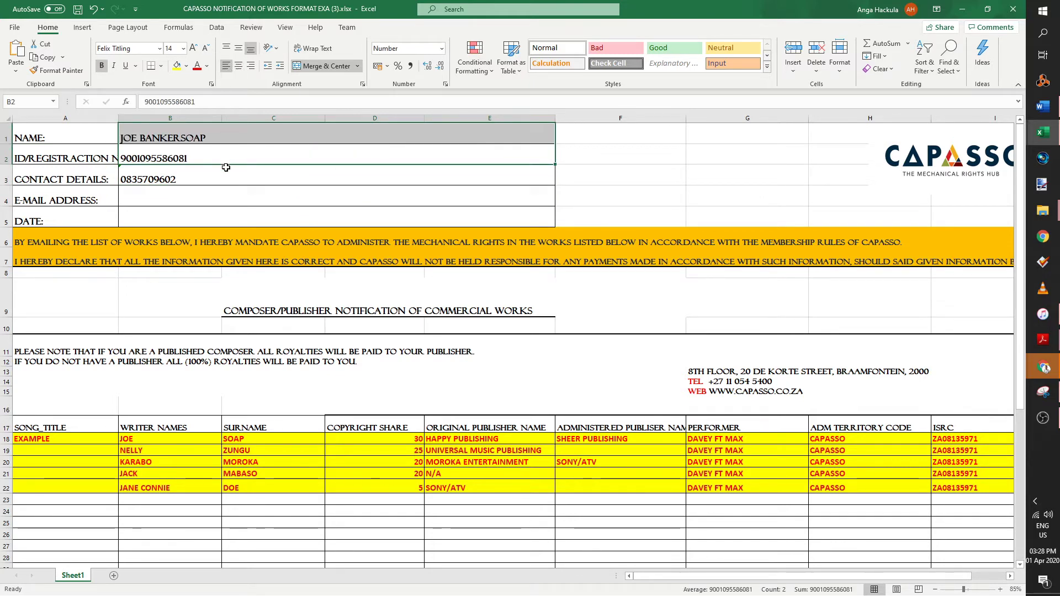
click(183, 140)
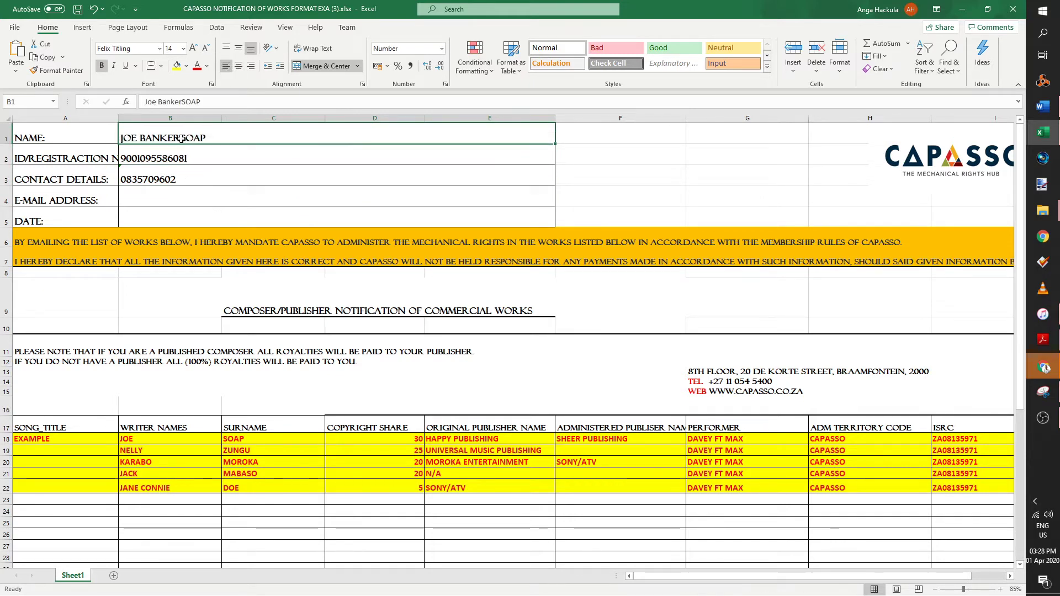
click(197, 195)
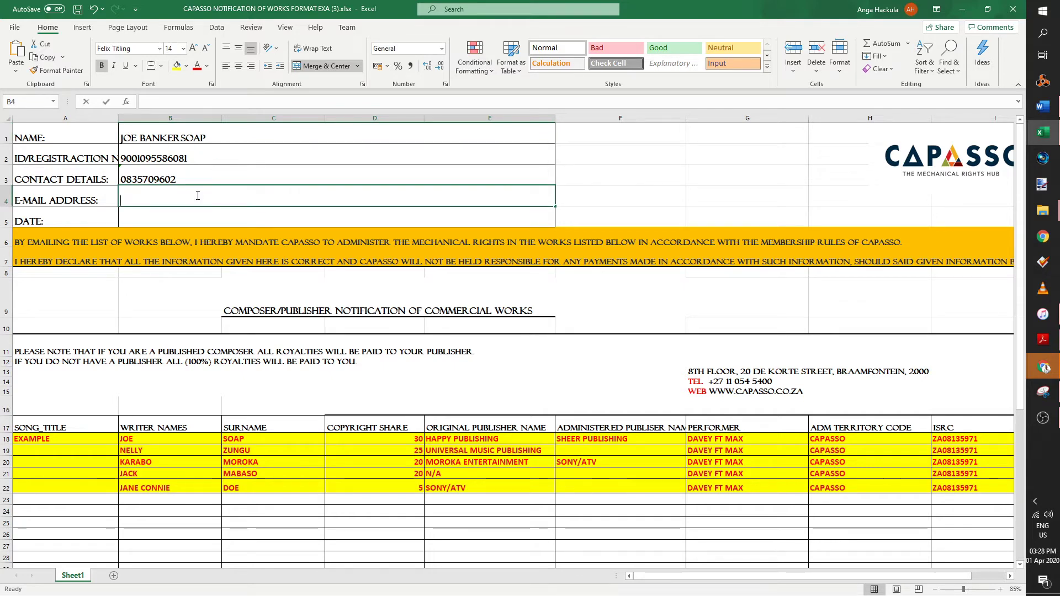
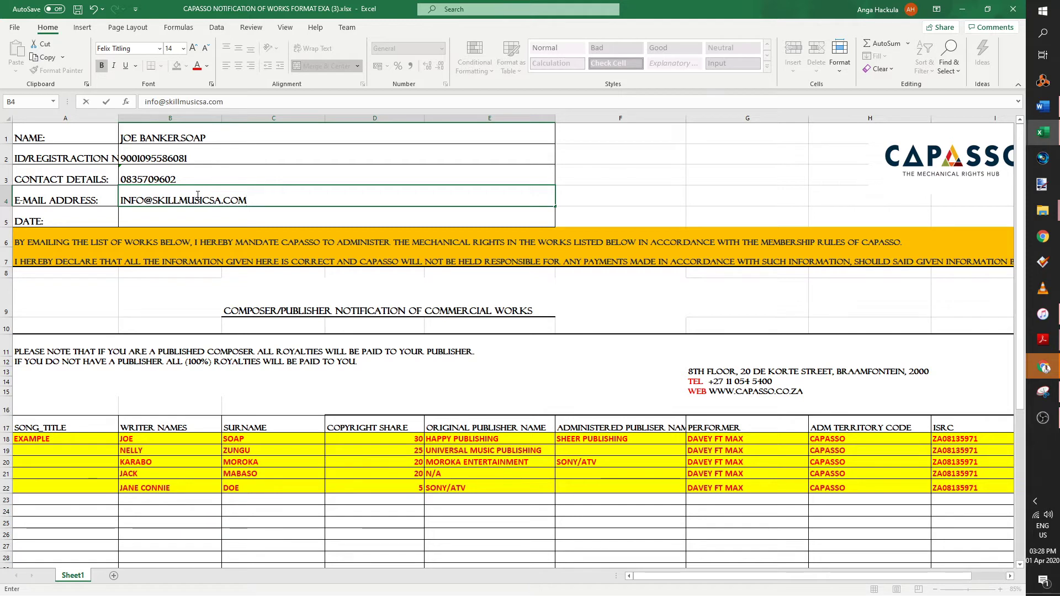
click(201, 218)
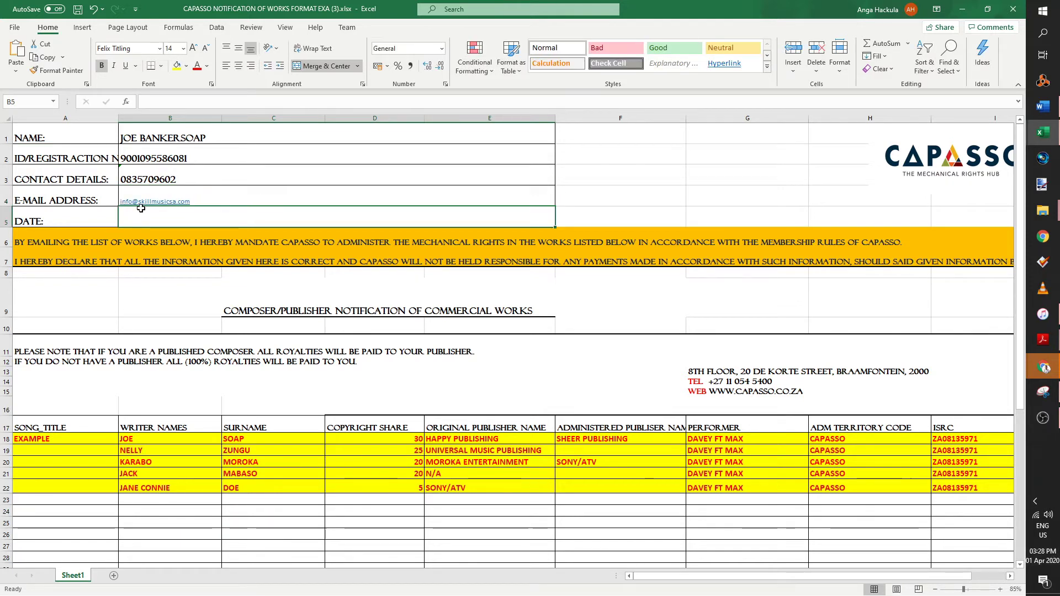
- Date the form 01 April 2020 in B5
text(01)
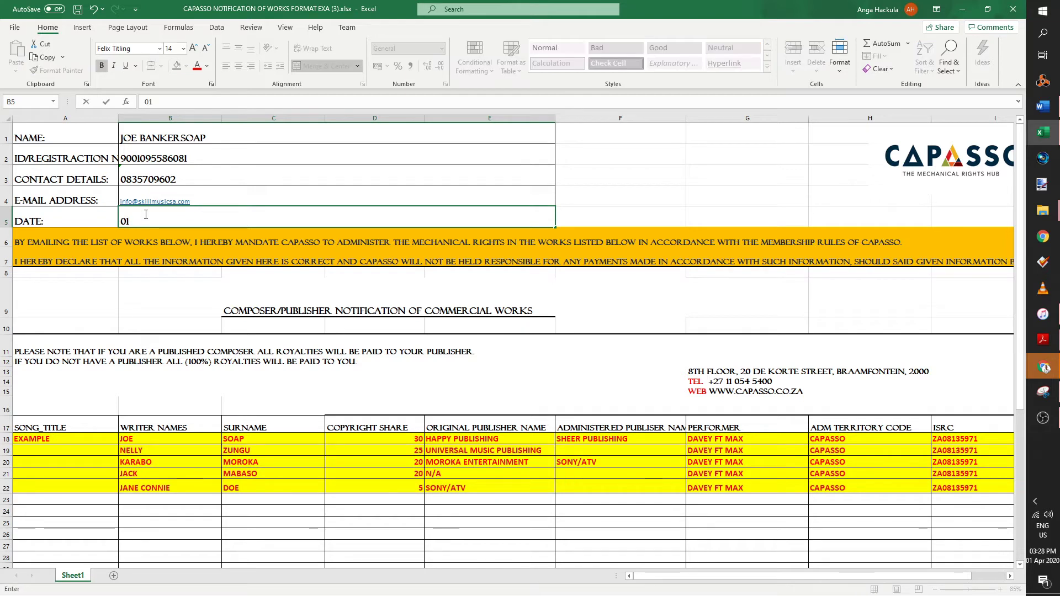
text( April 2020)
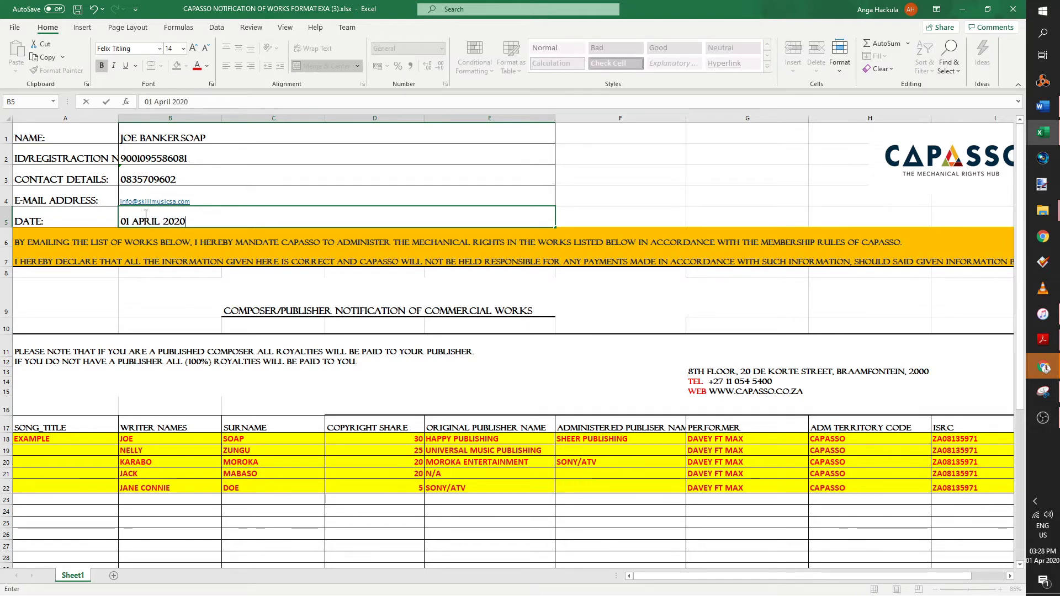
click(479, 351)
scroll(482, 340, down, 2)
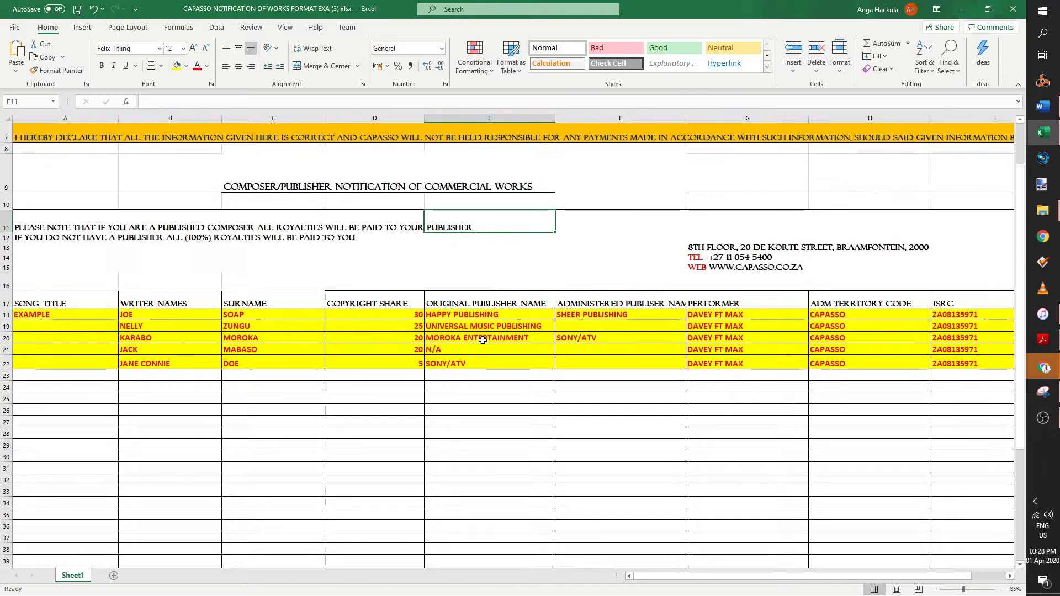
scroll(483, 340, up, 2)
click(515, 223)
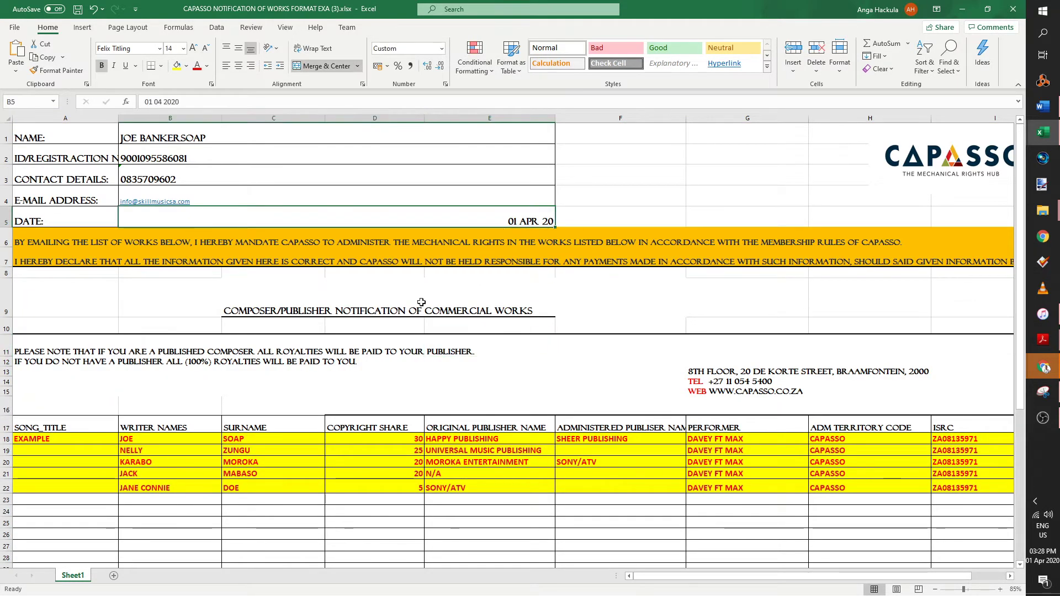
scroll(421, 302, down, 2)
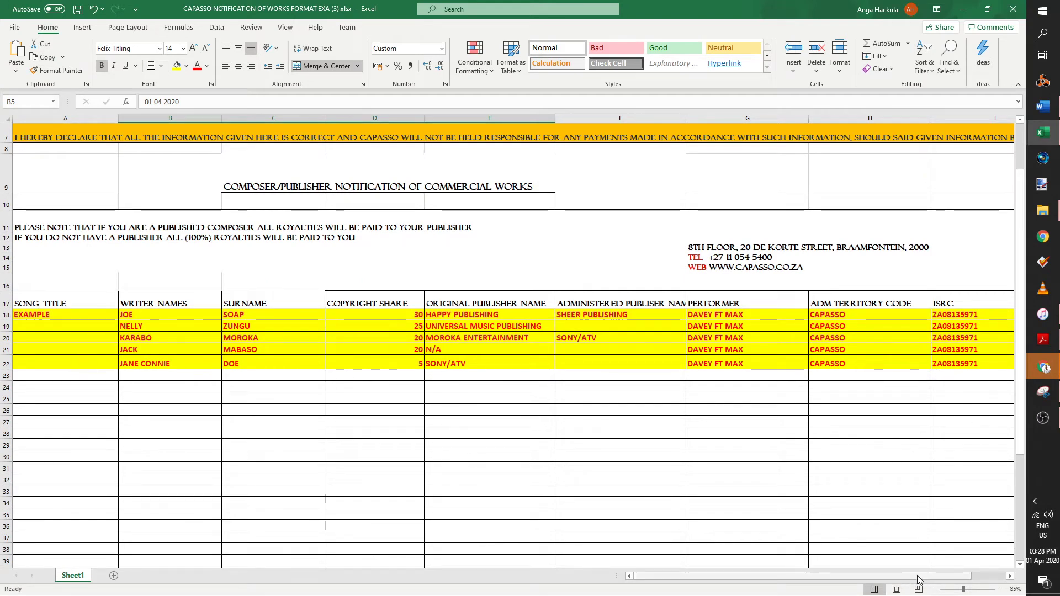
scroll(918, 579, right, 2)
scroll(918, 579, left, 2)
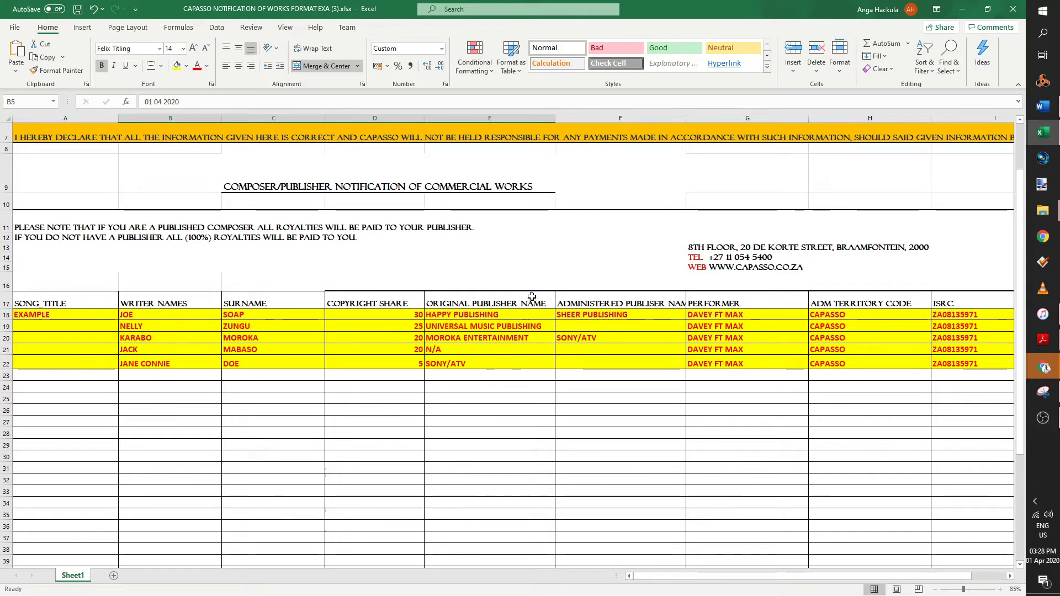
drag(531, 298, 652, 367)
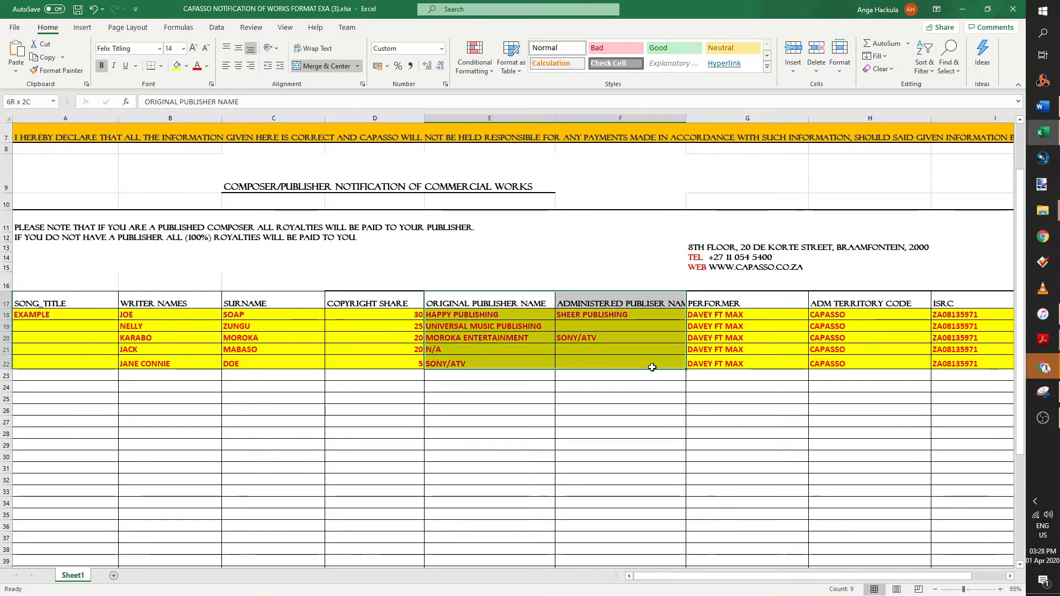
click(621, 386)
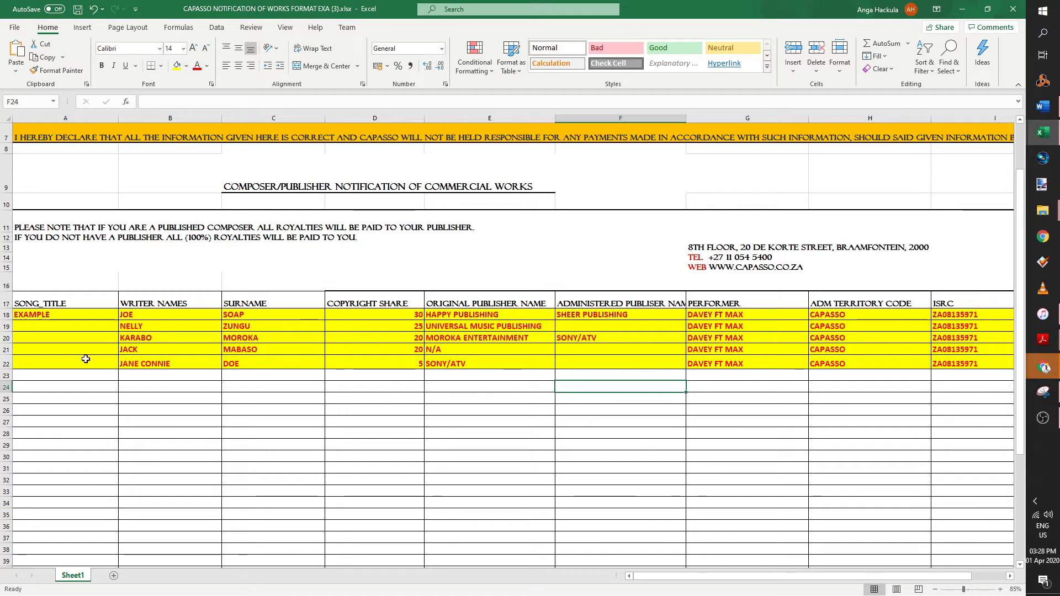
click(81, 313)
click(82, 301)
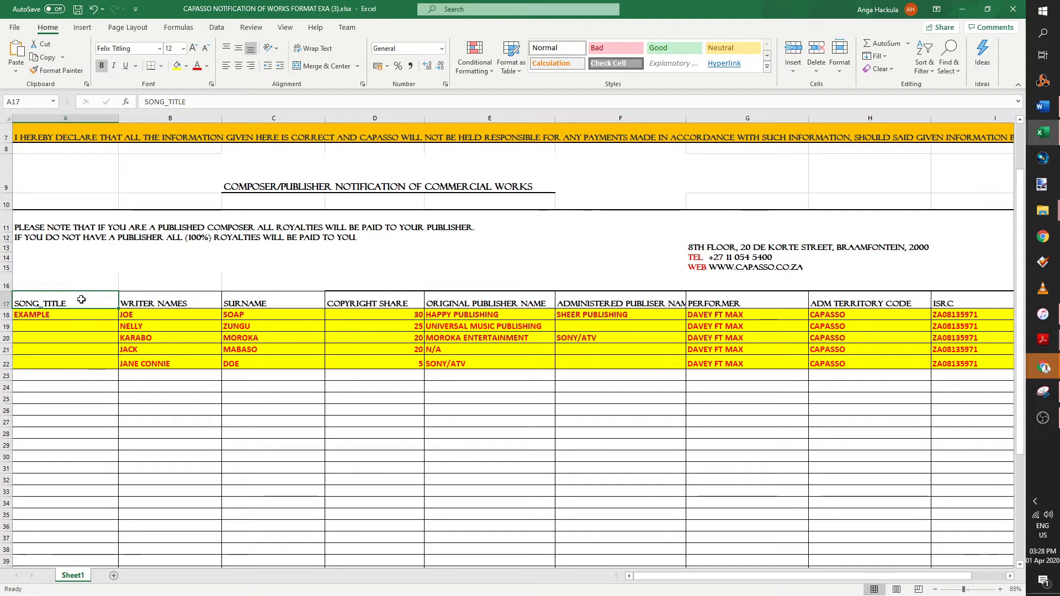
key(Down)
- Title the first work 'So Hard' and clear the example writer names in B19:C22
text(S)
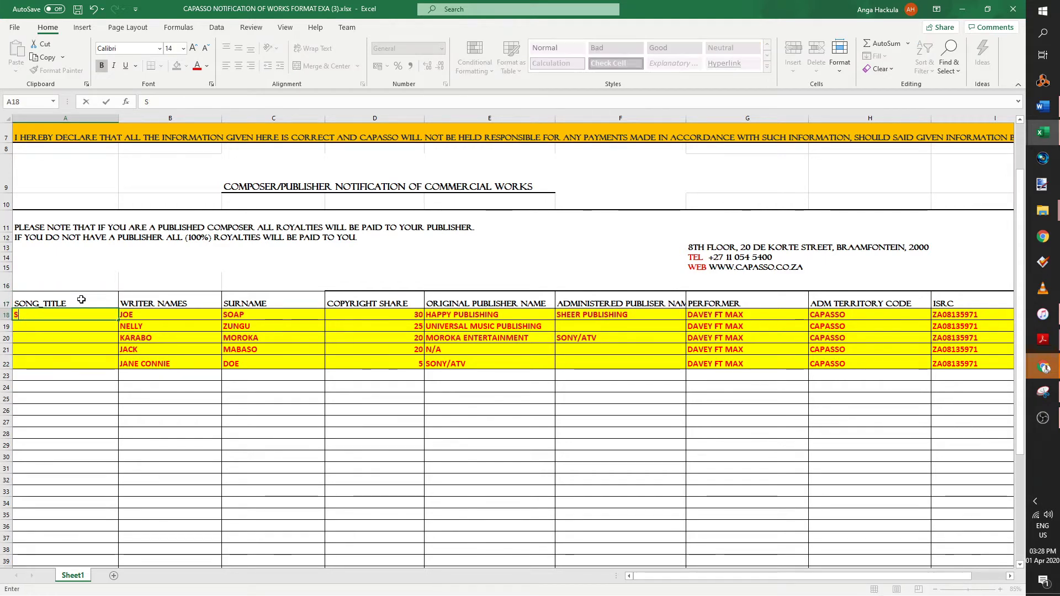
text(po Hard)
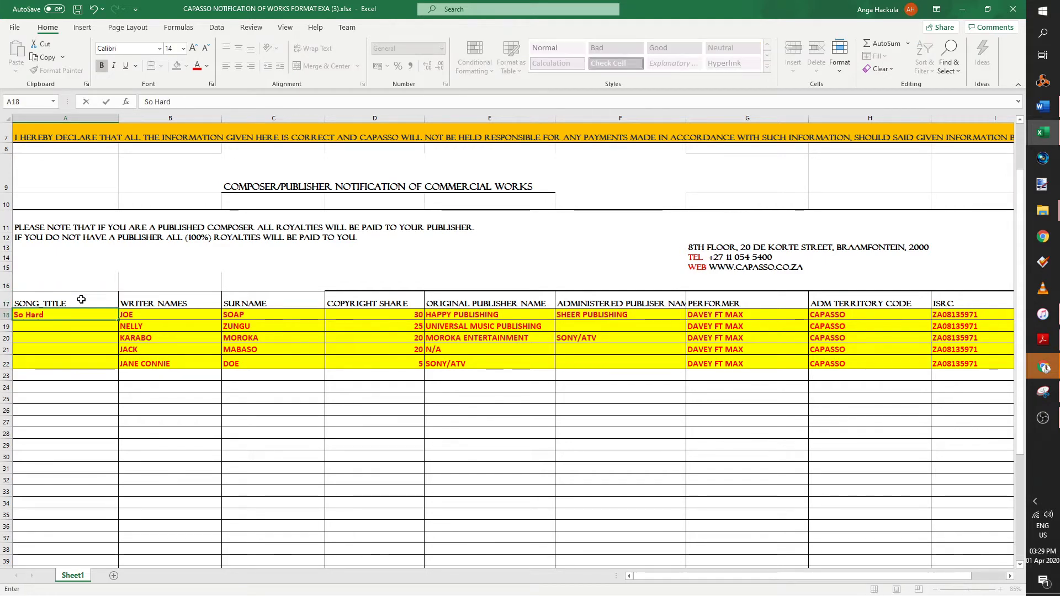
drag(166, 362, 170, 311)
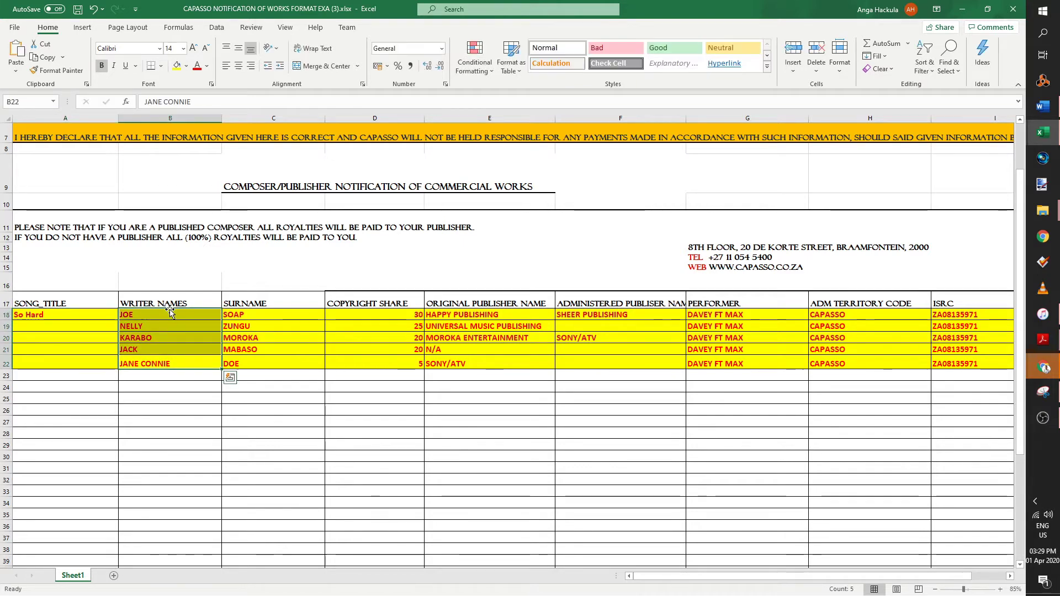
click(253, 316)
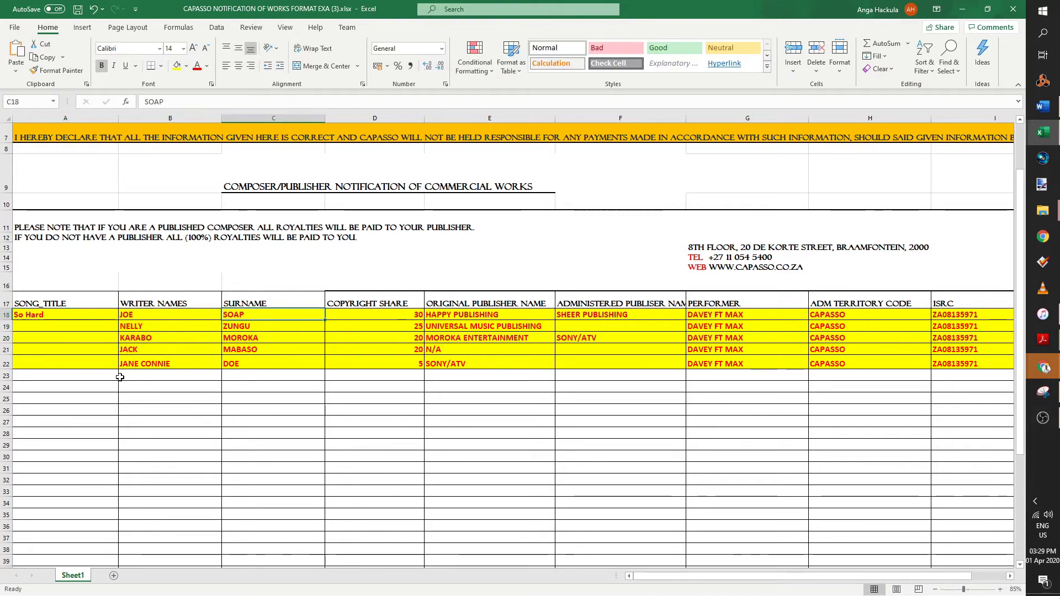
drag(134, 327, 310, 382)
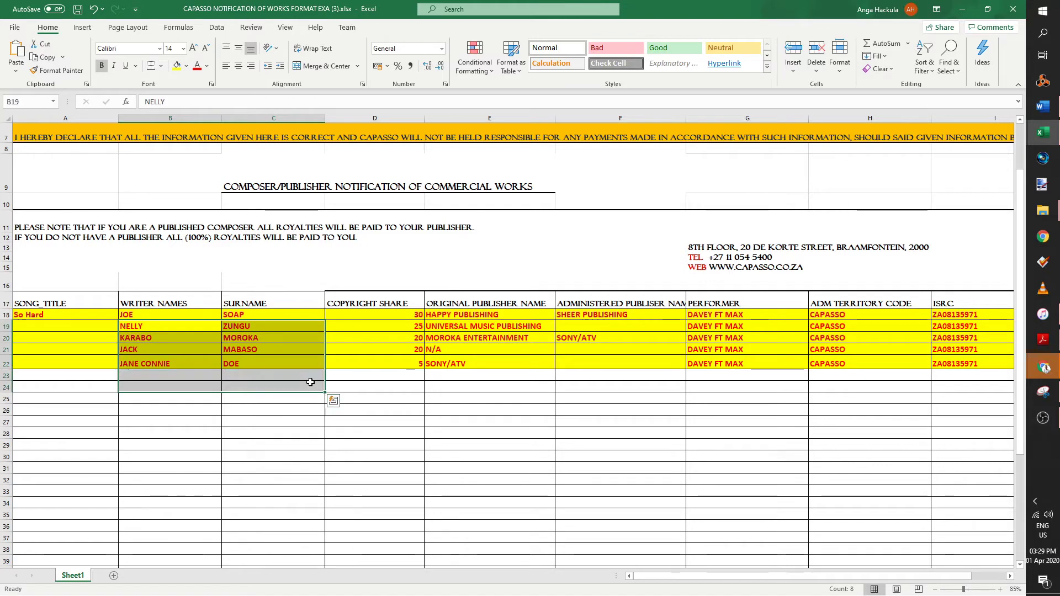
key(Delete)
- Clear the example shares, publishers and codes in D19:I22
click(308, 362)
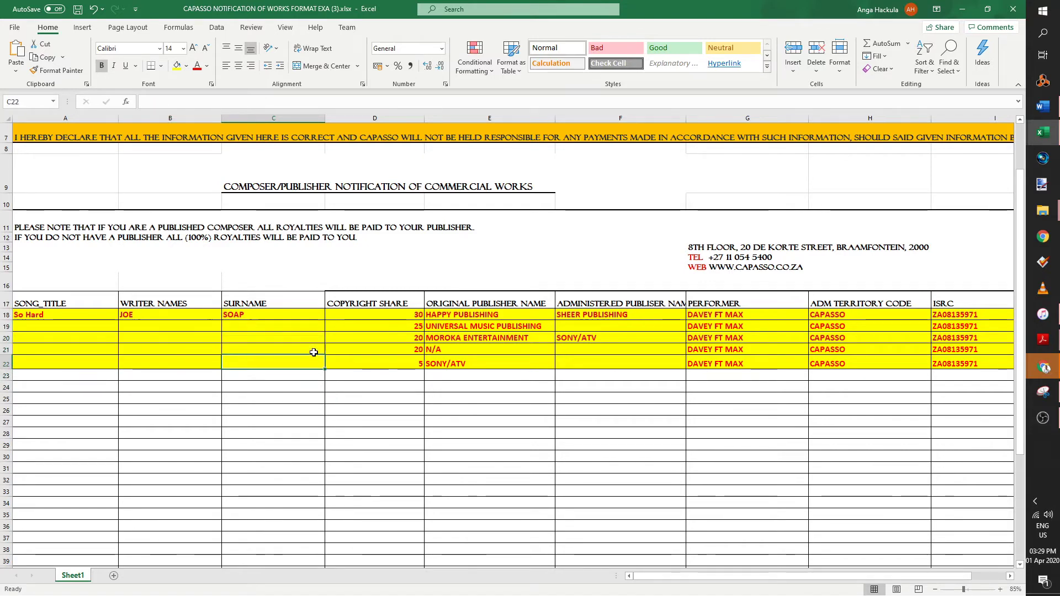
scroll(361, 341, up, 1)
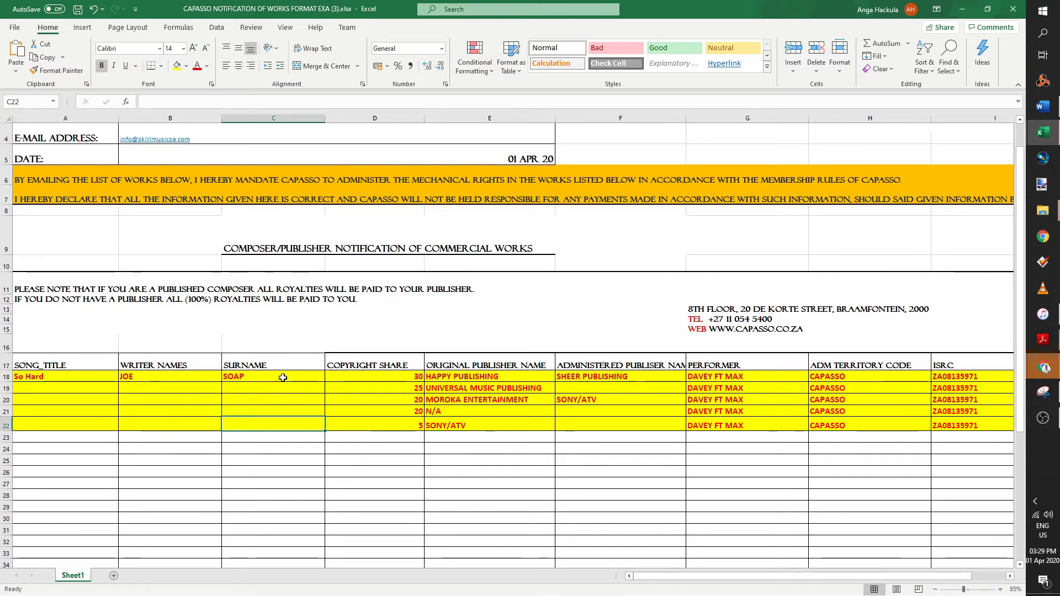
drag(394, 390, 934, 432)
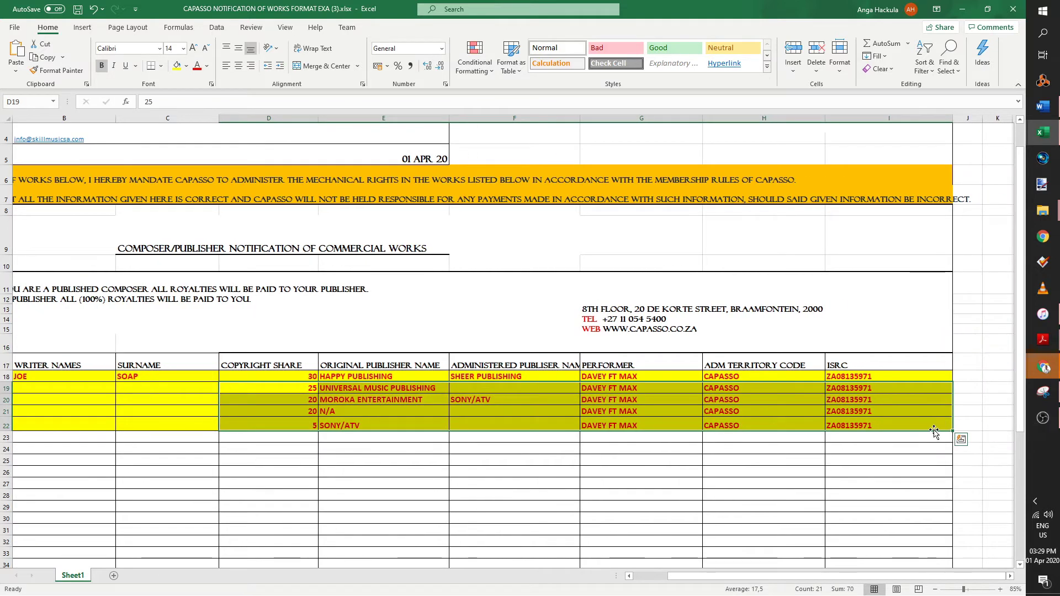
key(Delete)
drag(743, 579, 708, 580)
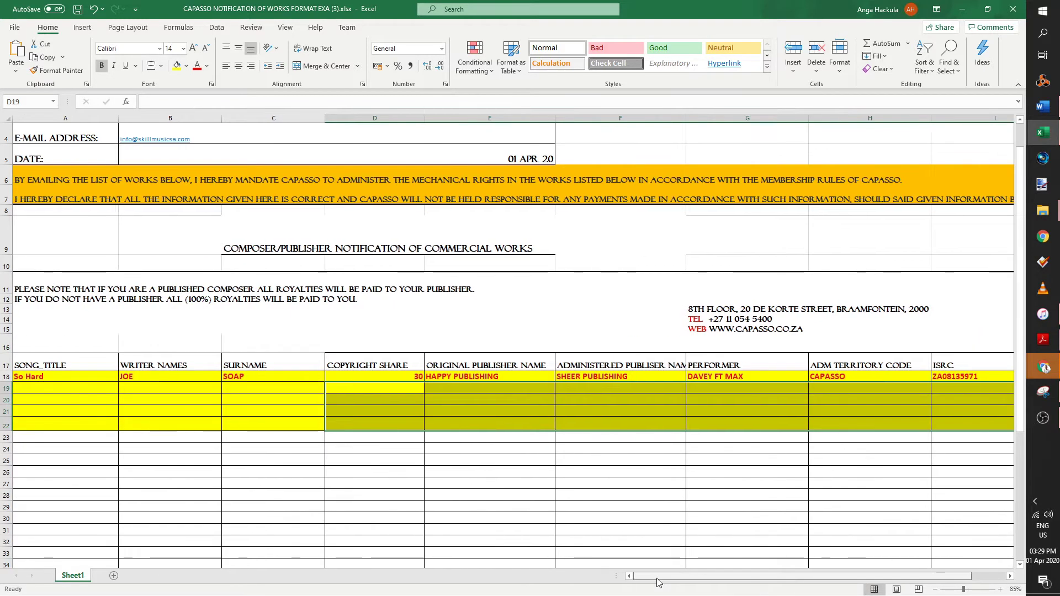
click(164, 394)
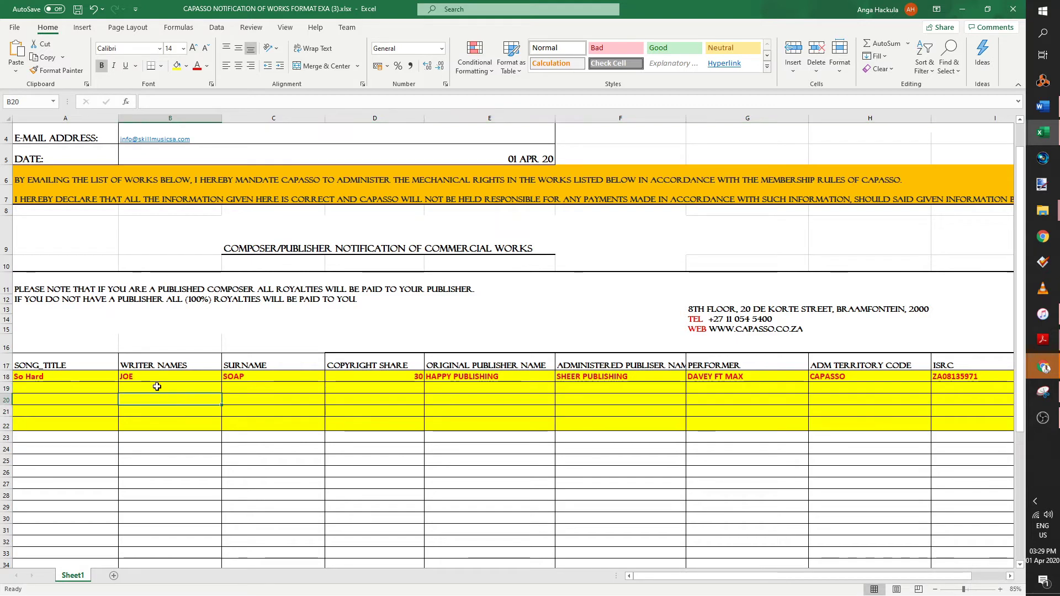
click(157, 386)
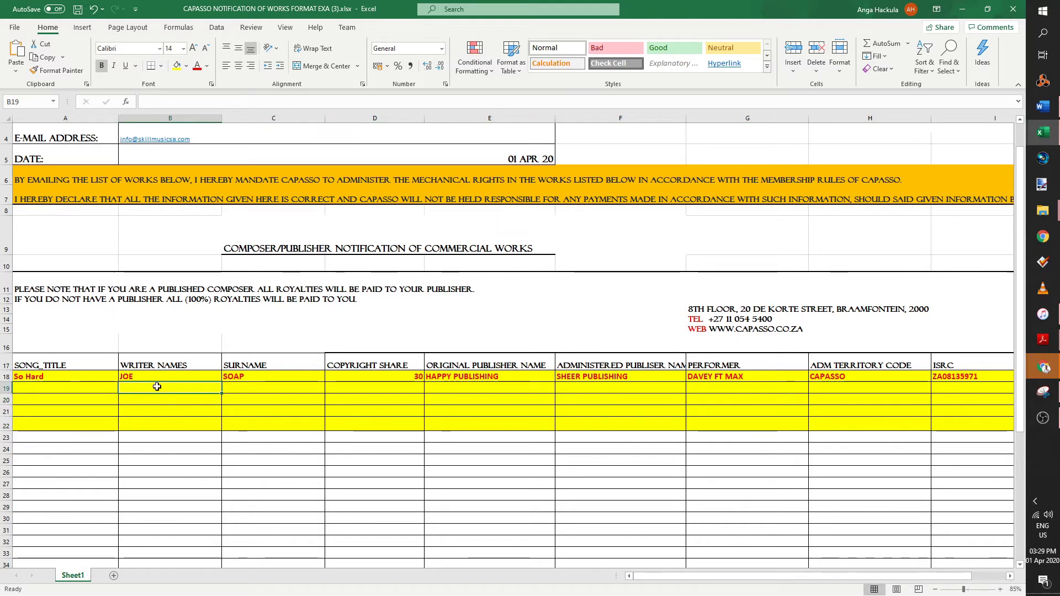
- Retype the first writer's first name and surname in B18 and C18
key(Up)
key(Right)
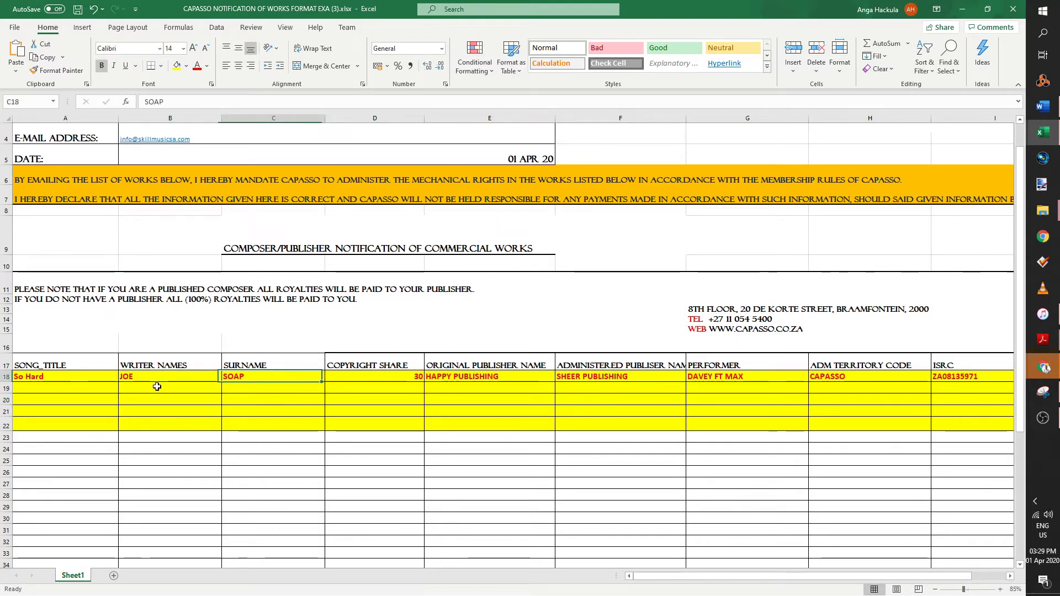
key(Down)
key(Left)
key(Up)
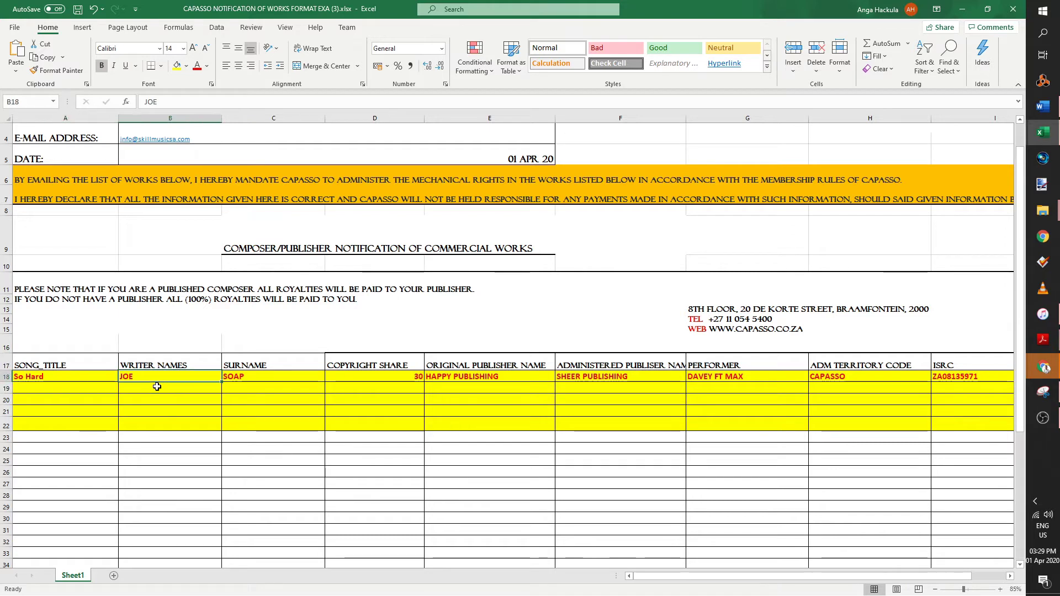
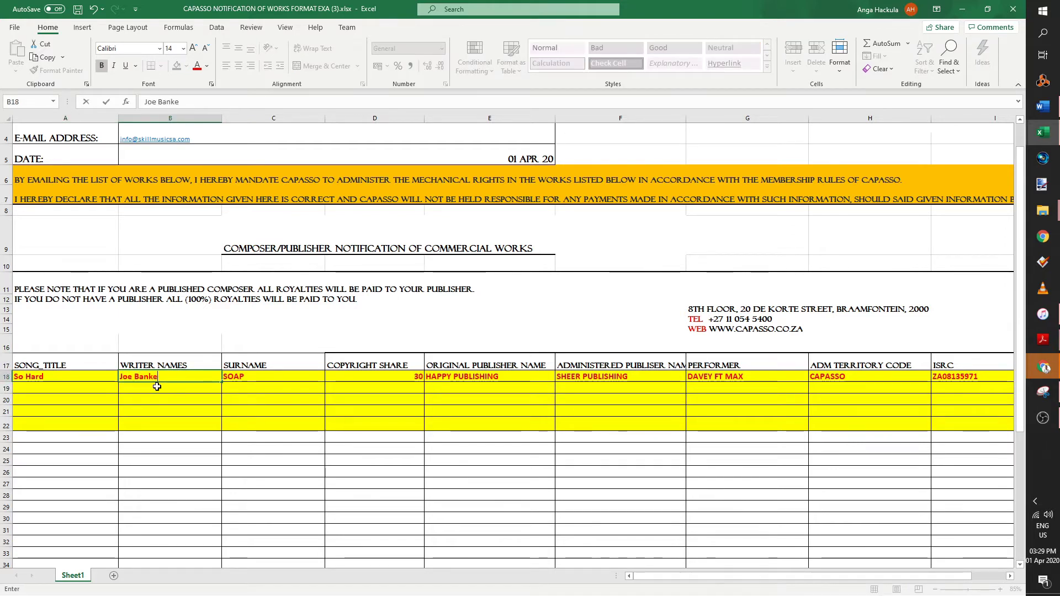
key(Tab)
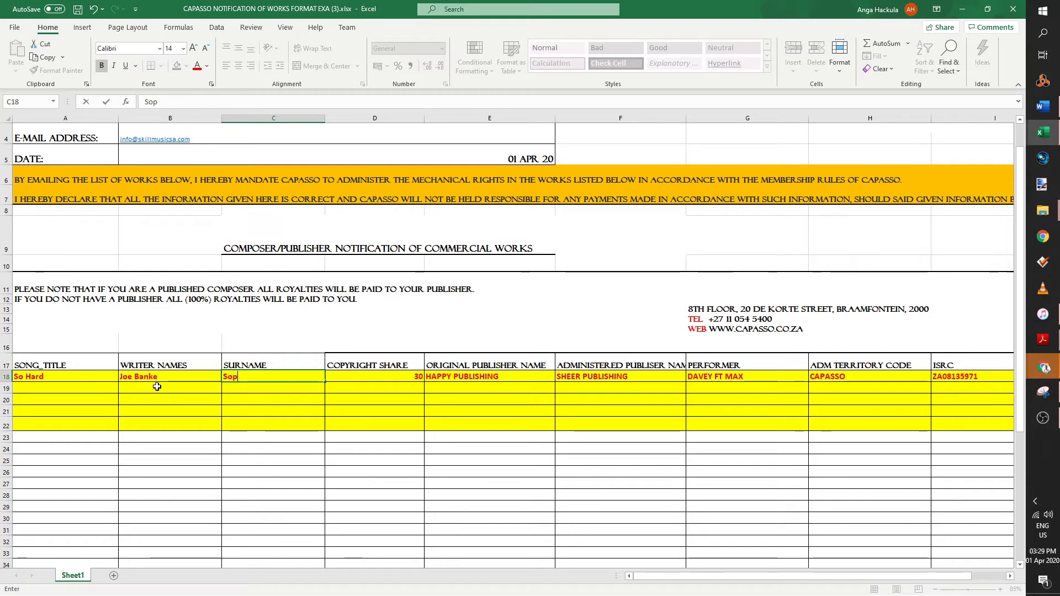
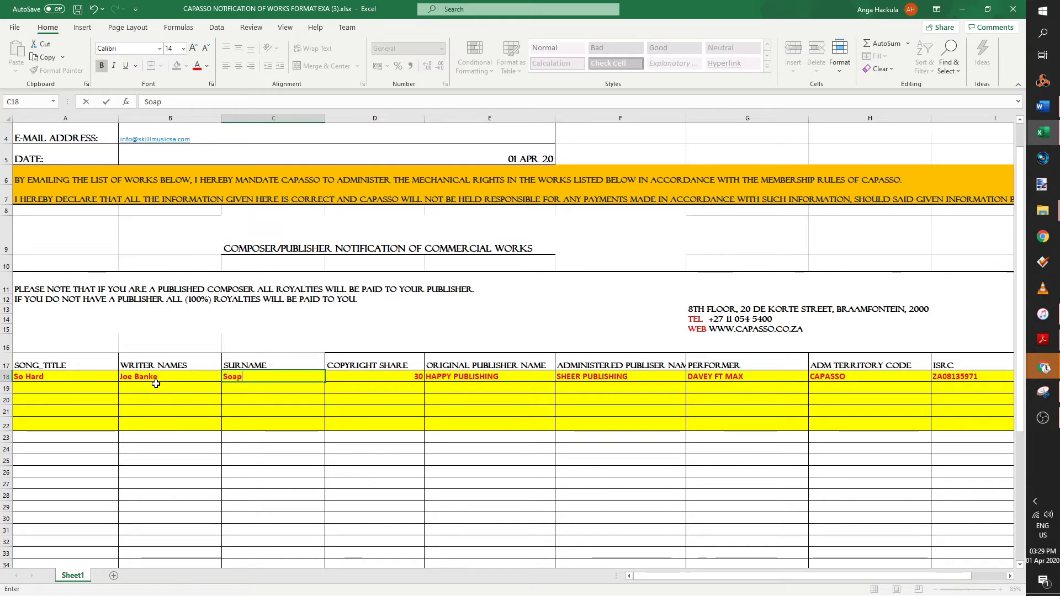
click(177, 390)
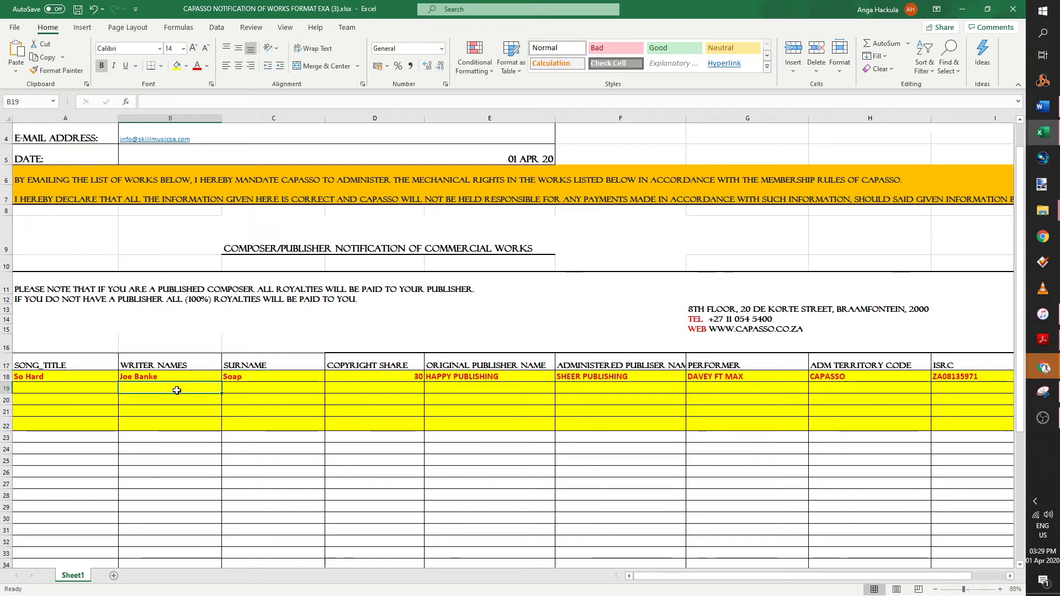
- Enter the second writer's first name and surname in B19 and C19
key(Tab)
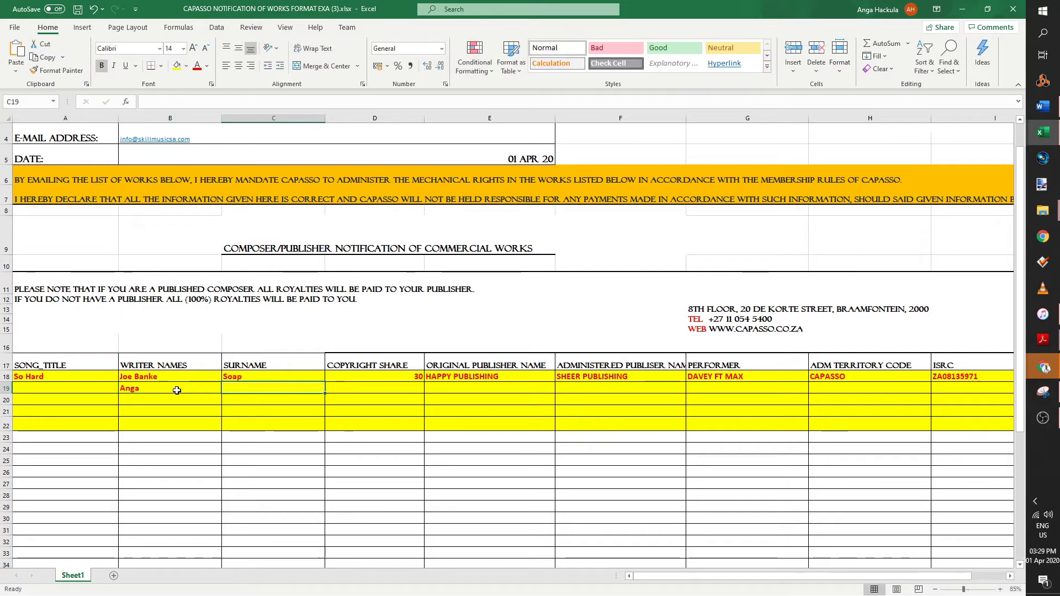
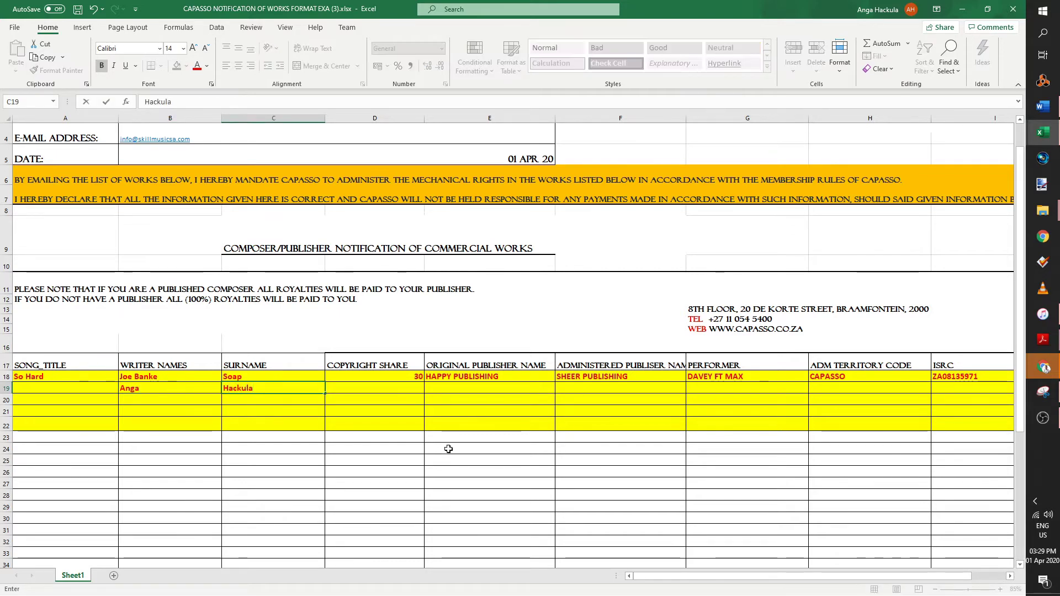
click(436, 425)
- Split the copyright share 50/50 by entering 50 in D18 and D19
click(411, 375)
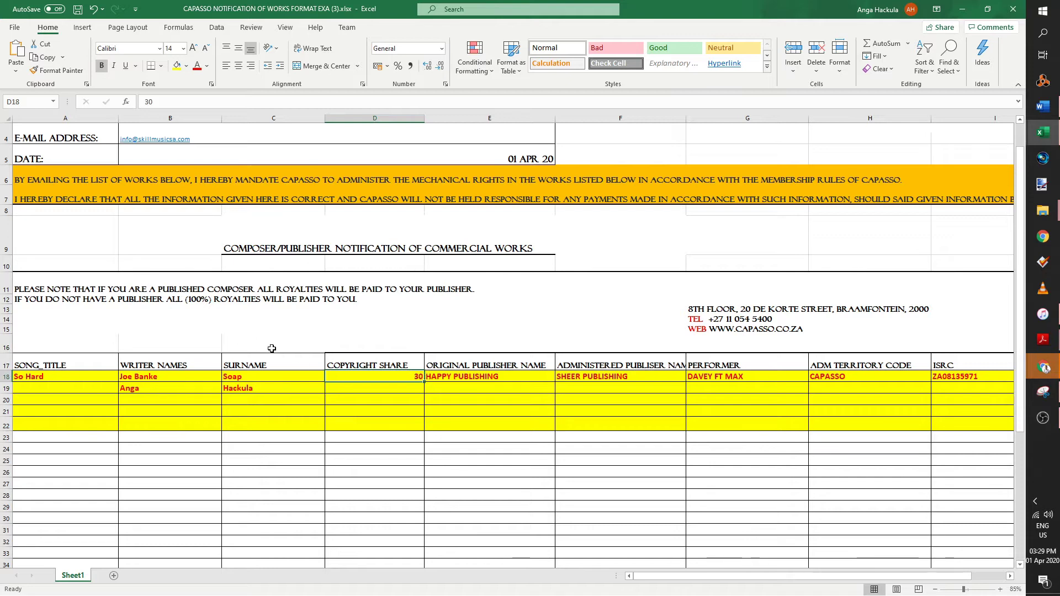
text(50)
key(Return)
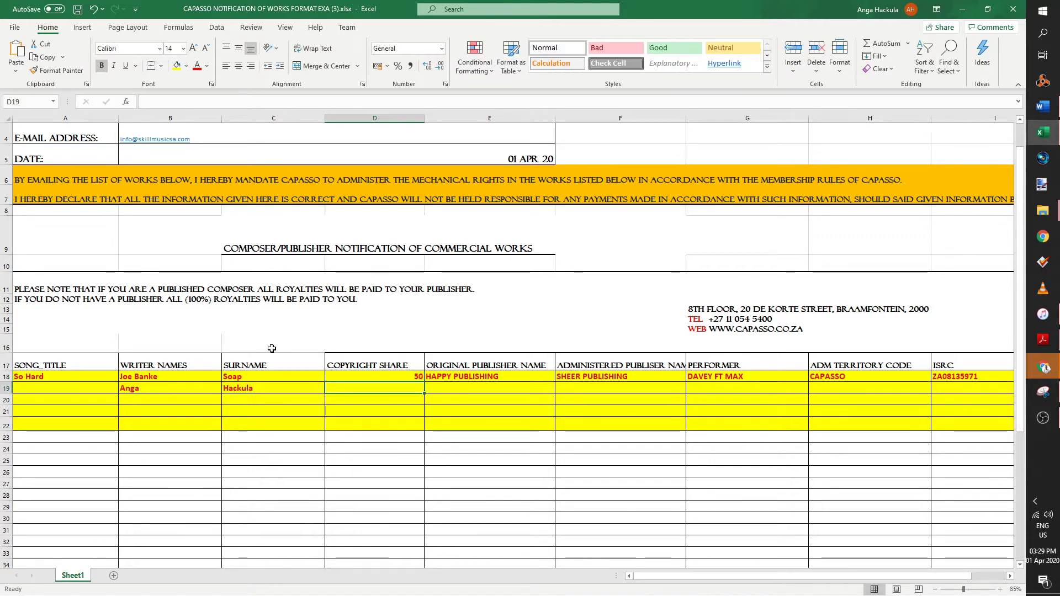
text(50)
click(519, 437)
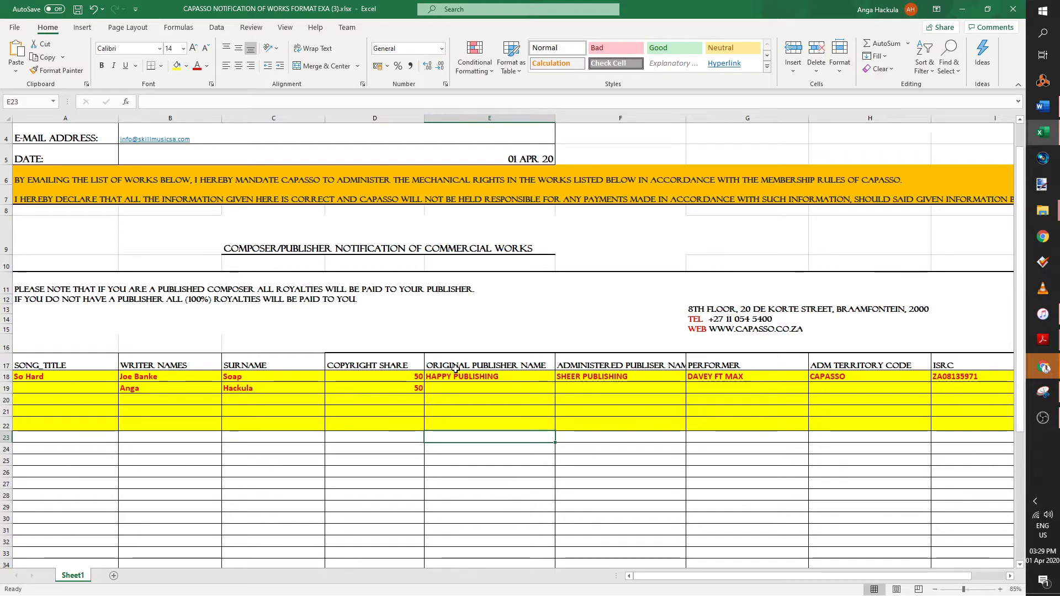
- Replace the original and administered publisher names in E18 and F18 with N/A
click(525, 375)
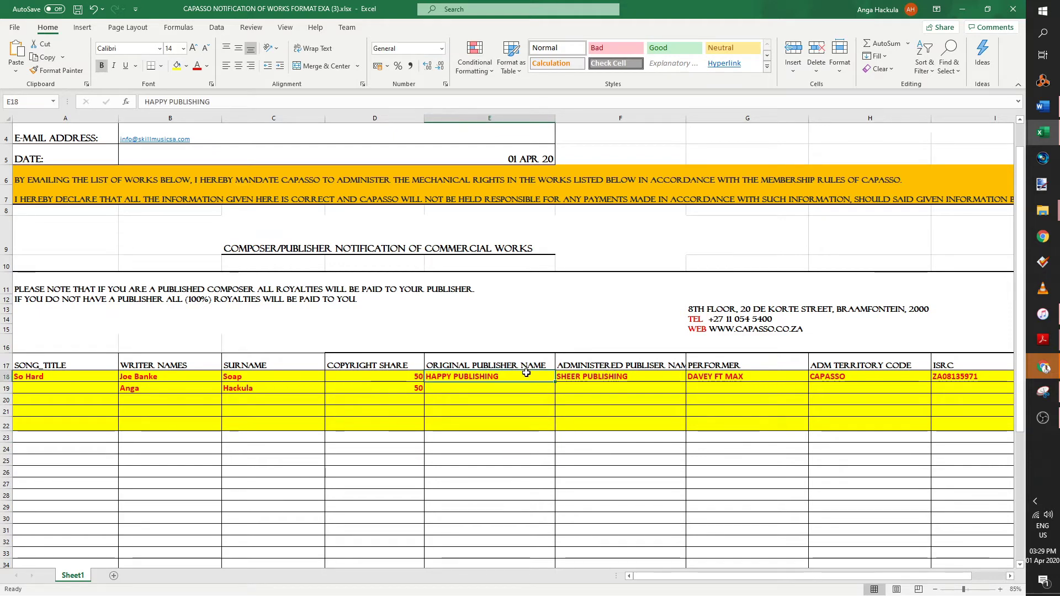
text(N)
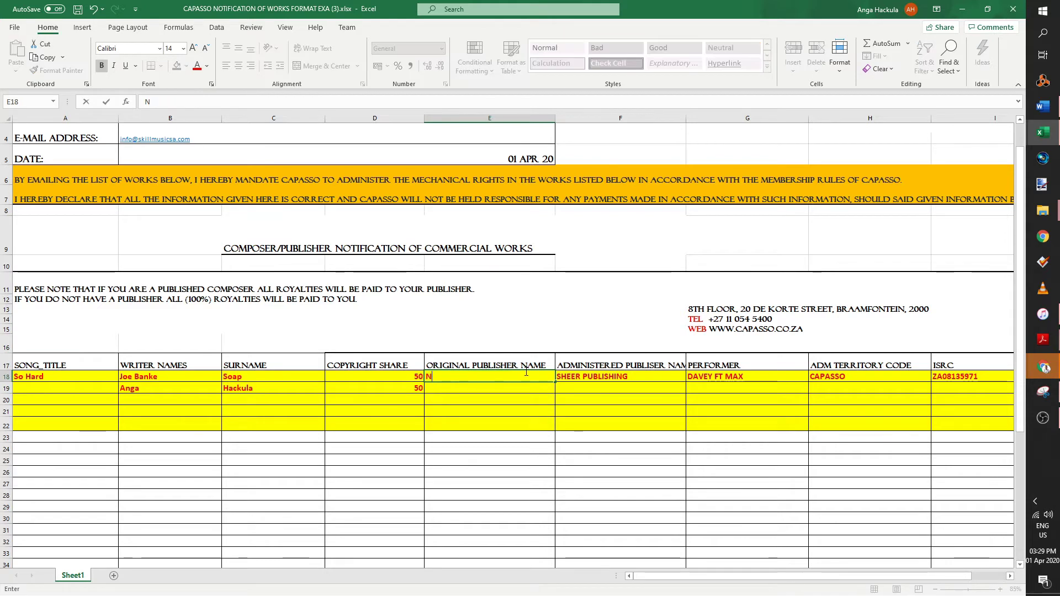
text(/A)
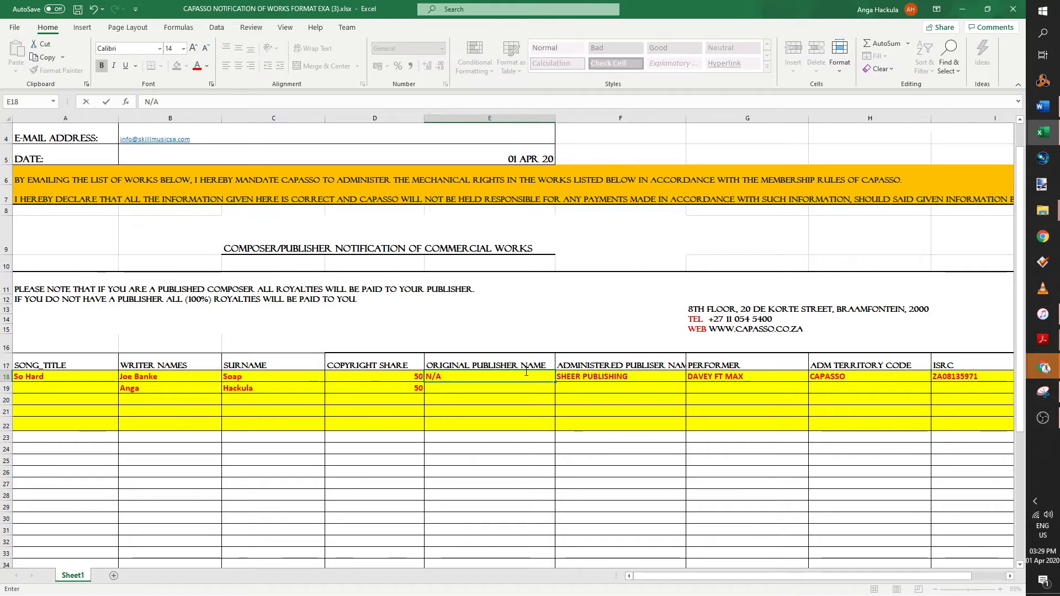
key(Tab)
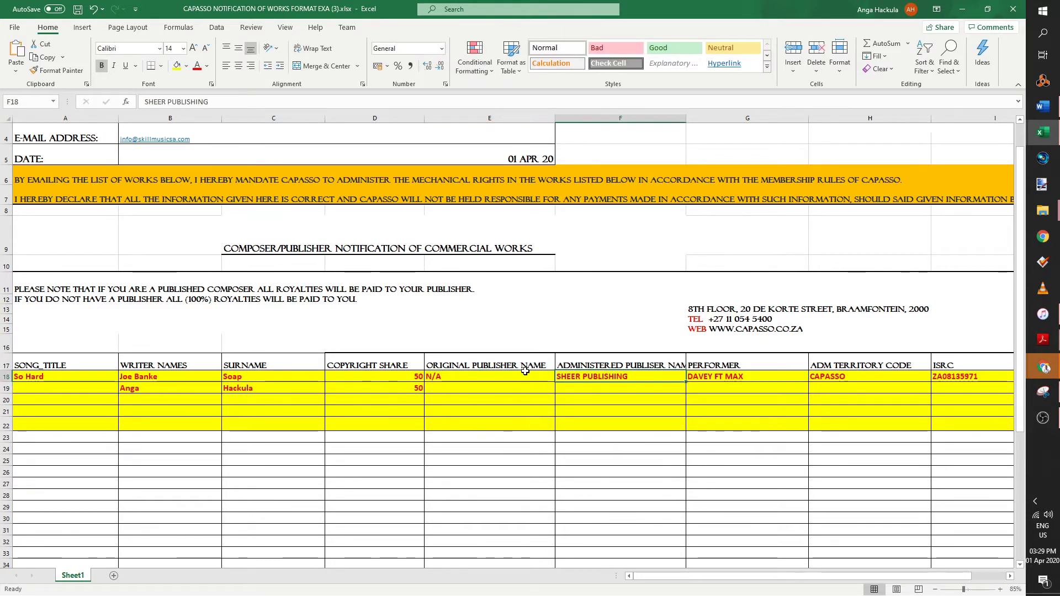
click(581, 367)
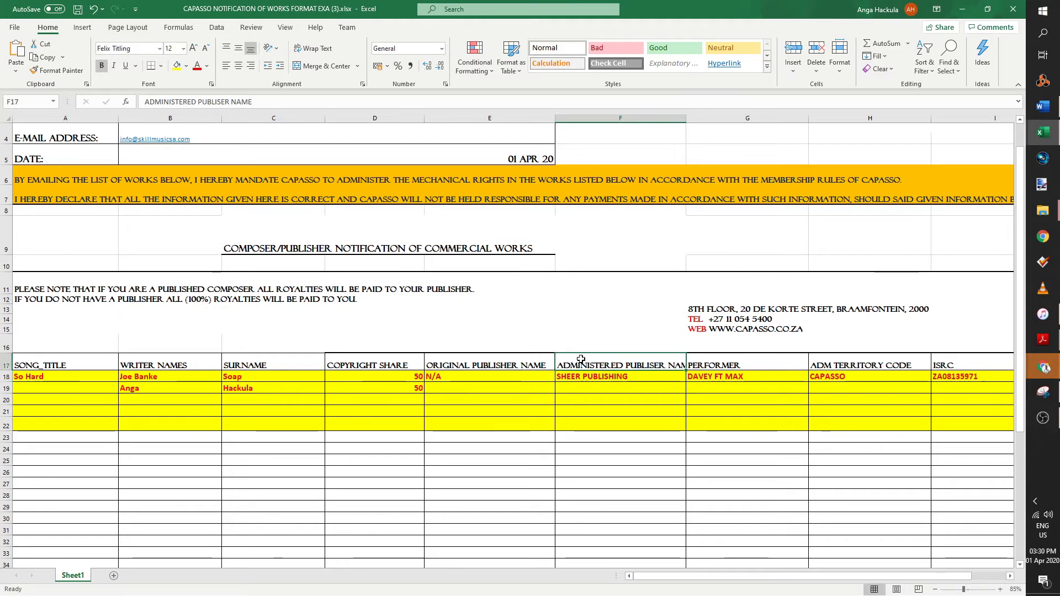
click(579, 377)
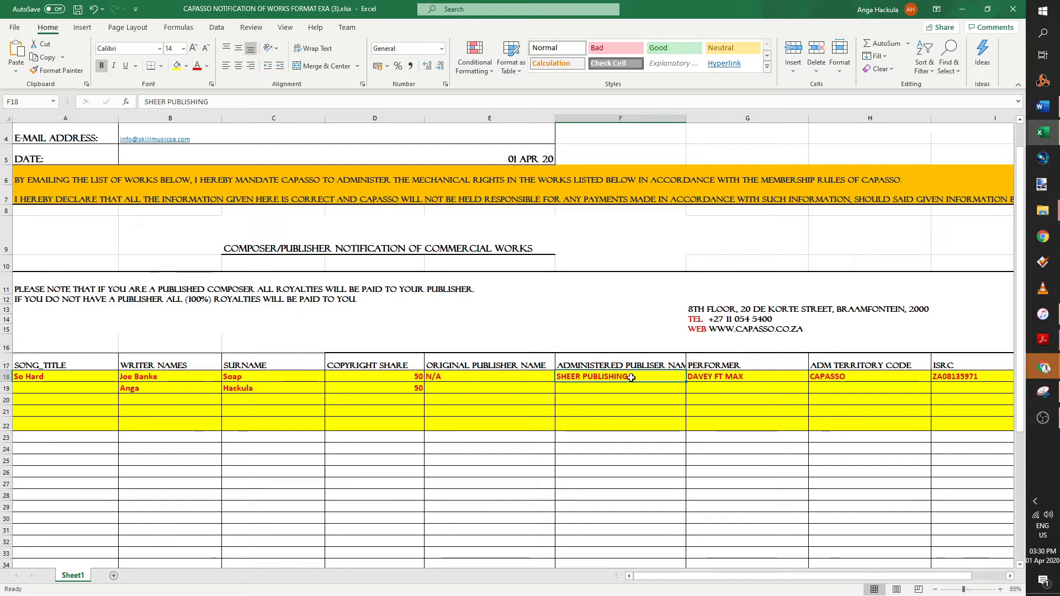
key(Delete)
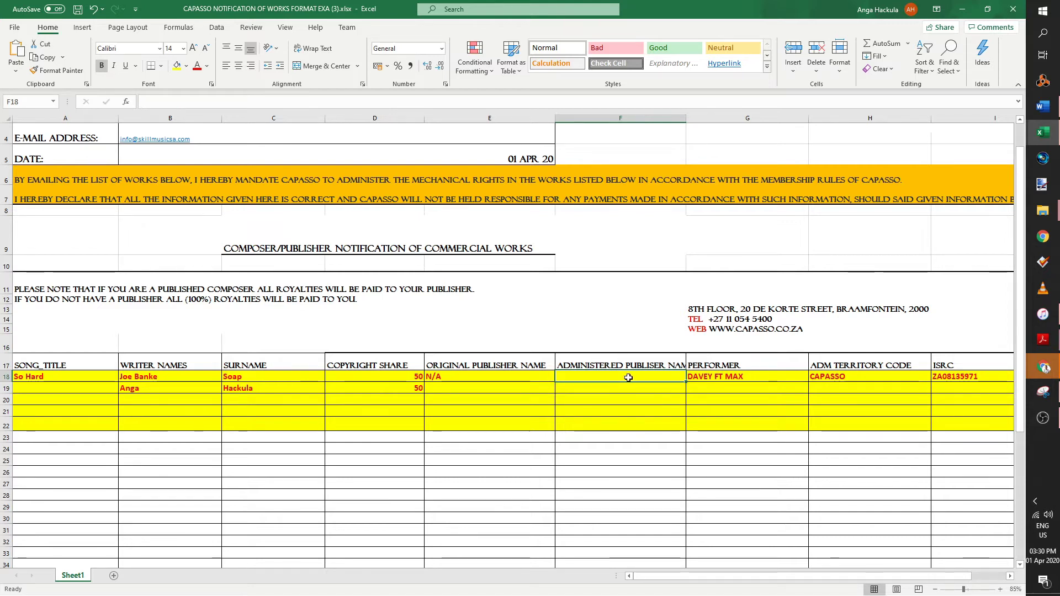
text(N/A)
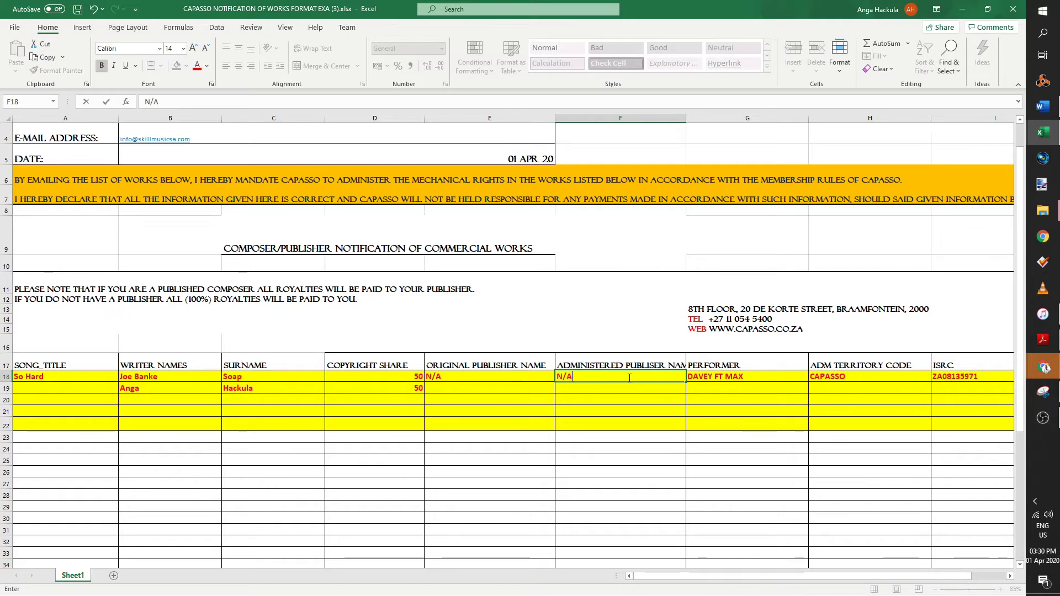
key(Return)
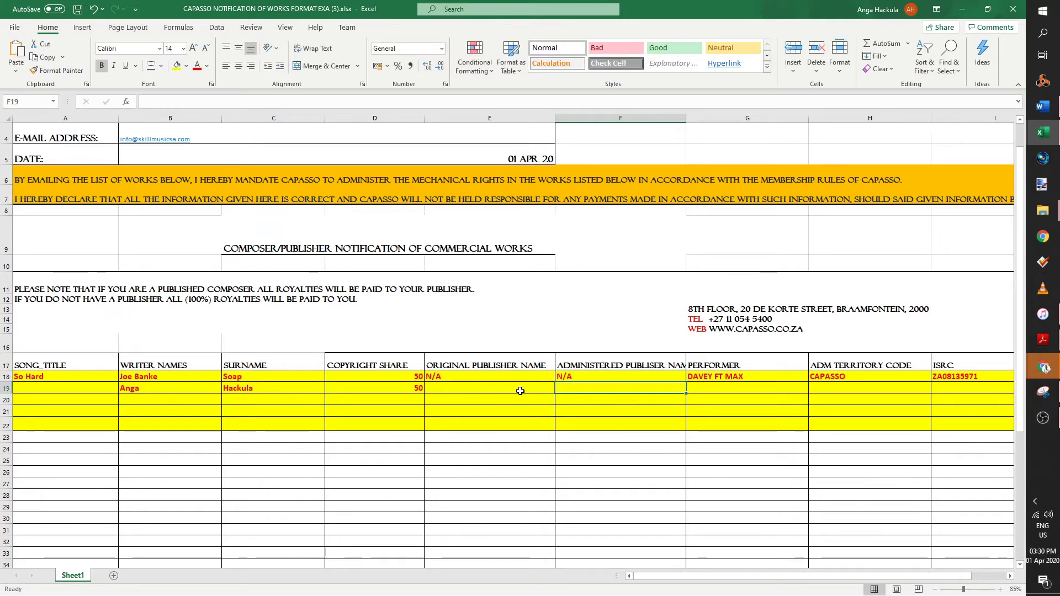
- Copy the two N/A publisher cells E18:F18, then cancel the pending copy
drag(520, 391, 508, 391)
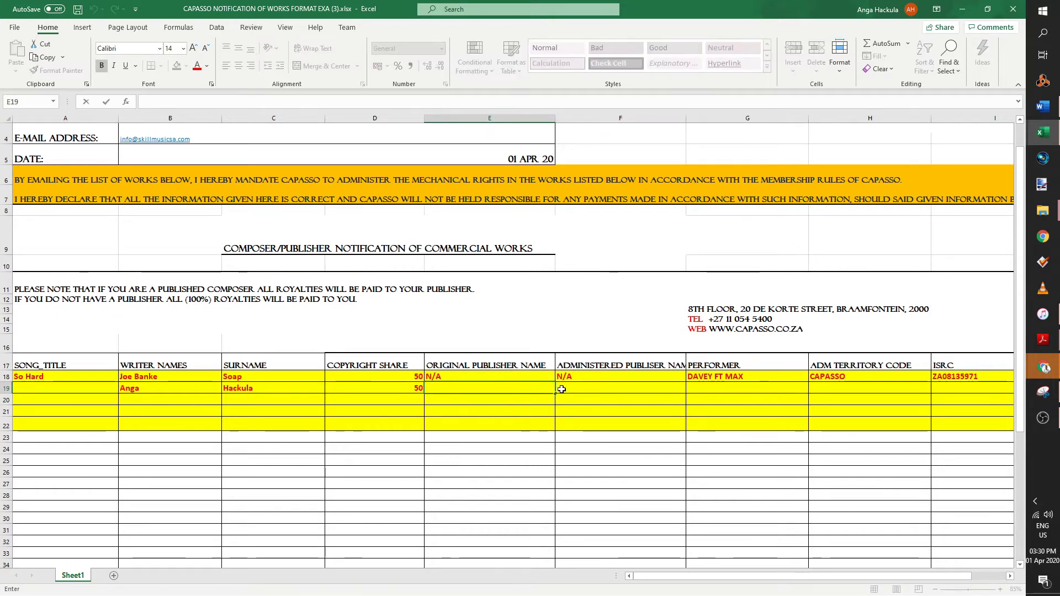
drag(621, 376, 496, 377)
key(ctrl+c)
click(505, 390)
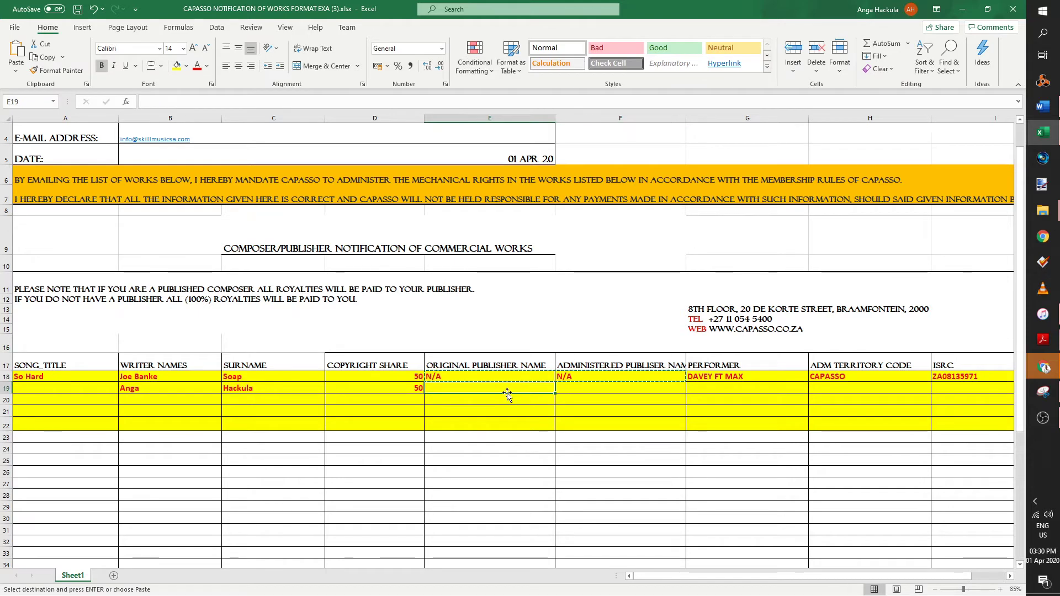
click(630, 407)
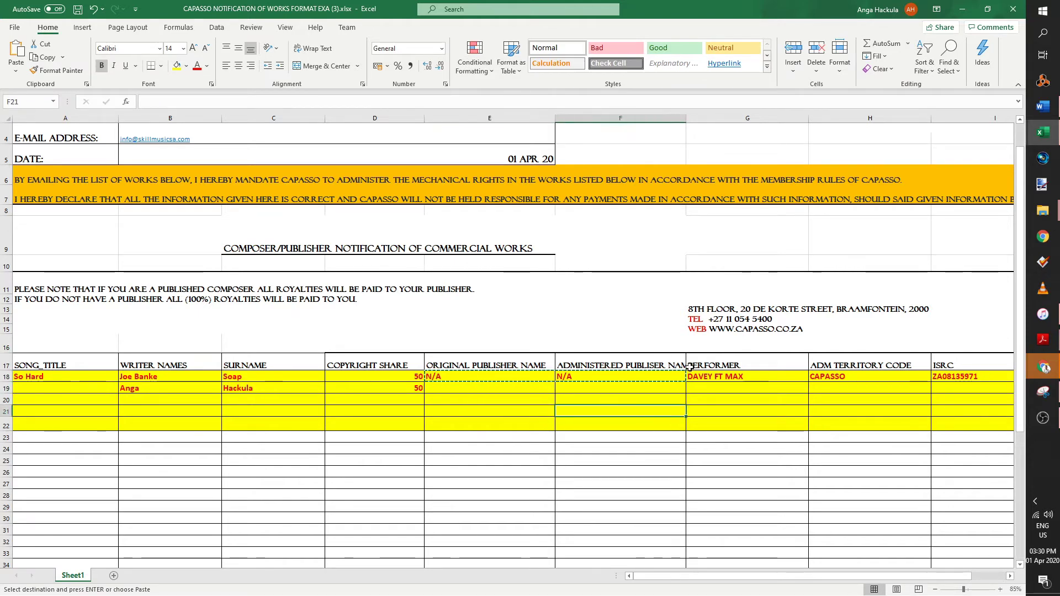
key(Escape)
click(717, 400)
click(731, 377)
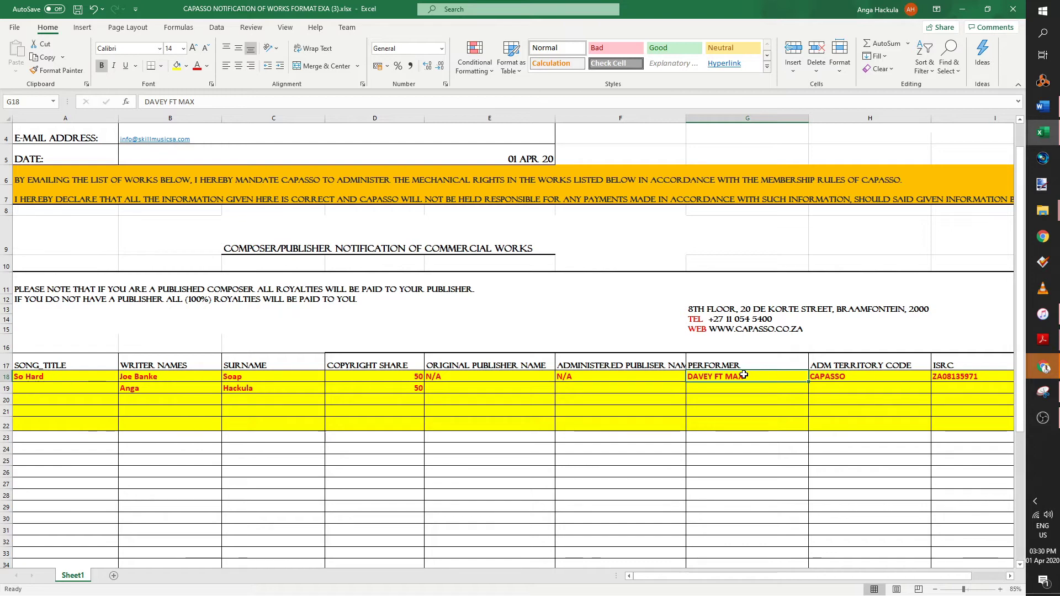
- Enter Soapy as the performer name
text(So)
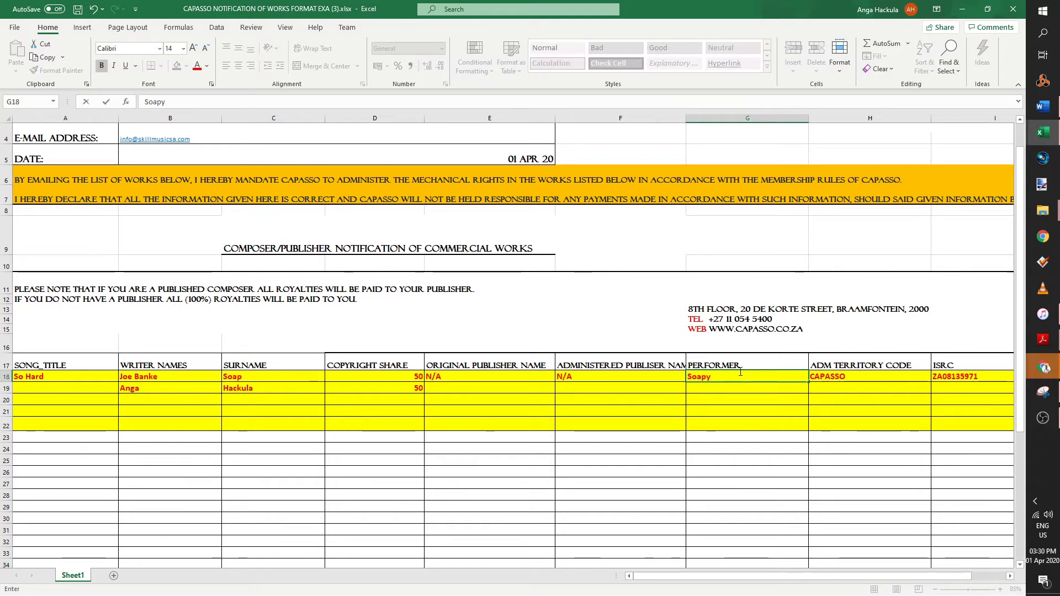
text(apy)
click(844, 409)
click(861, 424)
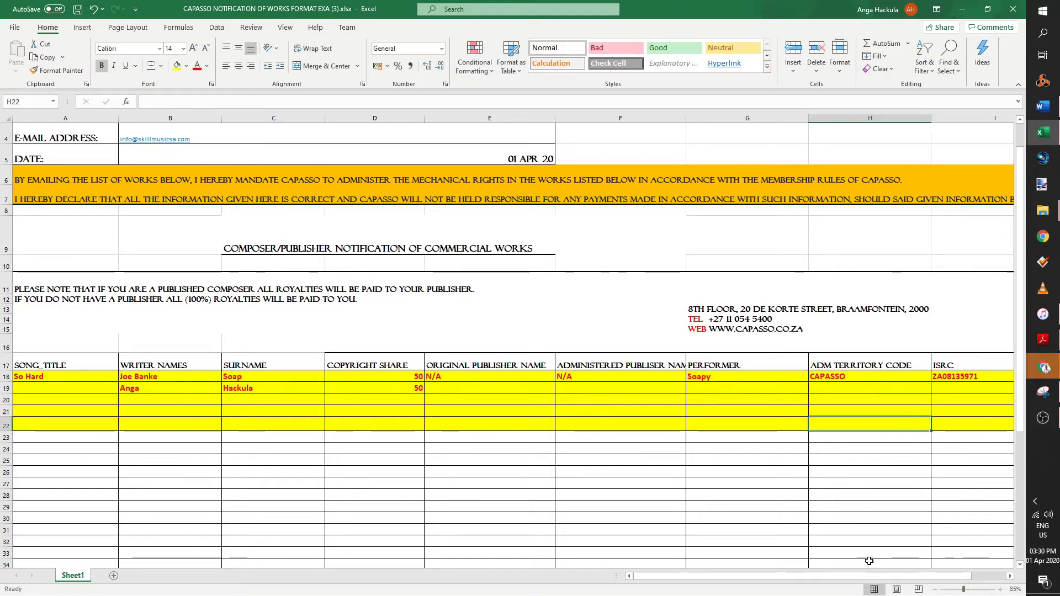
drag(876, 573, 910, 574)
- Copy CAPASSO from row 18 into H19 as the second writer's territory code
click(808, 399)
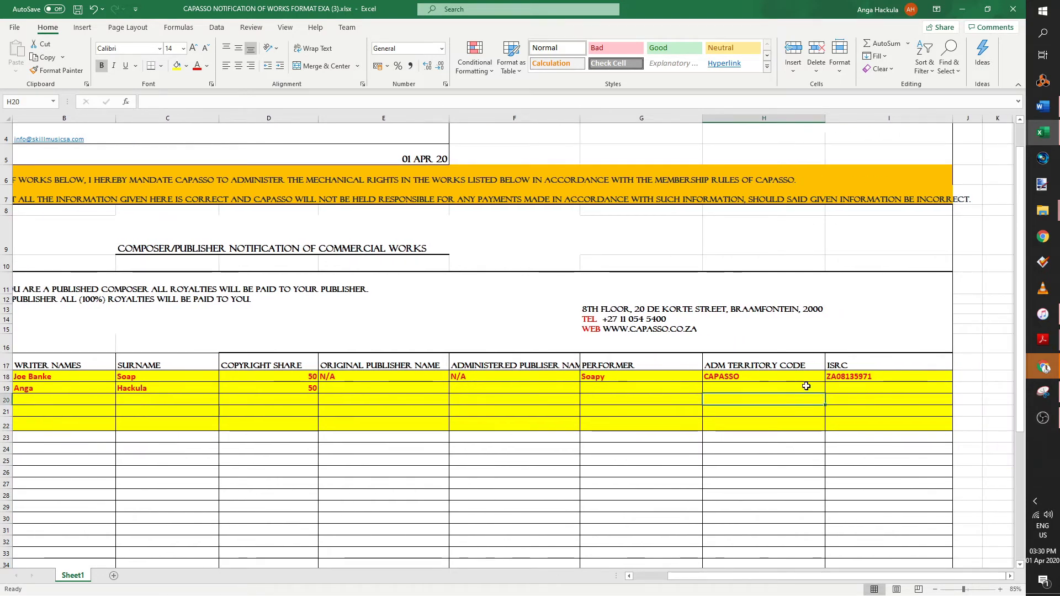
click(784, 376)
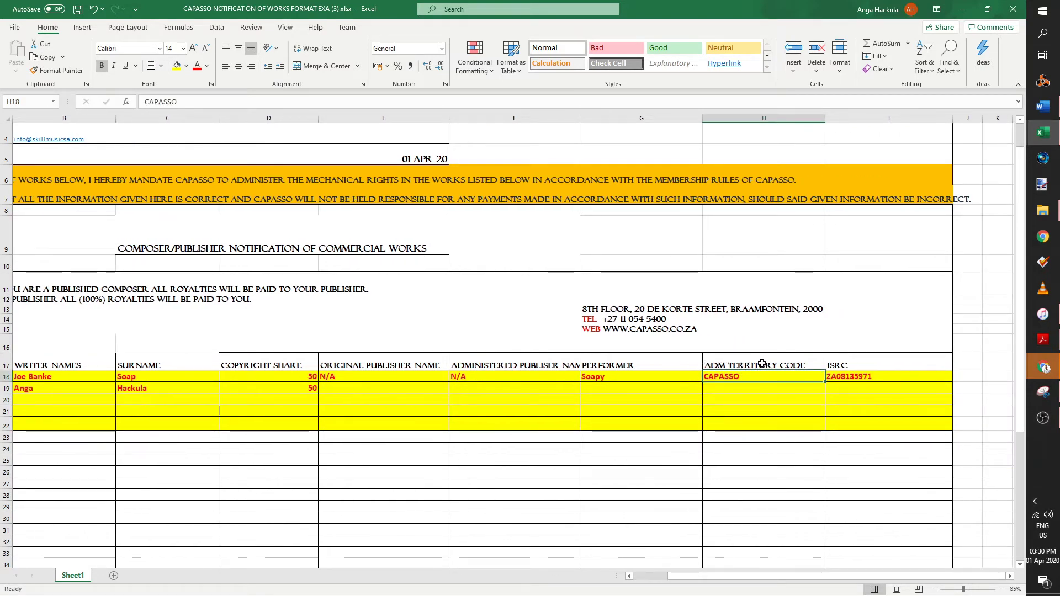
click(717, 366)
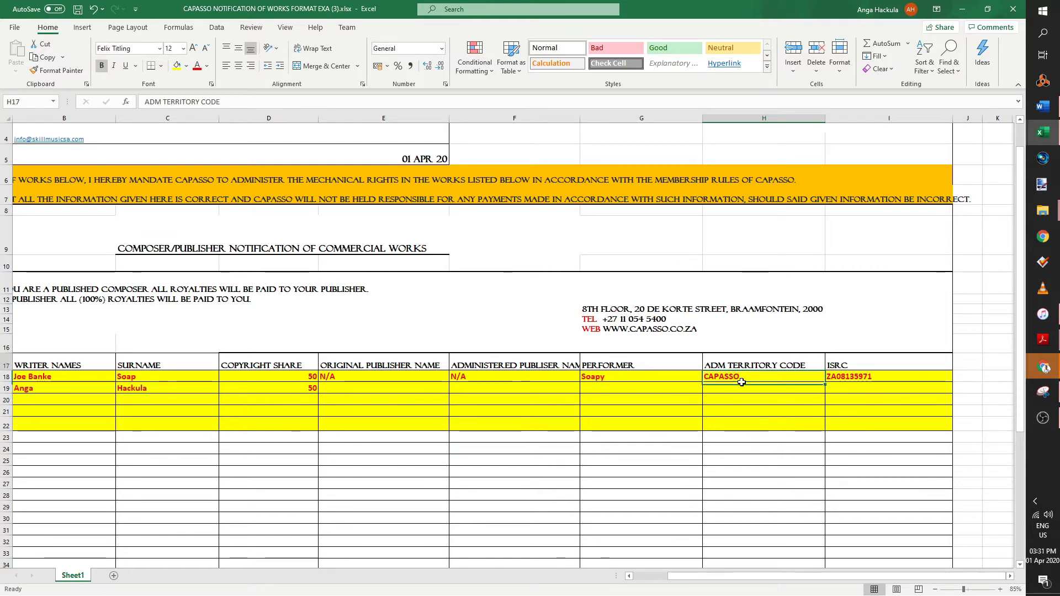
click(741, 379)
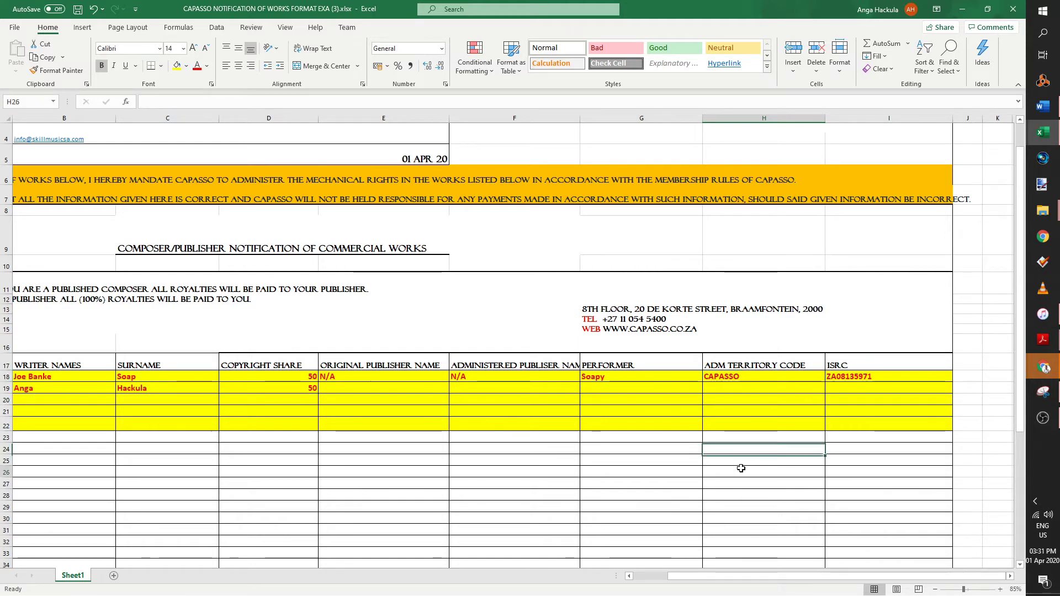
key(ctrl+c)
click(738, 387)
key(ctrl+v)
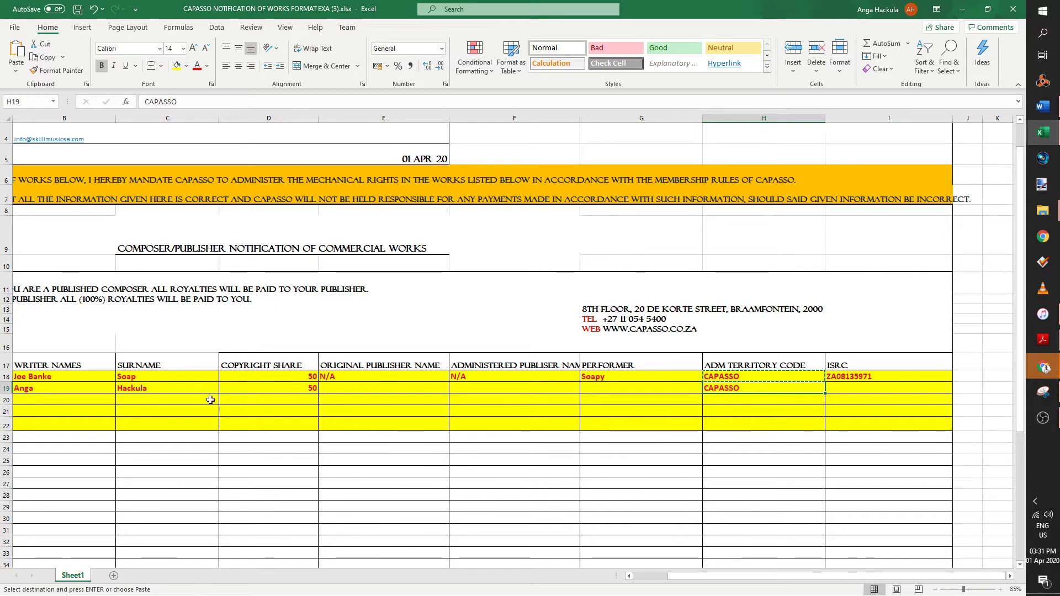
drag(384, 390, 856, 389)
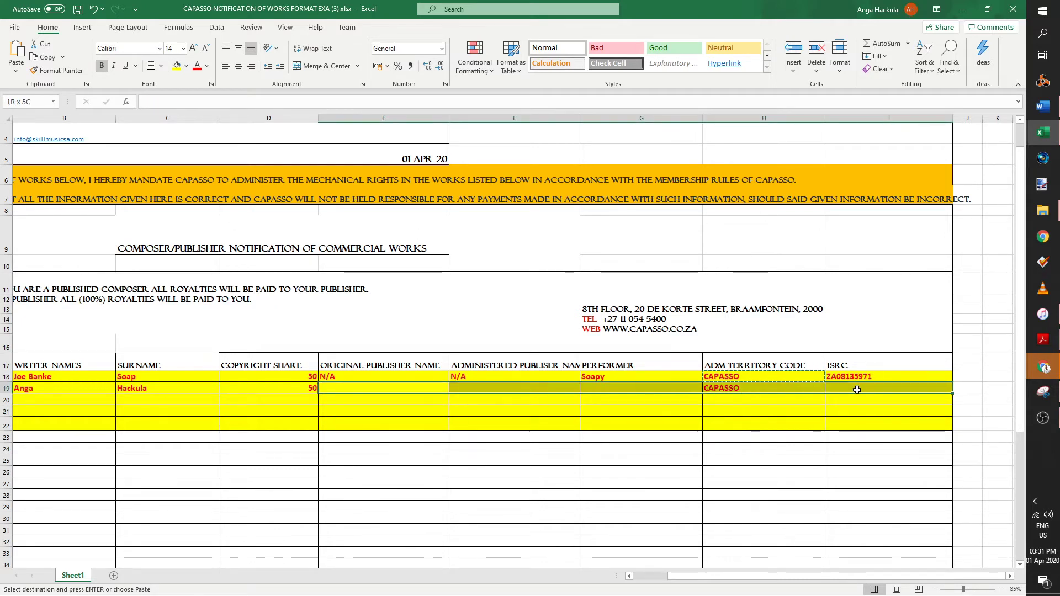
click(858, 389)
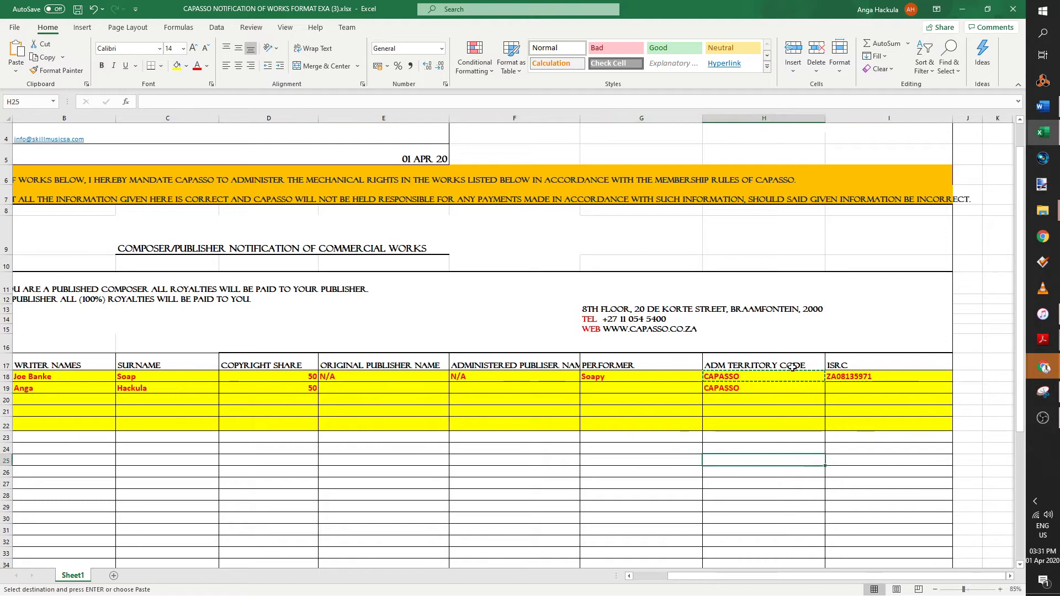
click(867, 396)
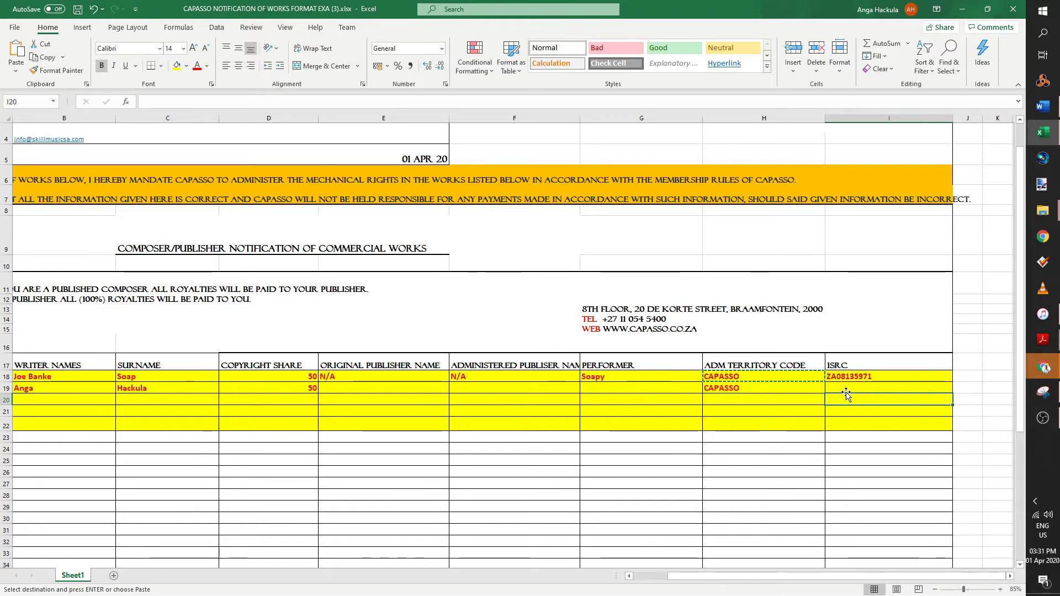
click(847, 385)
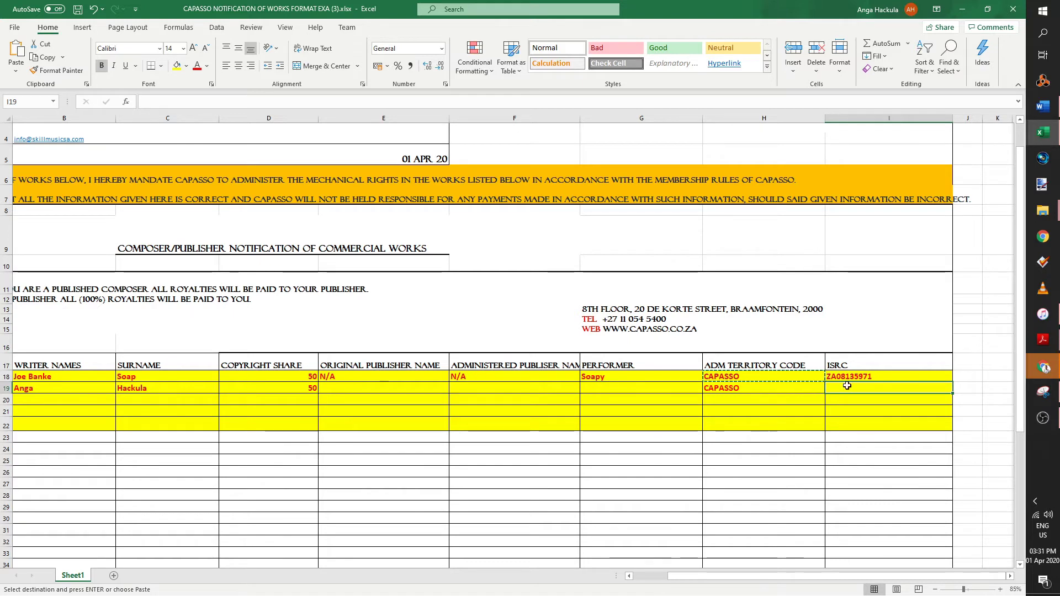
click(132, 377)
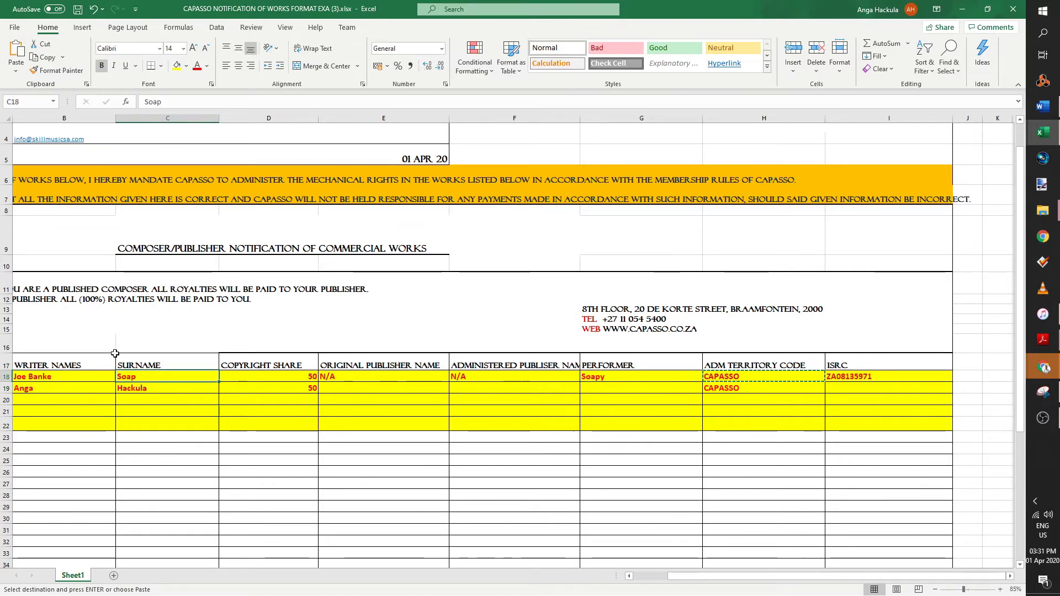
click(895, 410)
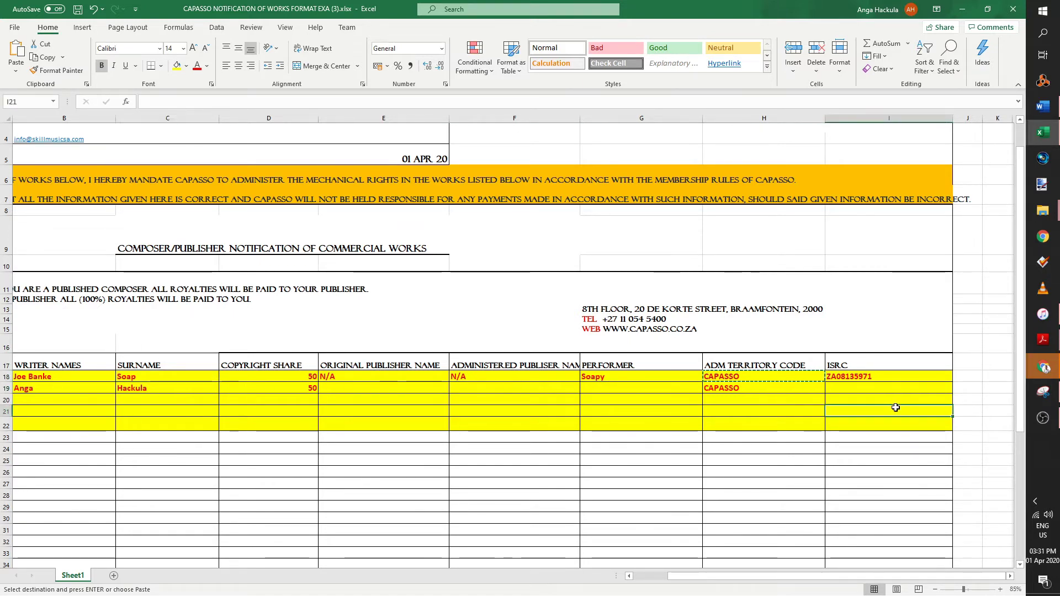
click(883, 373)
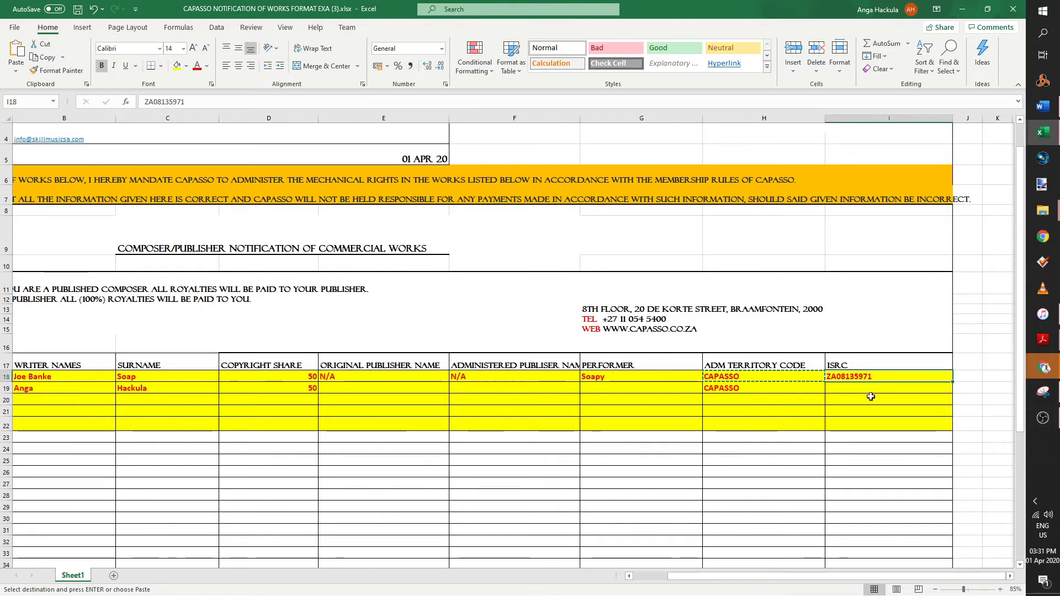
click(927, 412)
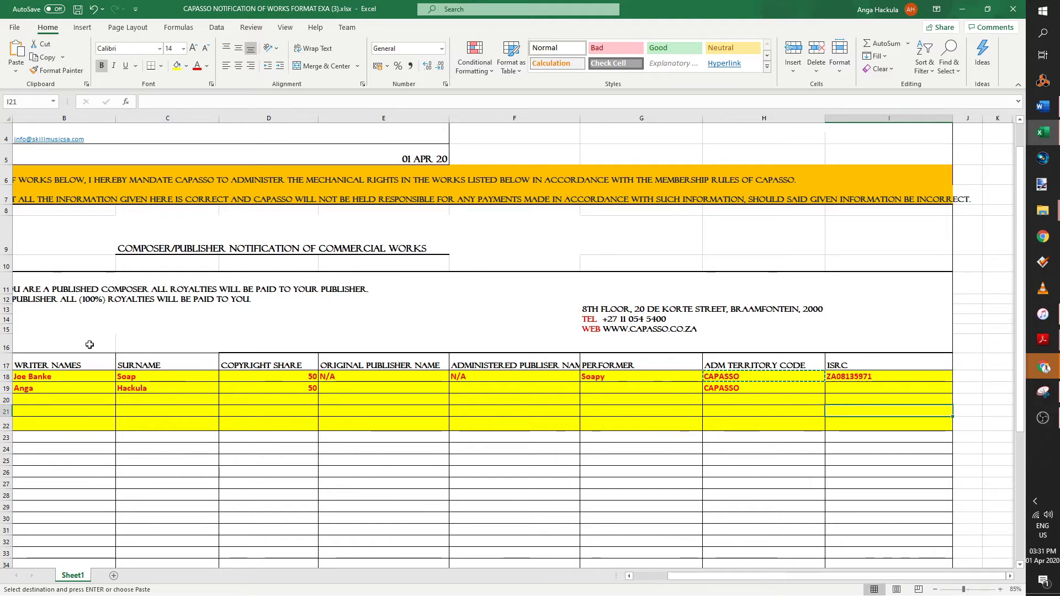
click(33, 378)
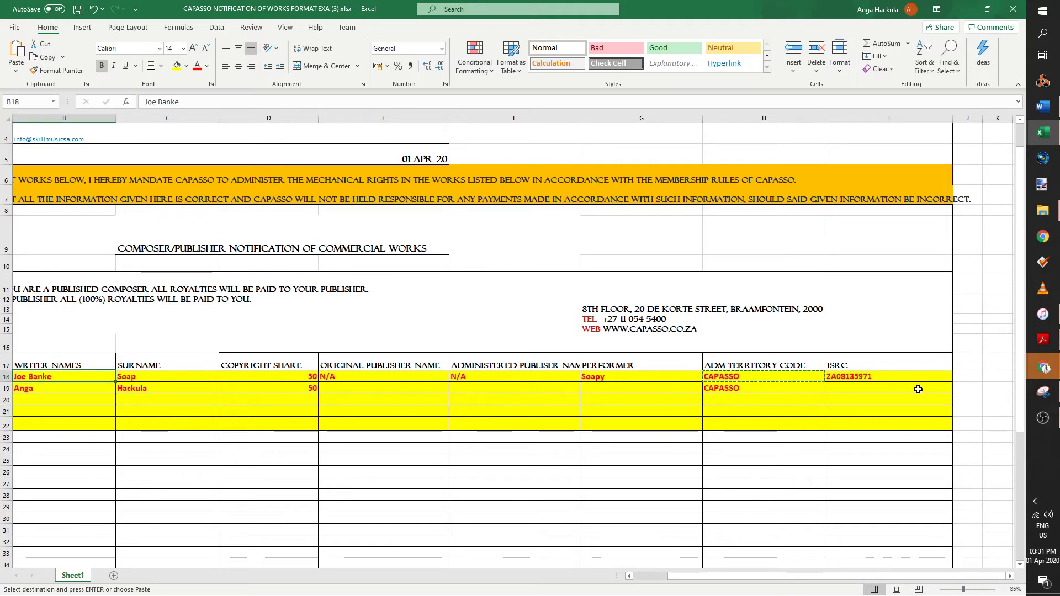
click(901, 389)
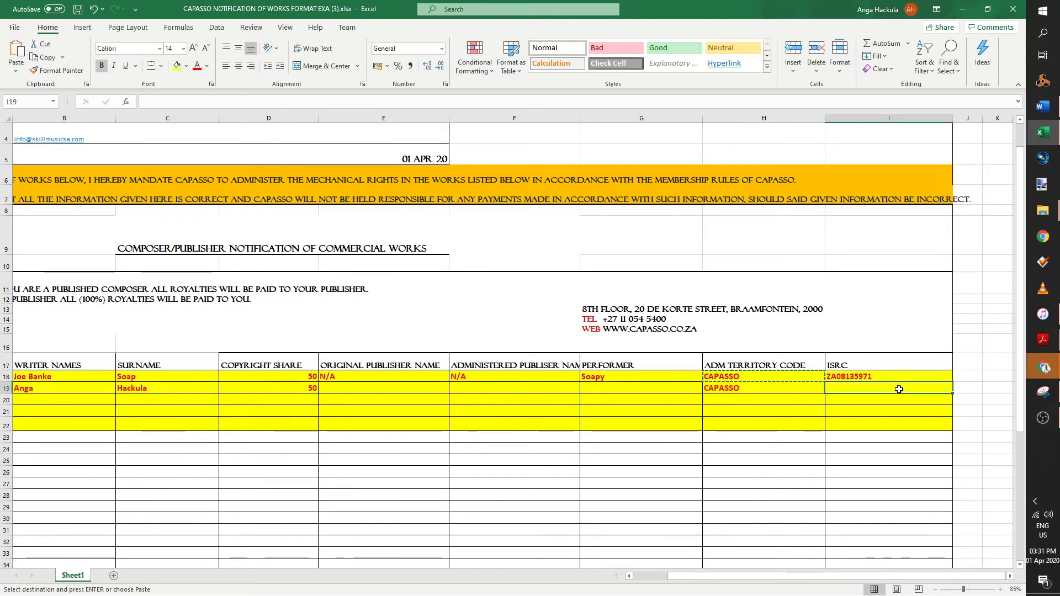
click(864, 378)
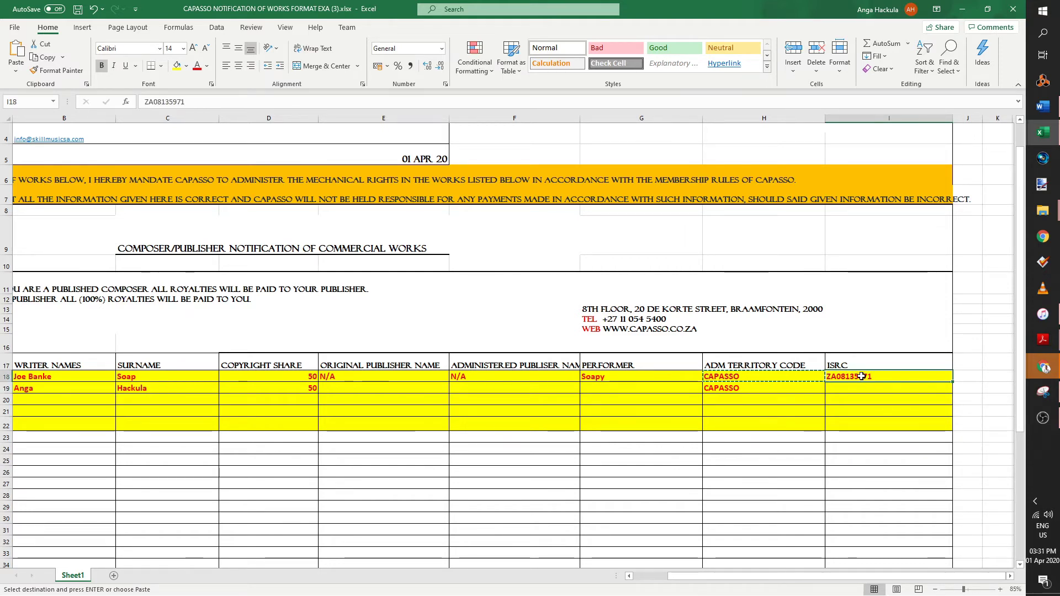
drag(182, 387, 103, 388)
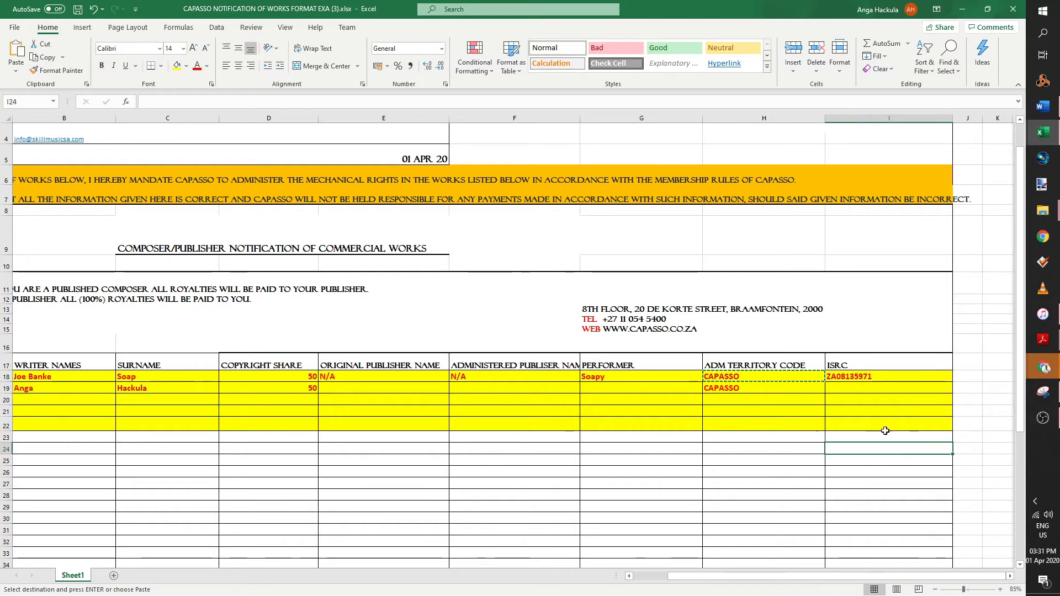
click(866, 399)
click(852, 377)
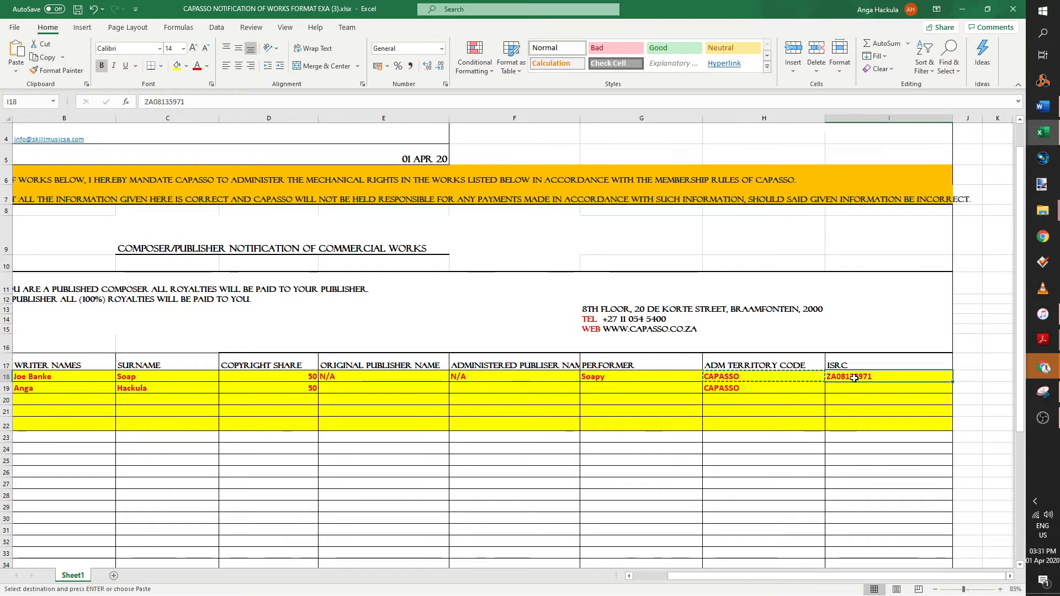
double_click(853, 377)
drag(829, 376, 836, 376)
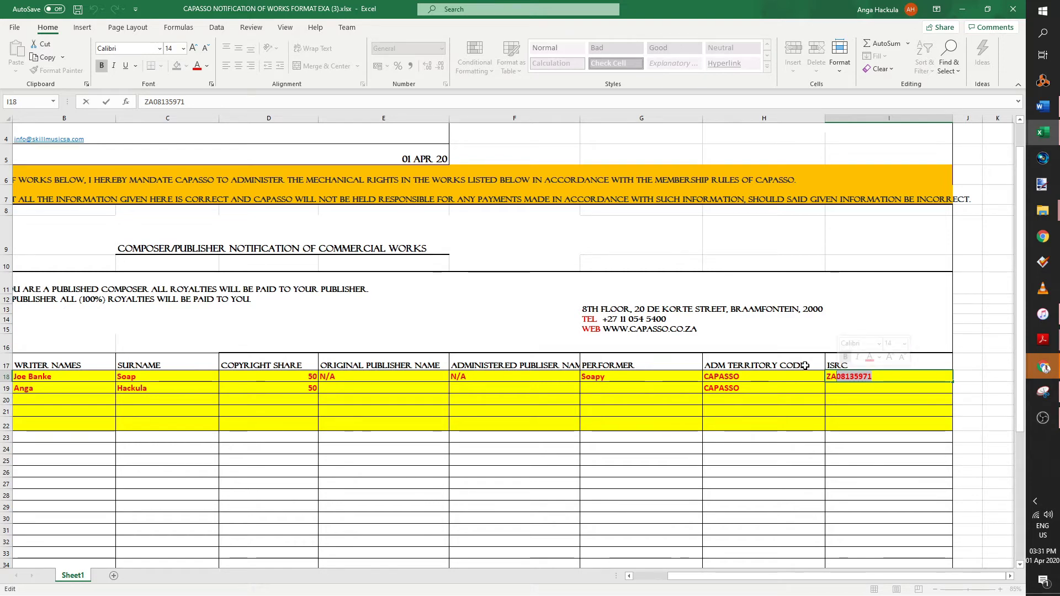
click(795, 495)
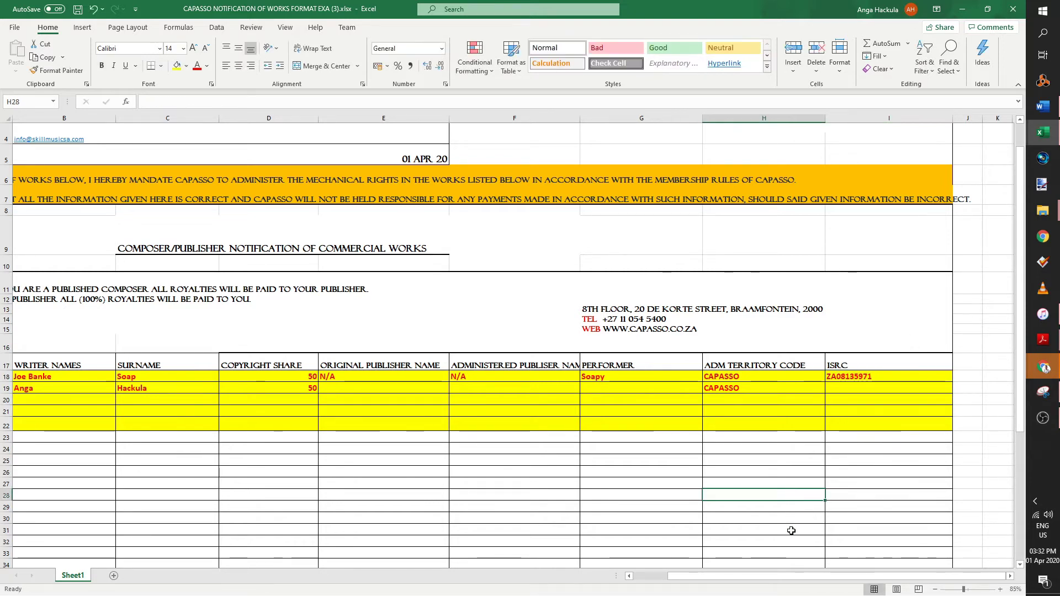
- Set the fill of A20:I22 to No Fill, then return to cell A20
mouse_move(905, 428)
mouse_down()
mouse_move(9, 424)
mouse_move(33, 386)
mouse_move(55, 398)
mouse_up()
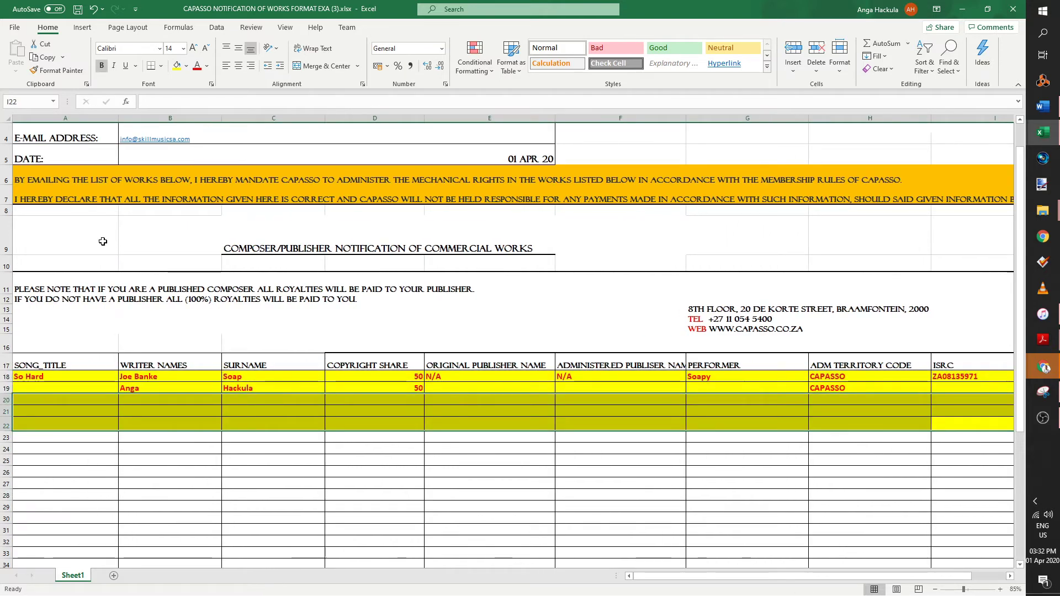
click(187, 65)
click(200, 187)
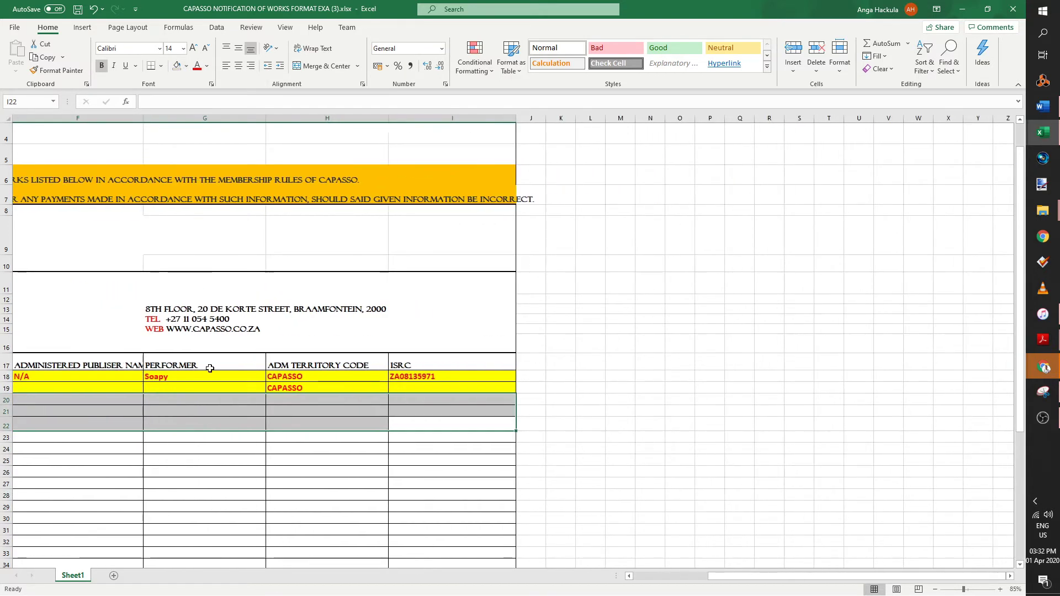
click(483, 528)
scroll(497, 389, left, 5)
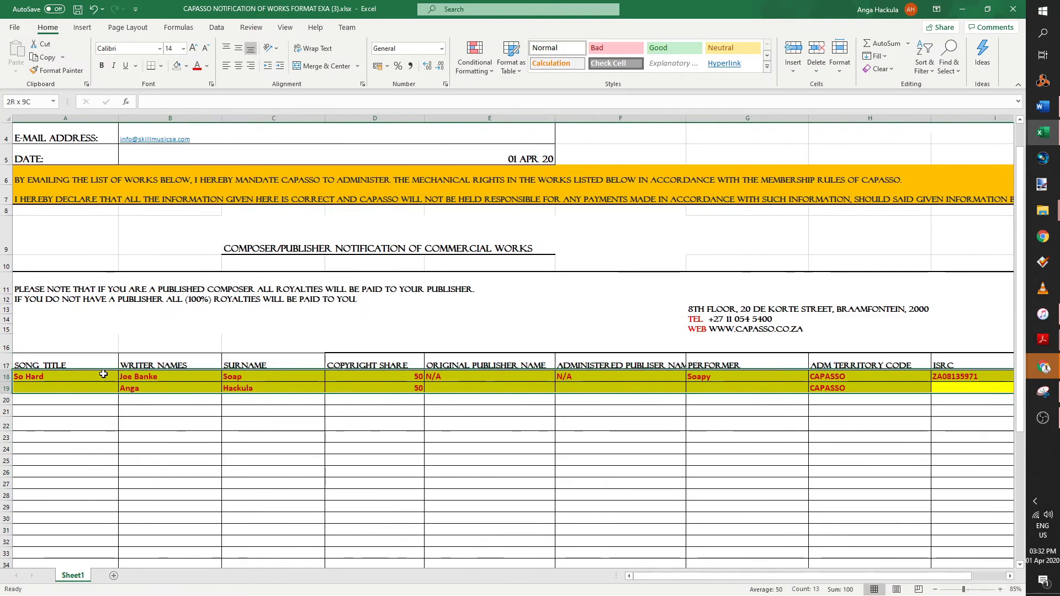
click(154, 483)
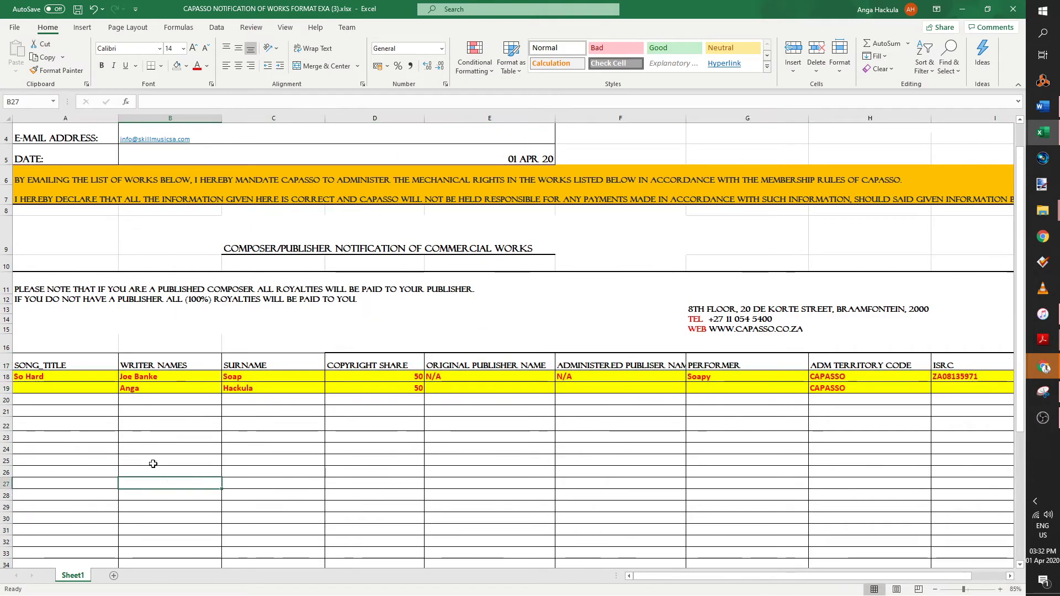
click(87, 400)
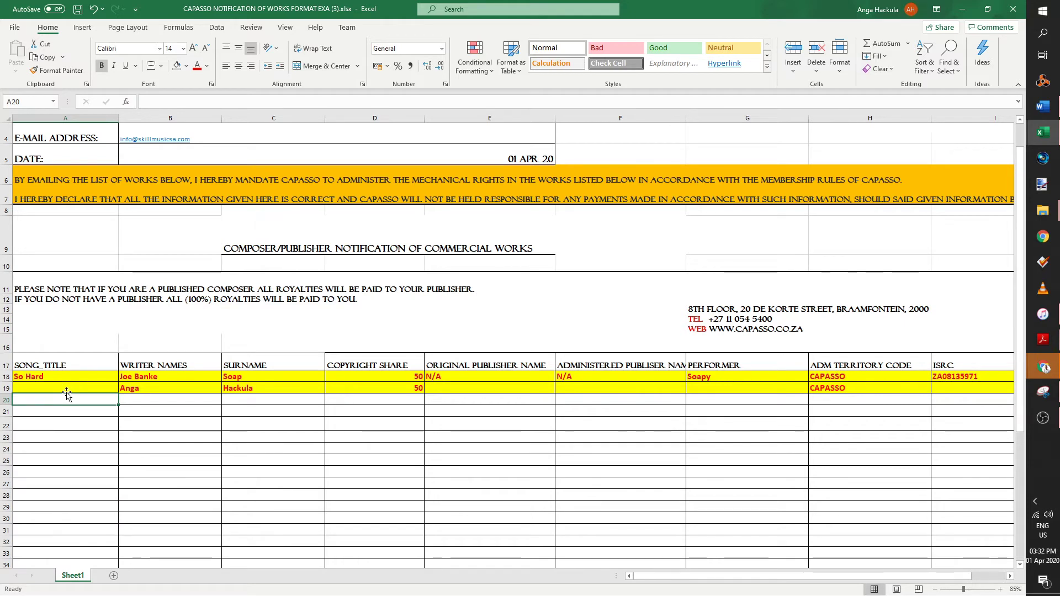
- Enter the title Jump in A20 and copy both writers' names into rows 20–21
text(Jump)
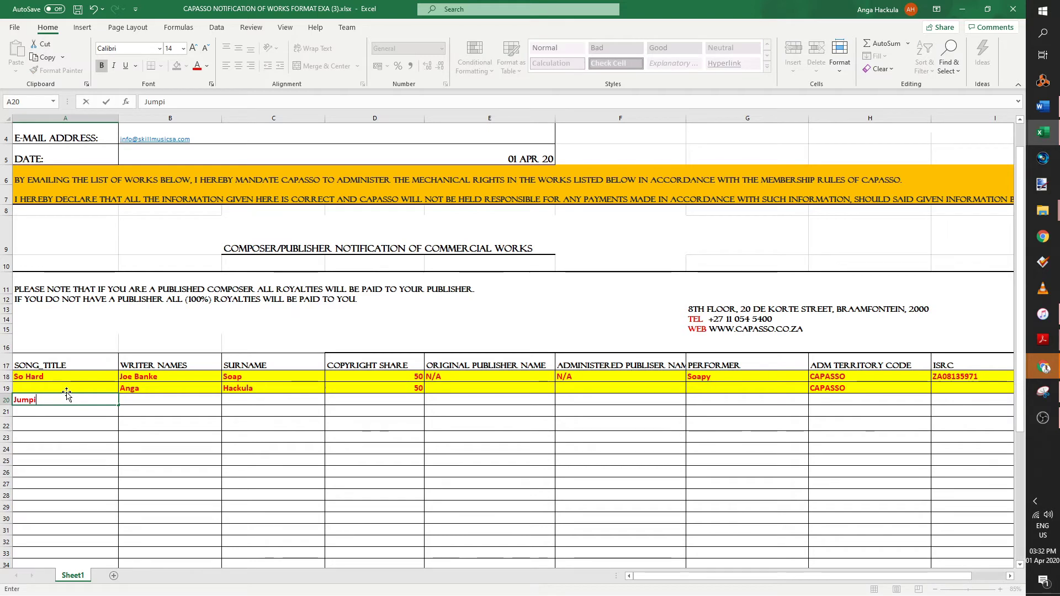
key(Tab)
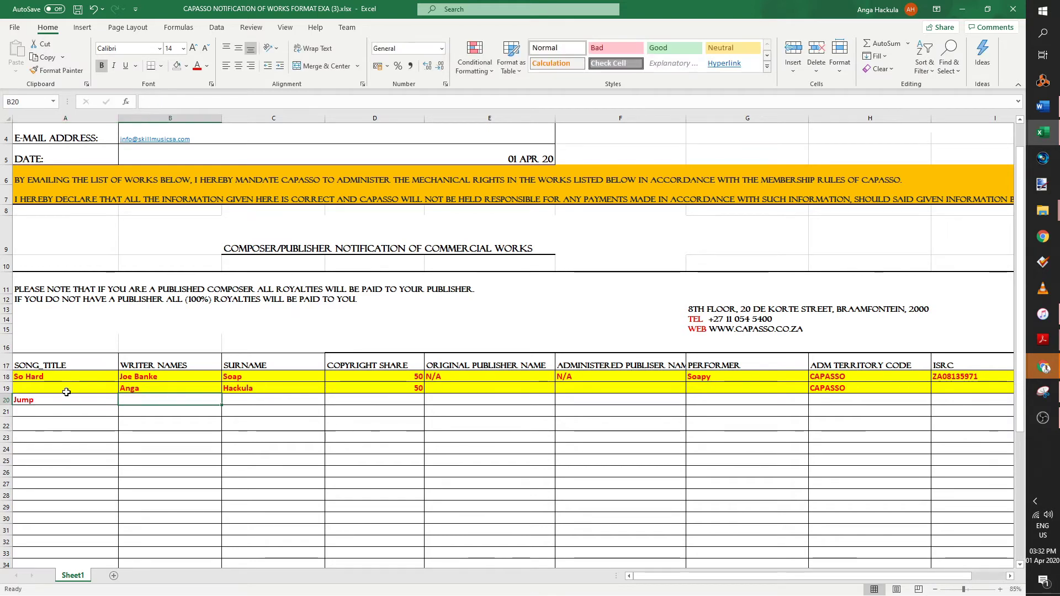
drag(254, 382, 165, 388)
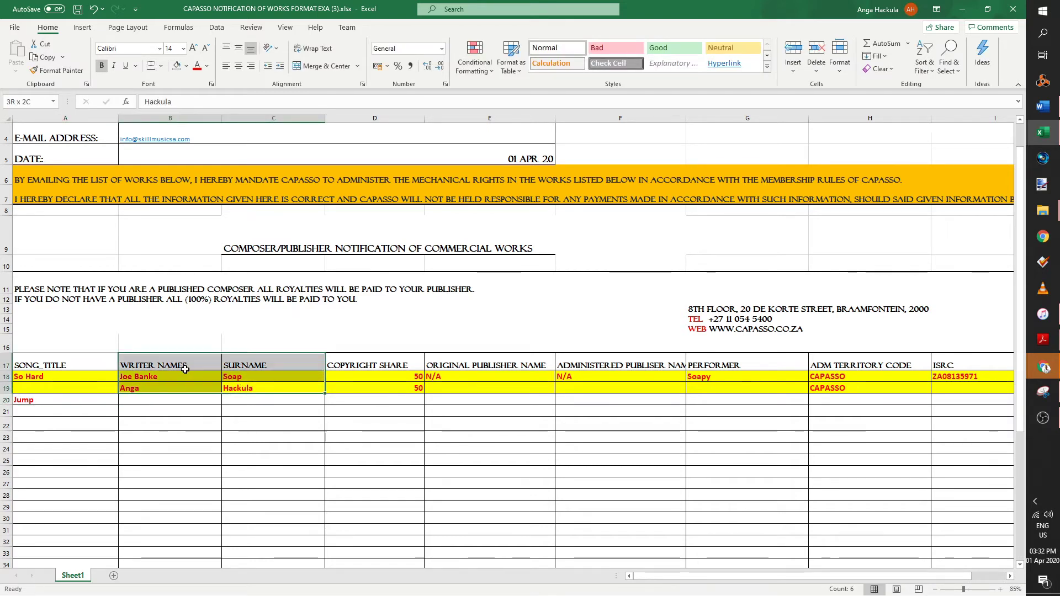
key(ctrl+c)
click(166, 399)
key(ctrl+v)
click(287, 458)
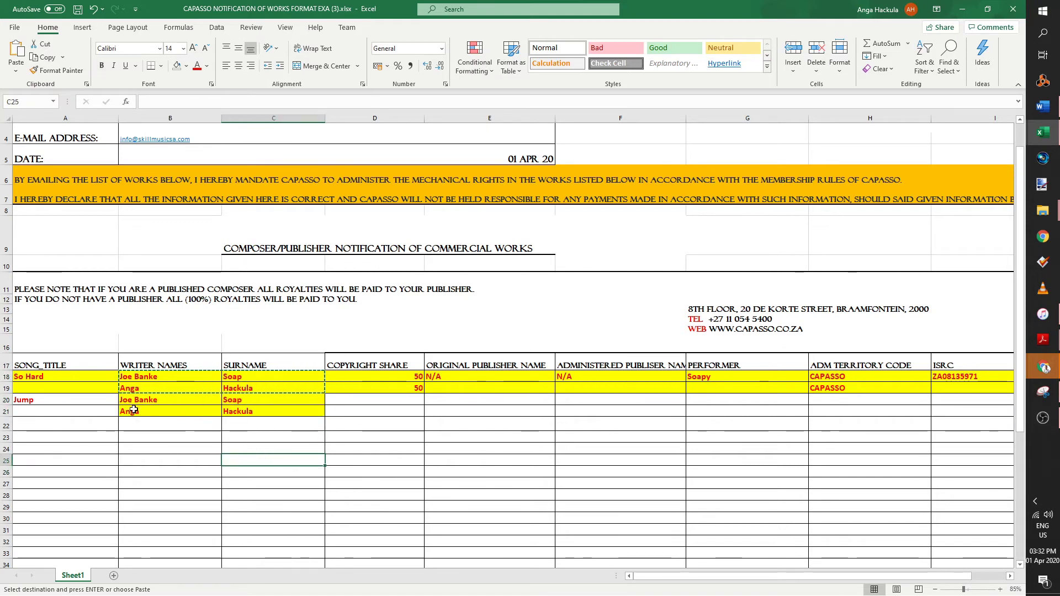
- Copy the 50/50 copyright shares and N/A publisher entries into rows 20–21
click(332, 416)
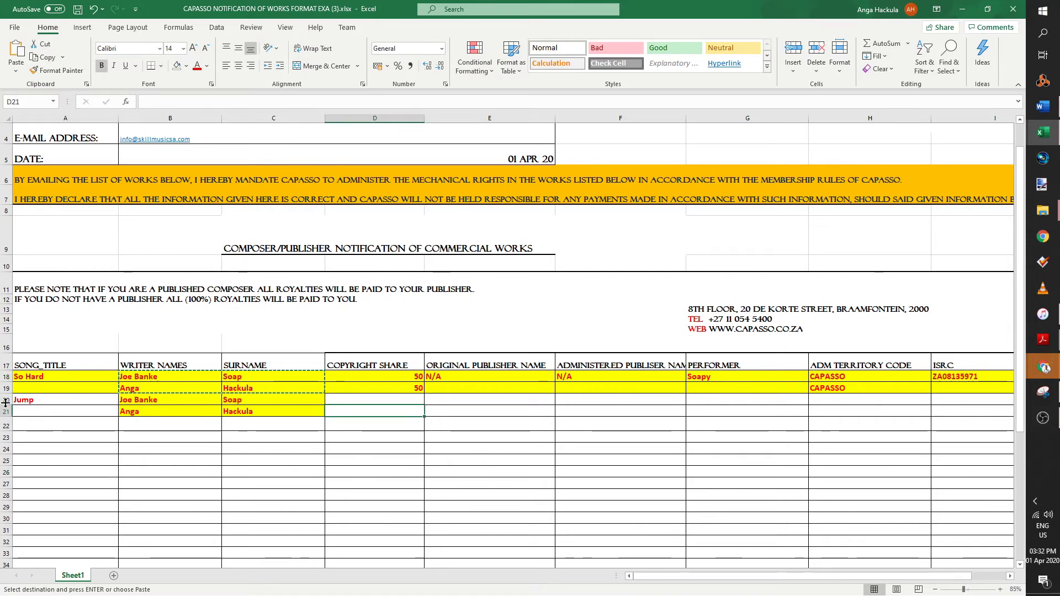
drag(416, 388, 416, 379)
key(ctrl+c)
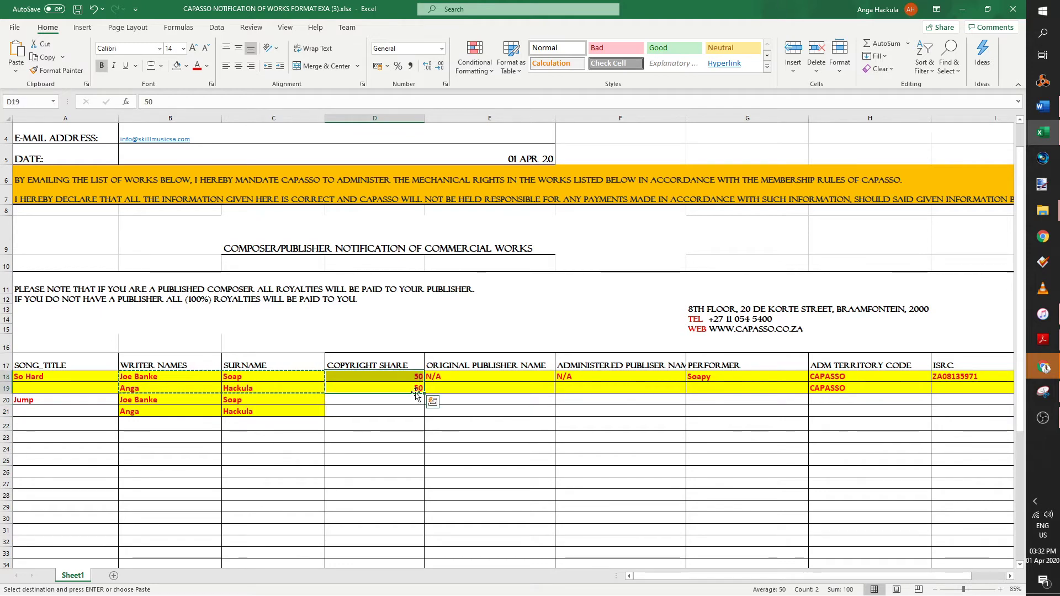
click(407, 401)
key(ctrl+v)
drag(469, 377, 635, 388)
key(ctrl+c)
click(530, 400)
key(ctrl+v)
- Copy performer Soapy to G20 and the CAPASSO territory codes to H20:H21
click(733, 408)
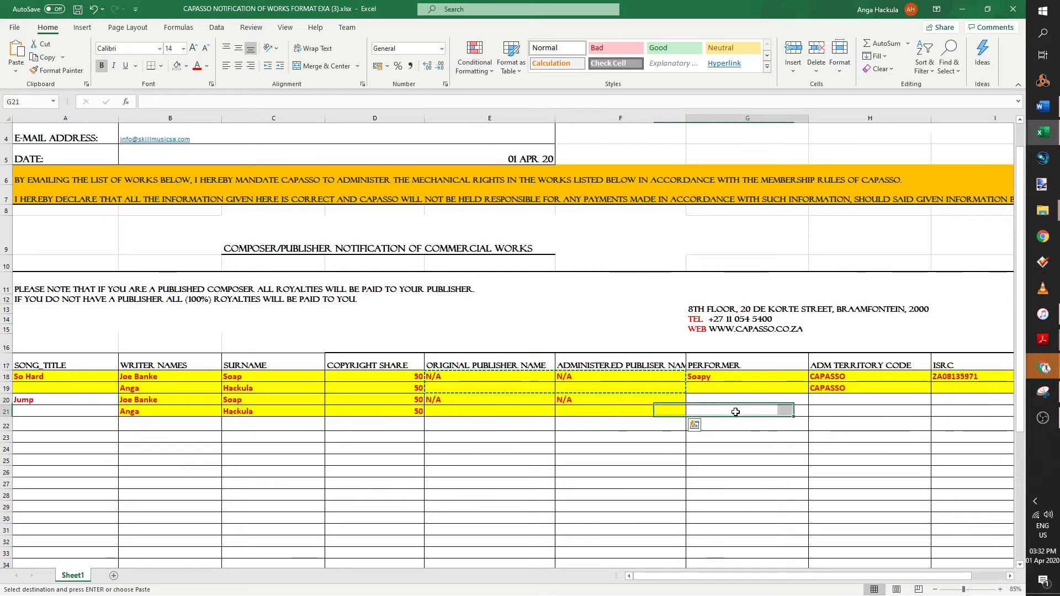
click(734, 377)
key(ctrl+c)
click(731, 400)
key(ctrl+v)
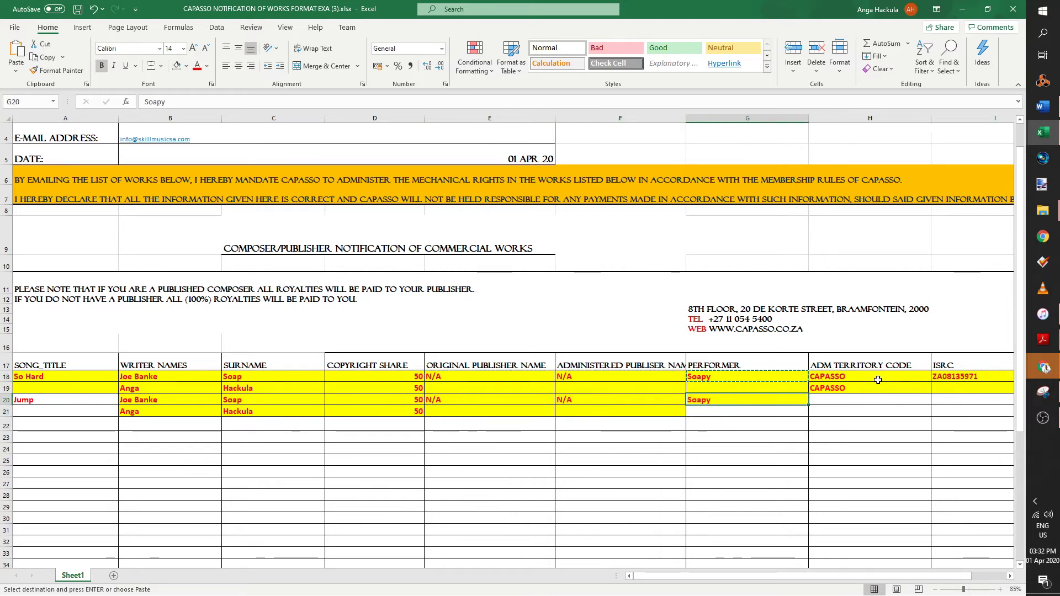
drag(880, 377, 878, 389)
key(ctrl+c)
click(841, 403)
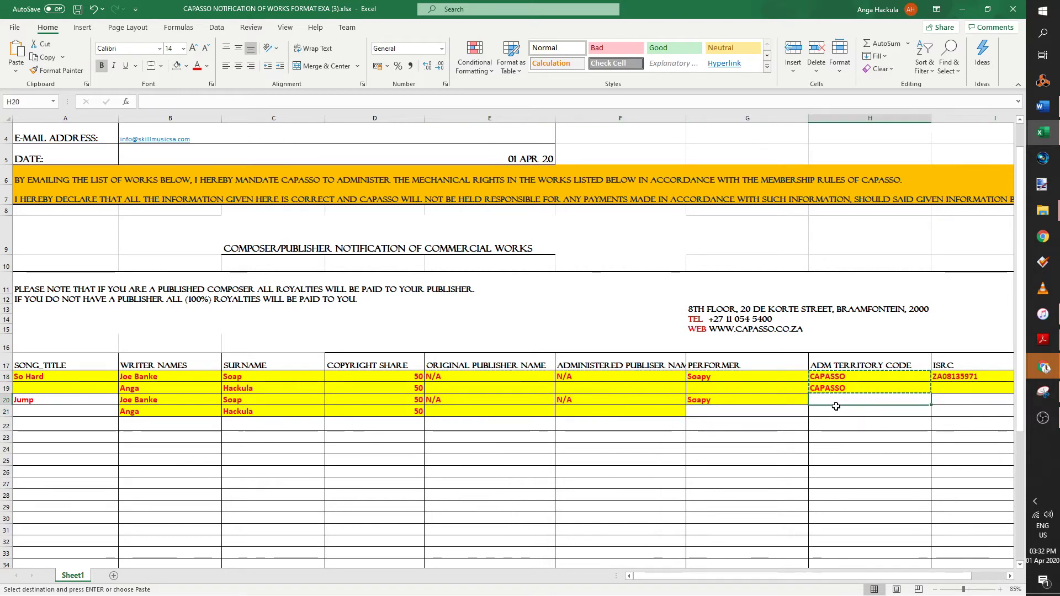
key(ctrl+v)
- Remove the yellow fill from rows 20 and 21
drag(12, 411, 7, 399)
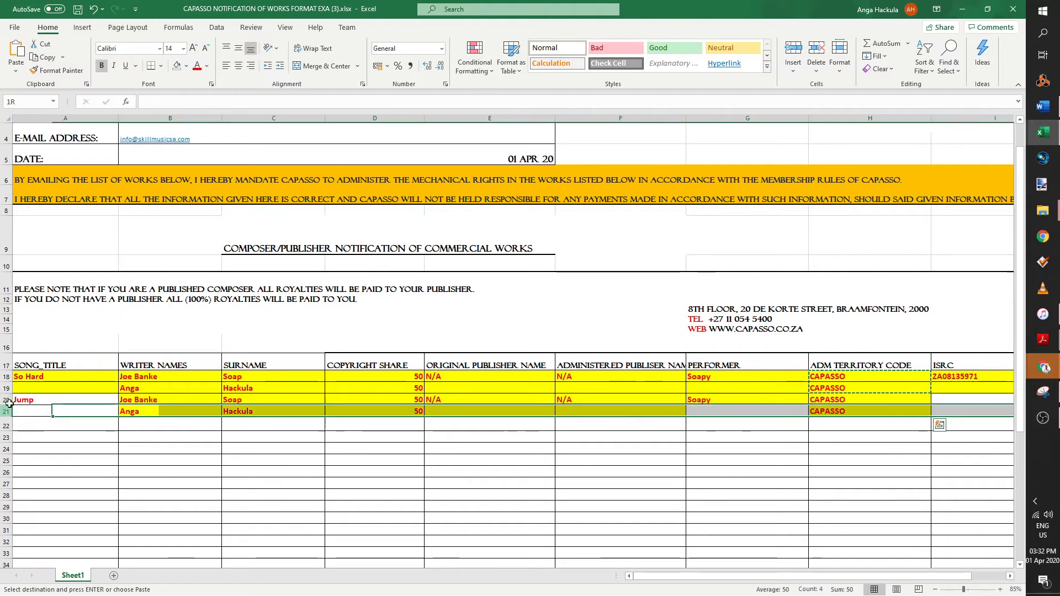
click(176, 66)
drag(798, 500, 983, 502)
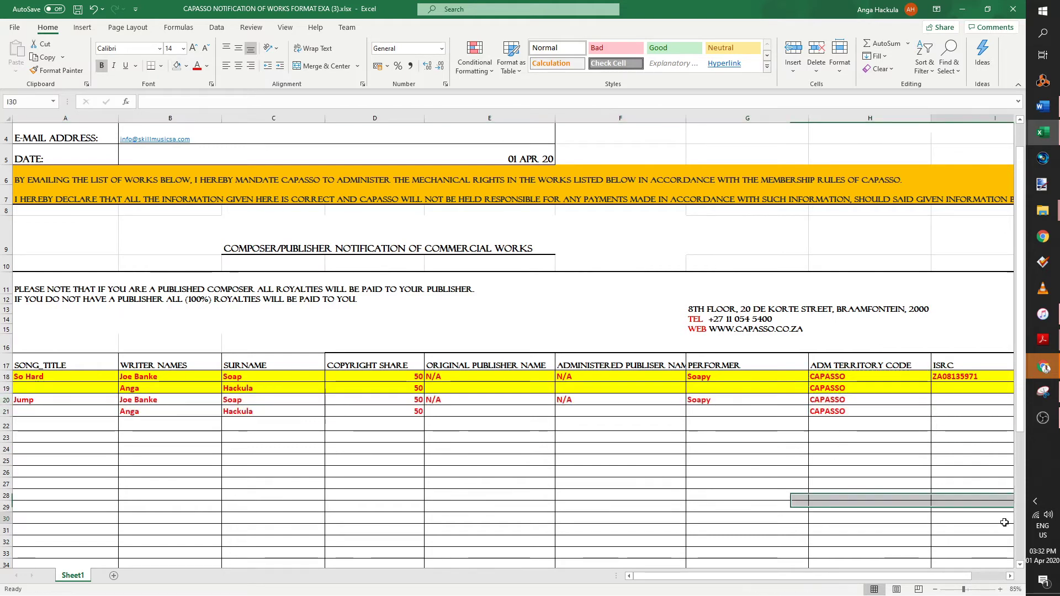
- Copy I18's ISRC to I20 and edit its last digit to make ZA08135972
click(943, 399)
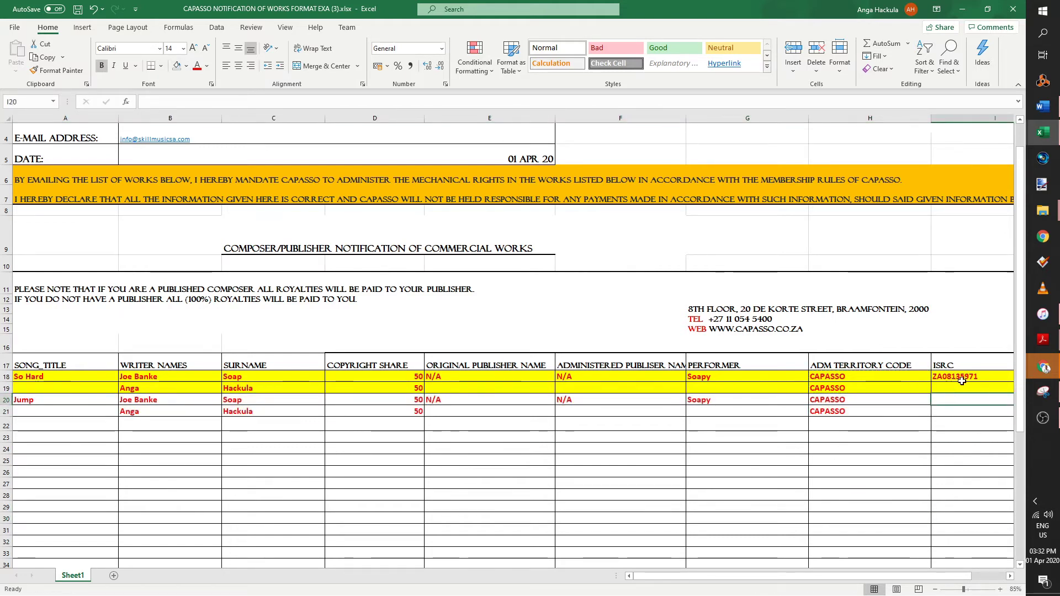
click(961, 380)
key(ctrl+c)
click(960, 401)
key(ctrl+v)
scroll(972, 400, right, 3)
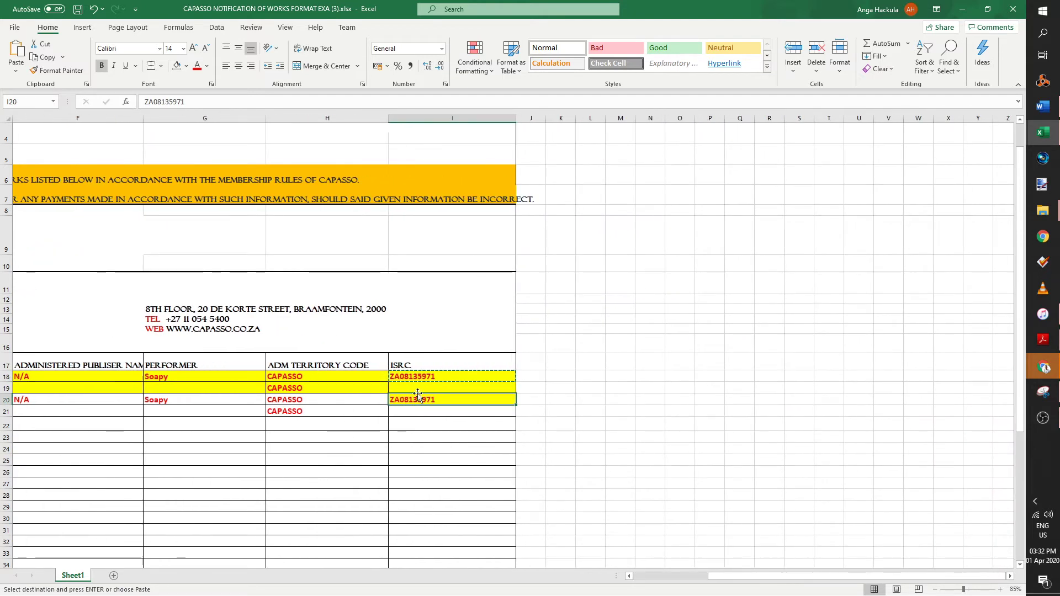
double_click(439, 399)
key(BackSpace)
text(2)
key(Return)
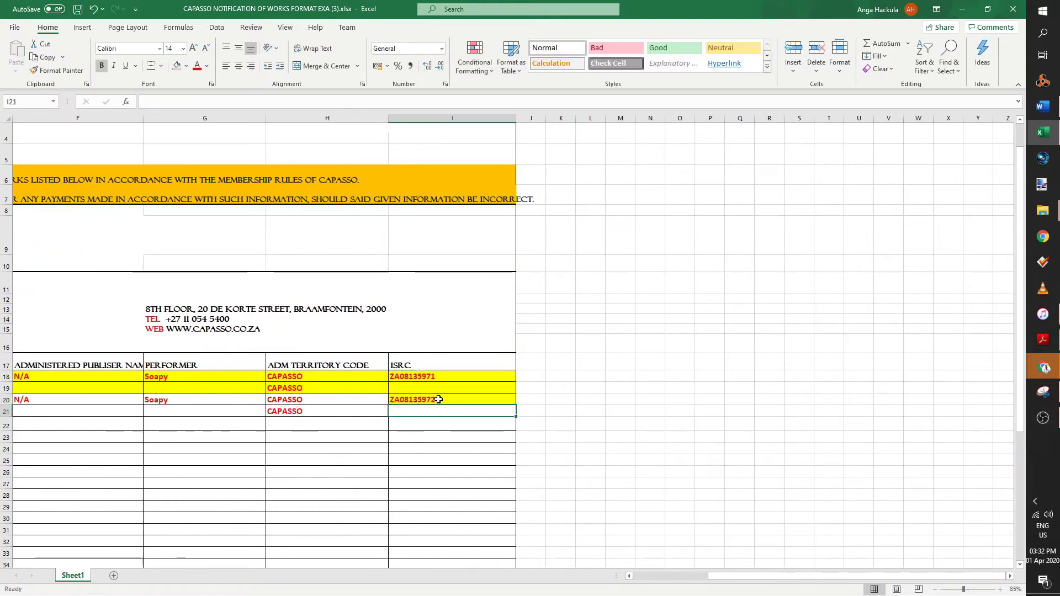
drag(773, 576, 585, 554)
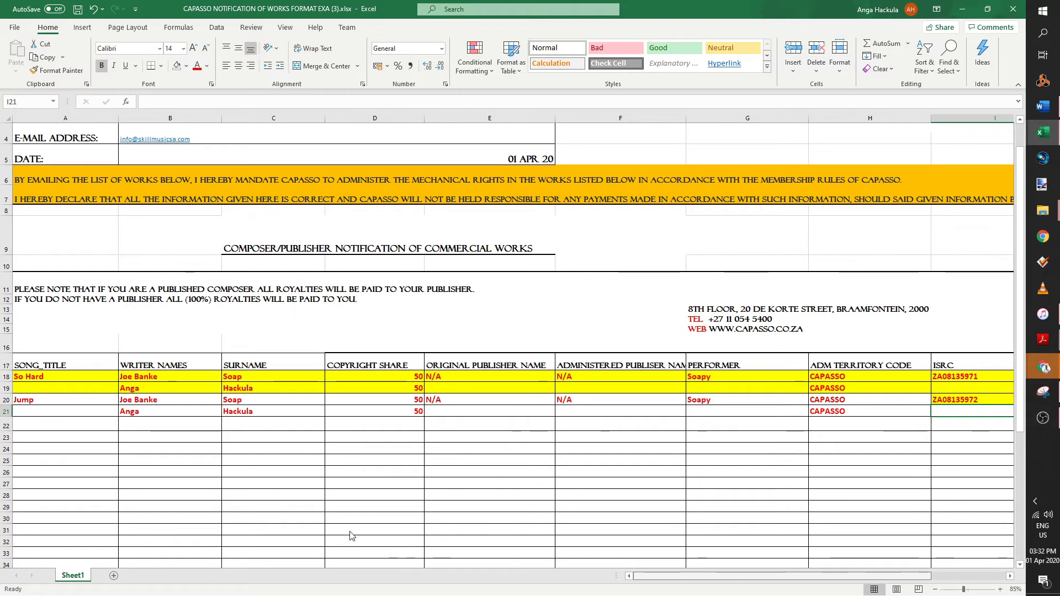
drag(249, 483, 249, 472)
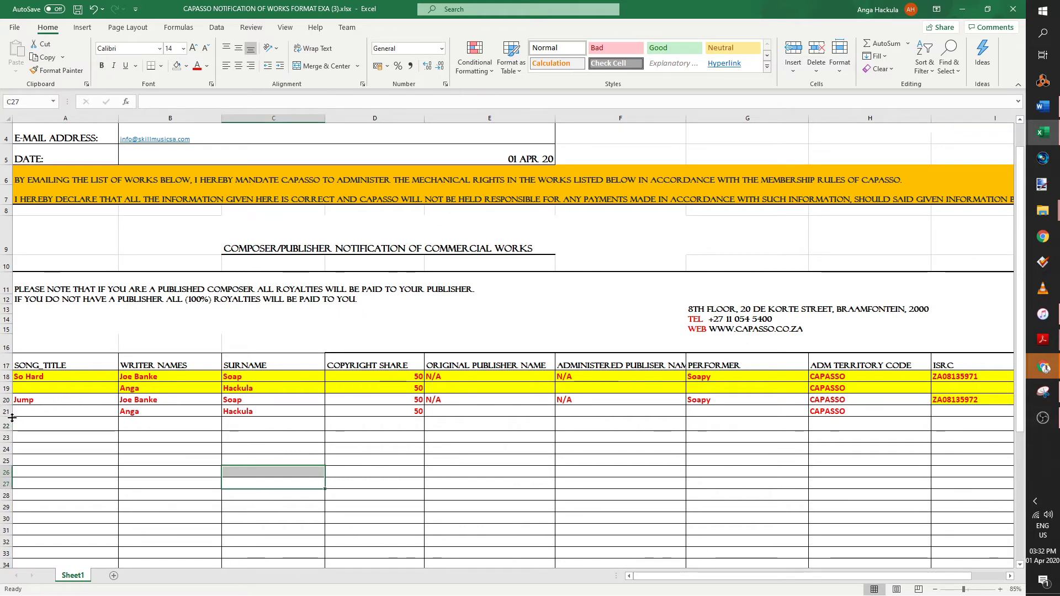
drag(24, 409, 276, 388)
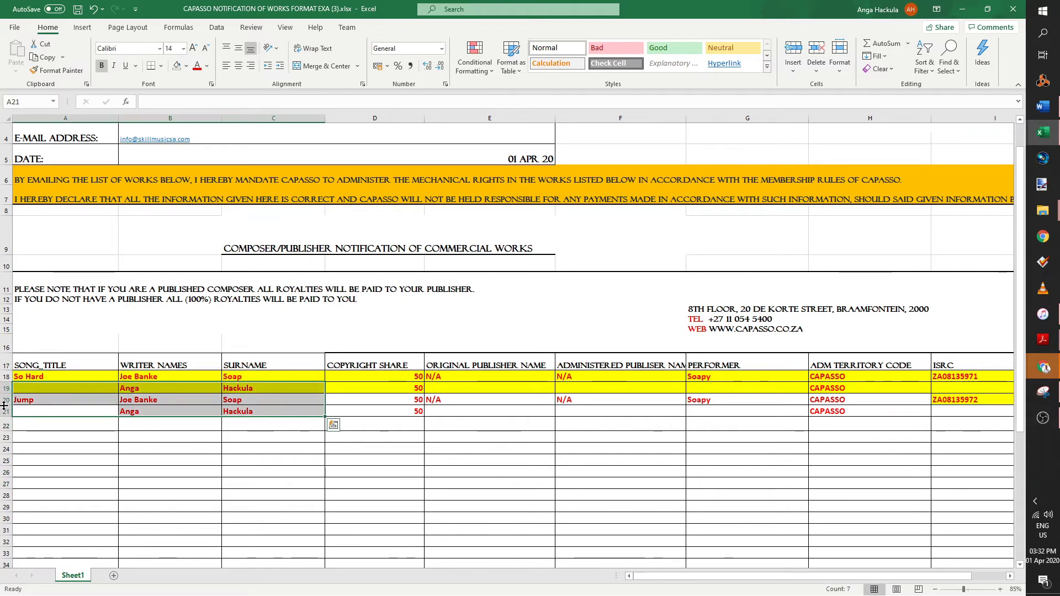
click(55, 432)
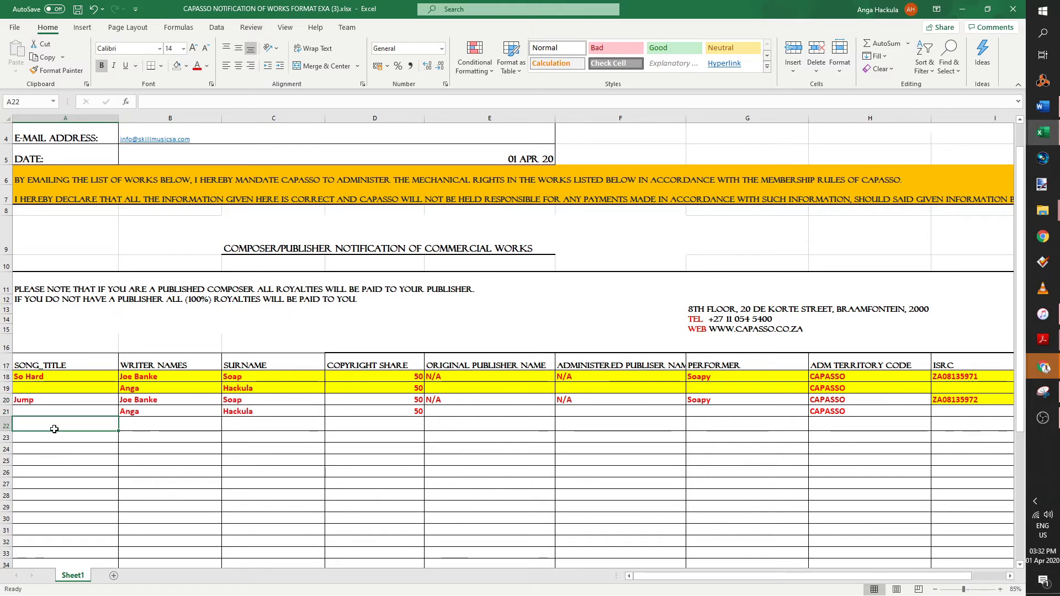
- Enter Hope in A22 and paste Jump's writer rows from B20:I21 into rows 22–23
text(Hope)
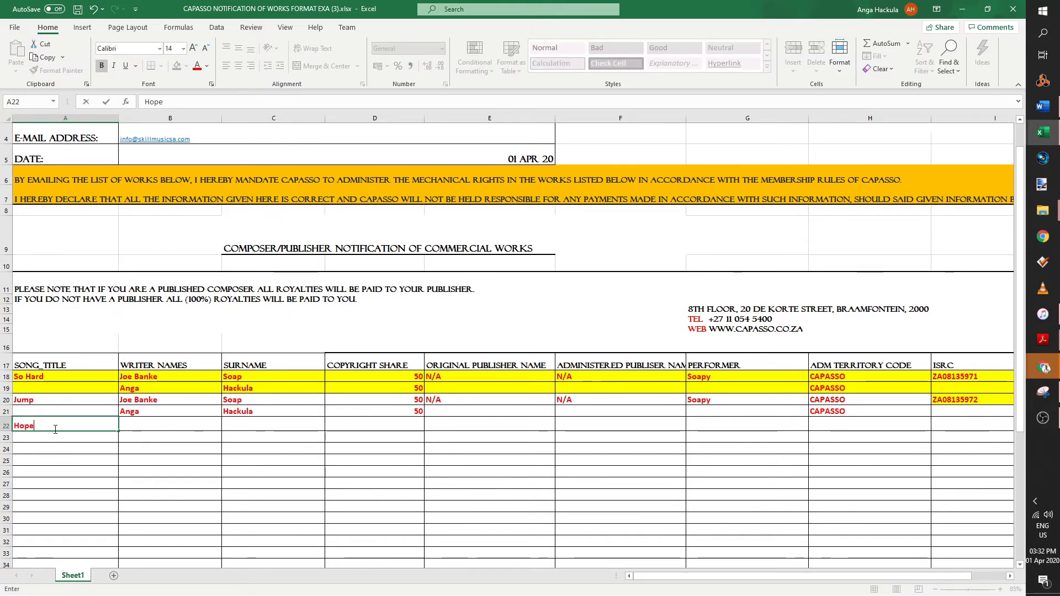
key(Tab)
drag(152, 412, 894, 399)
key(ctrl+c)
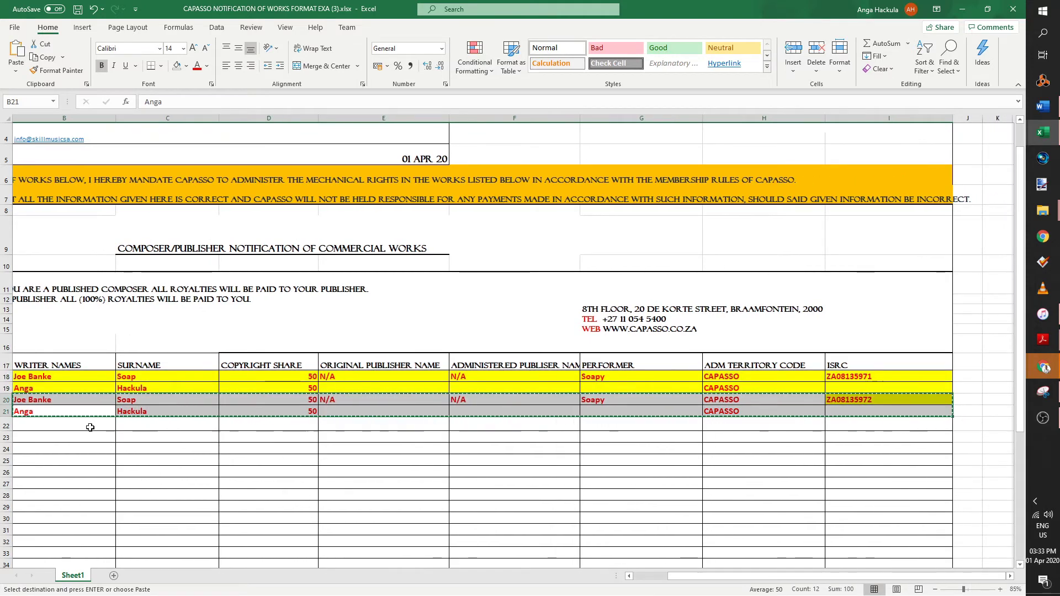
click(99, 425)
key(ctrl+v)
- Change Hope's ISRC in I22 to ZA081359732
click(871, 425)
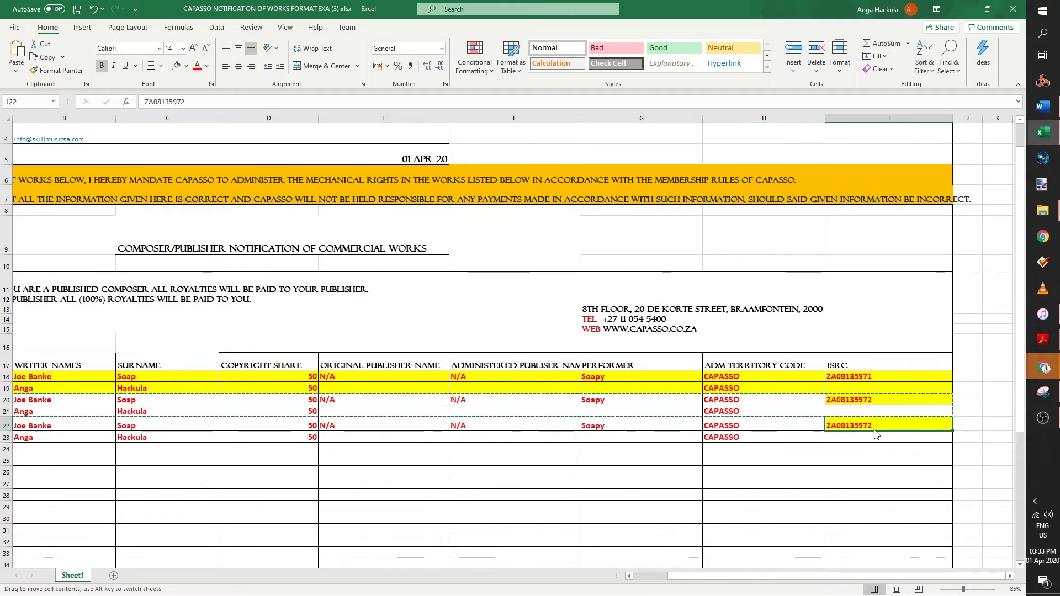
double_click(872, 424)
text(32)
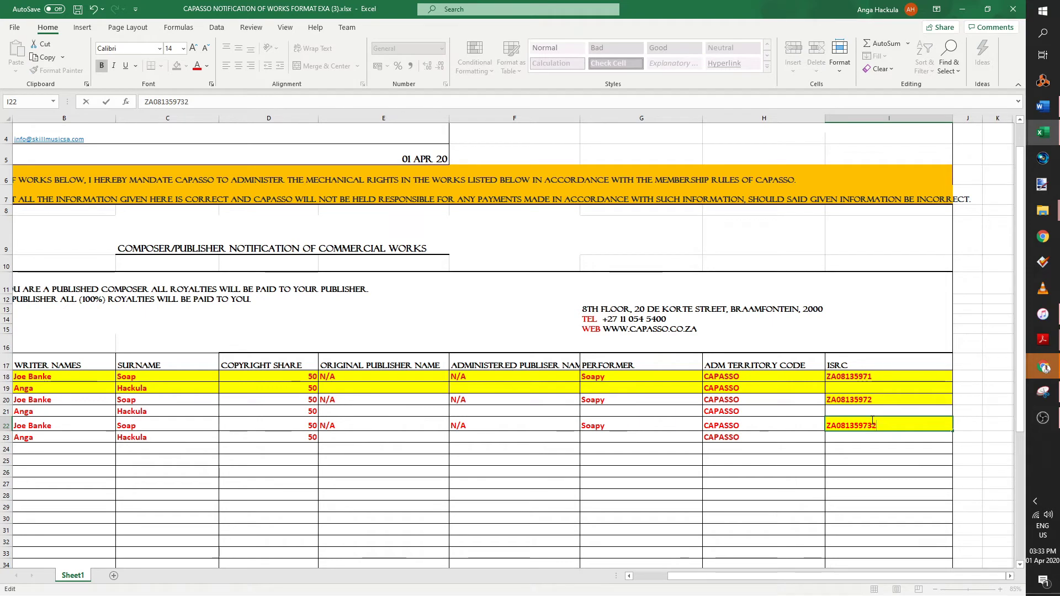
click(872, 448)
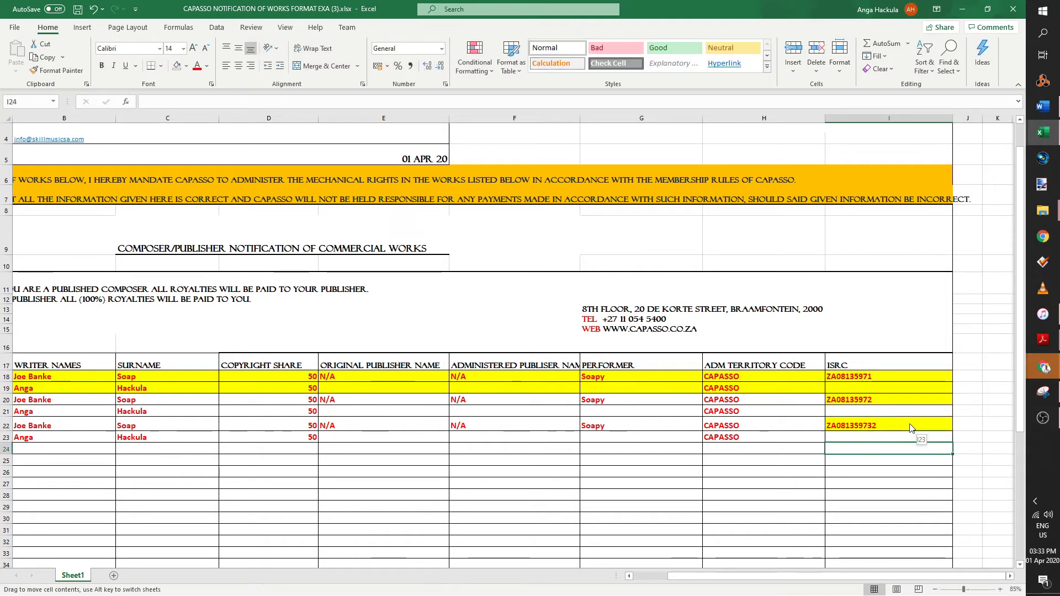
- Check the new ISRC in I22 and review the finished works table
click(885, 425)
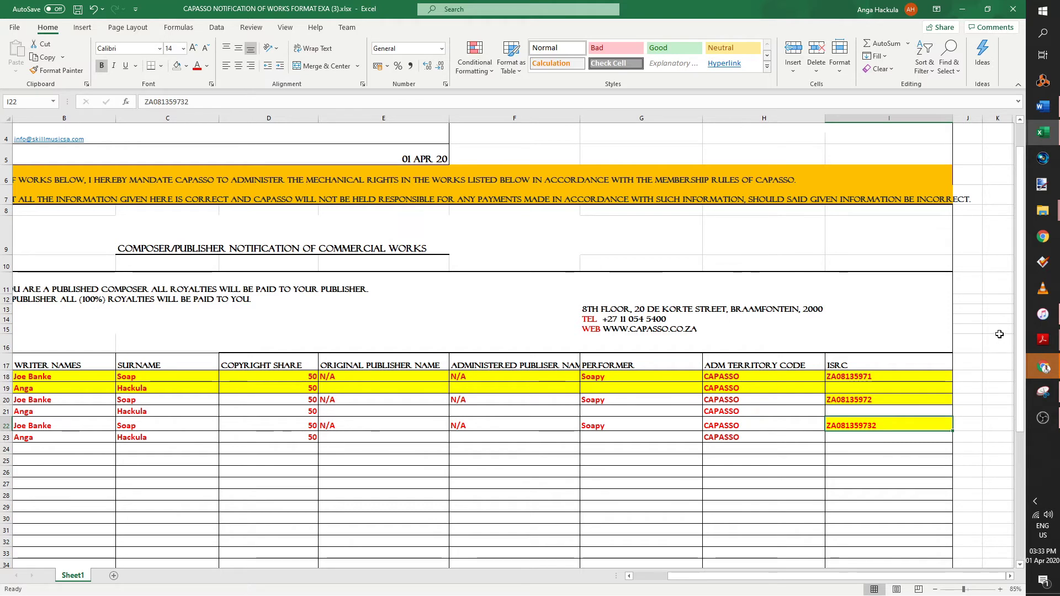
drag(934, 461, 931, 468)
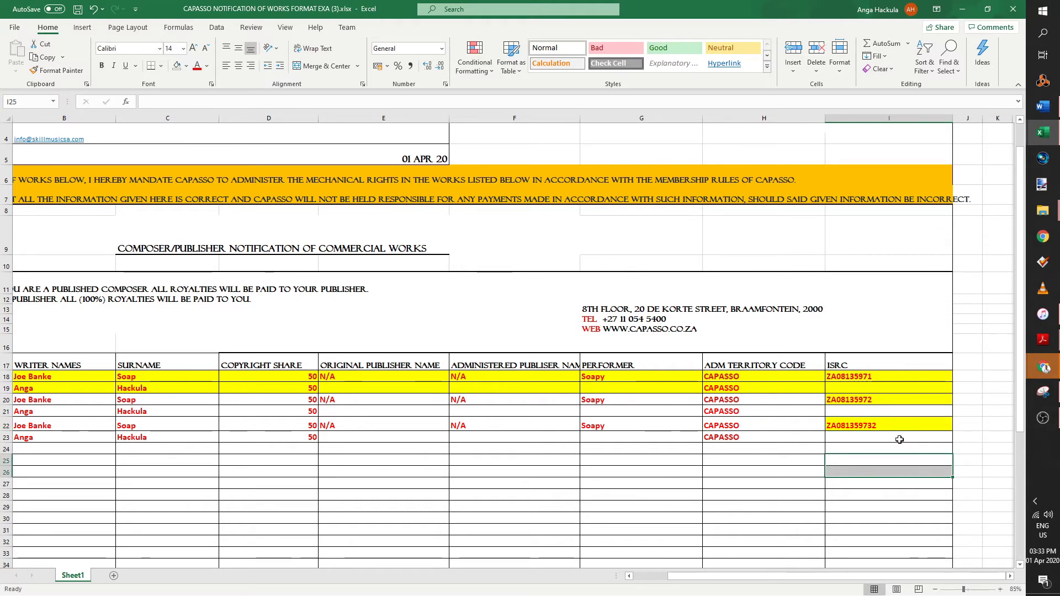
click(899, 439)
drag(900, 425, 880, 439)
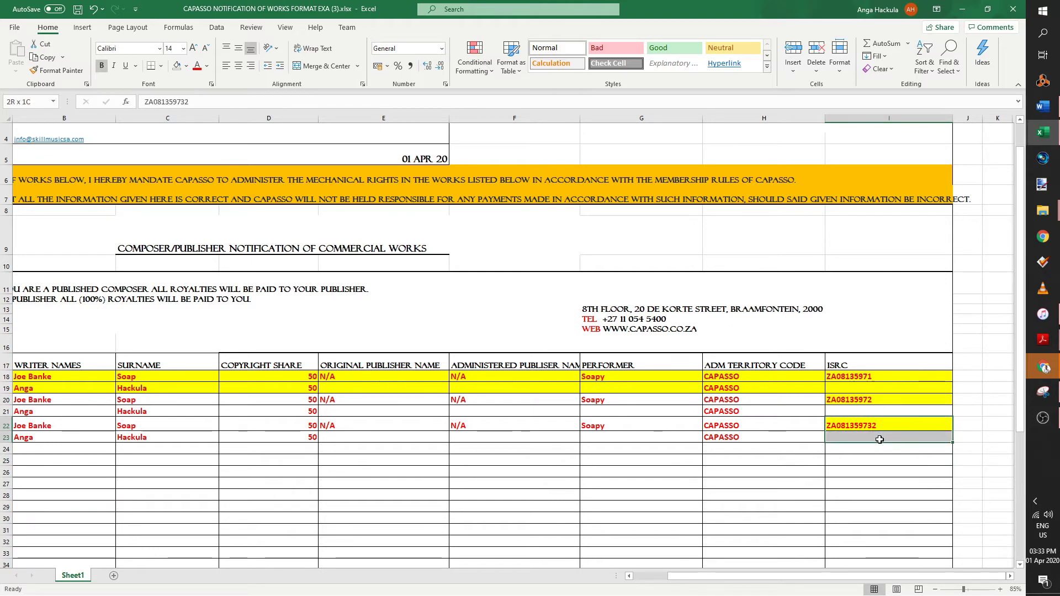
click(869, 469)
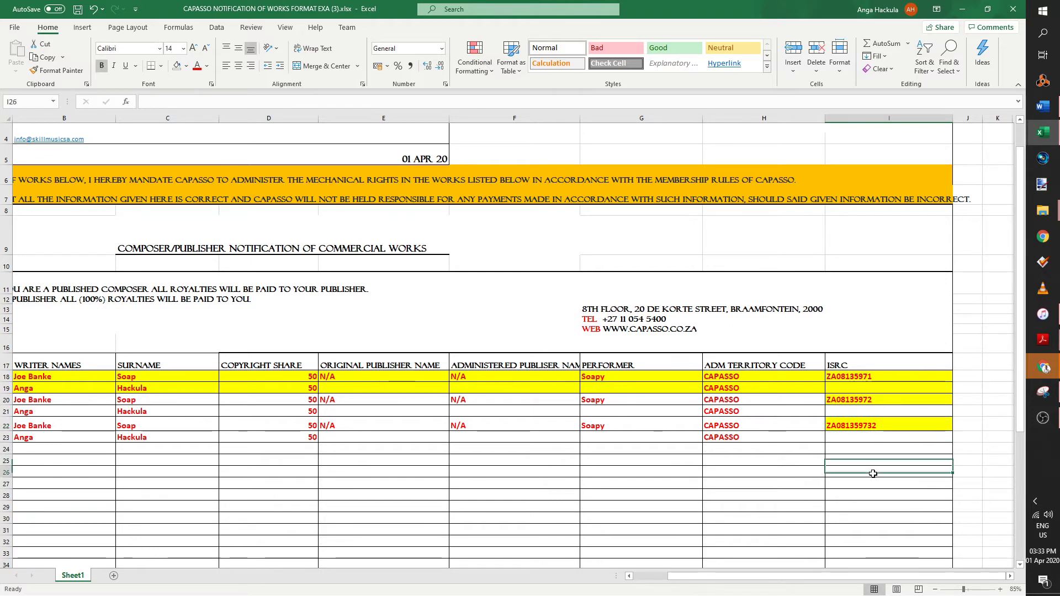
click(878, 424)
drag(826, 576, 792, 576)
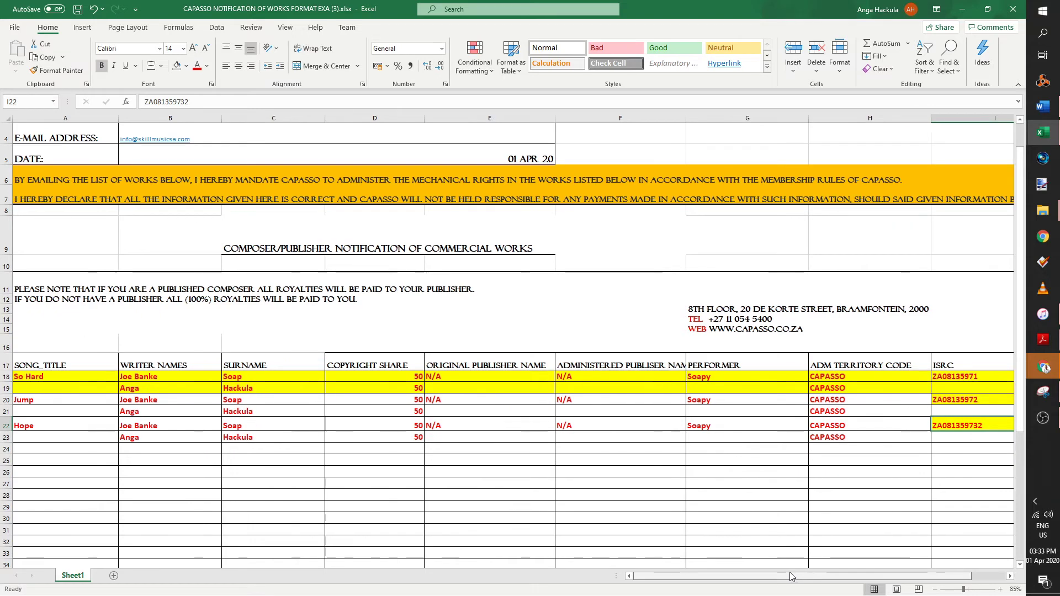
click(747, 437)
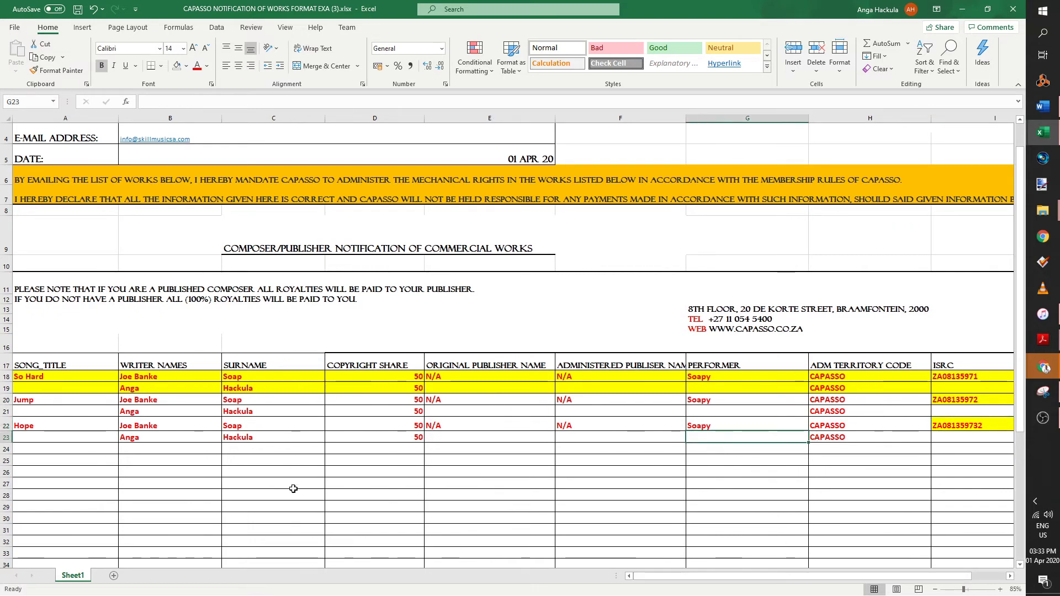
click(374, 518)
scroll(374, 513, up, 1)
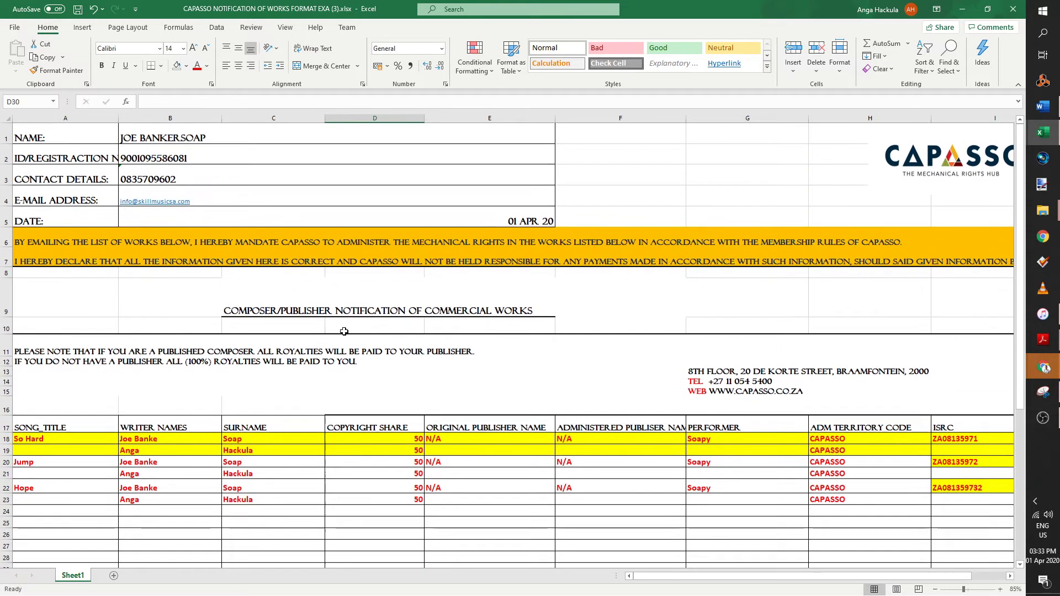
click(11, 27)
- Save a copy as Excel Workbook (*.xlsx) in the OneDrive Desktop folder
click(43, 180)
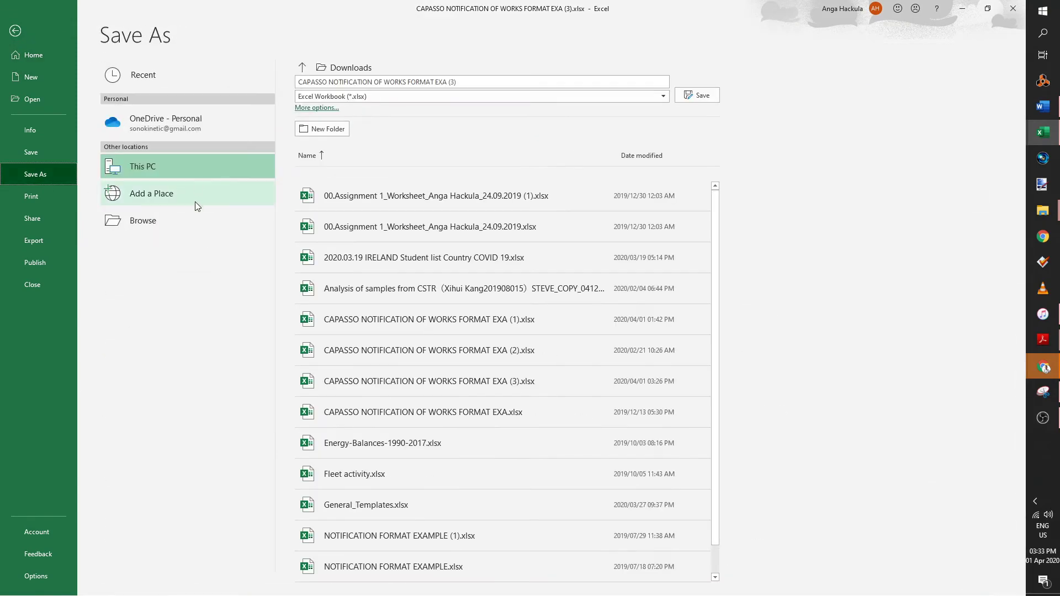
click(182, 219)
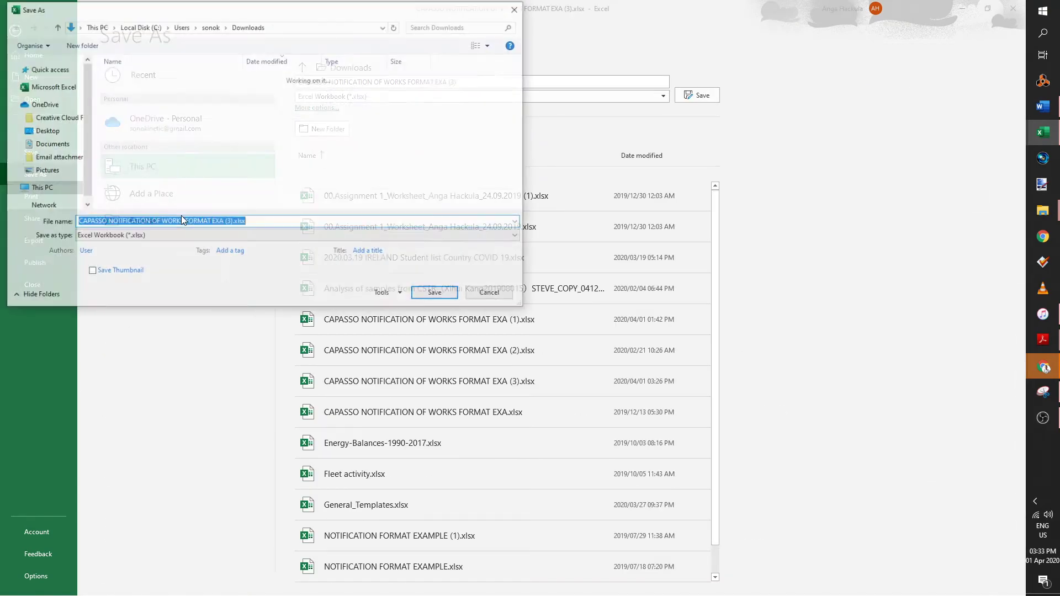
drag(88, 178, 85, 150)
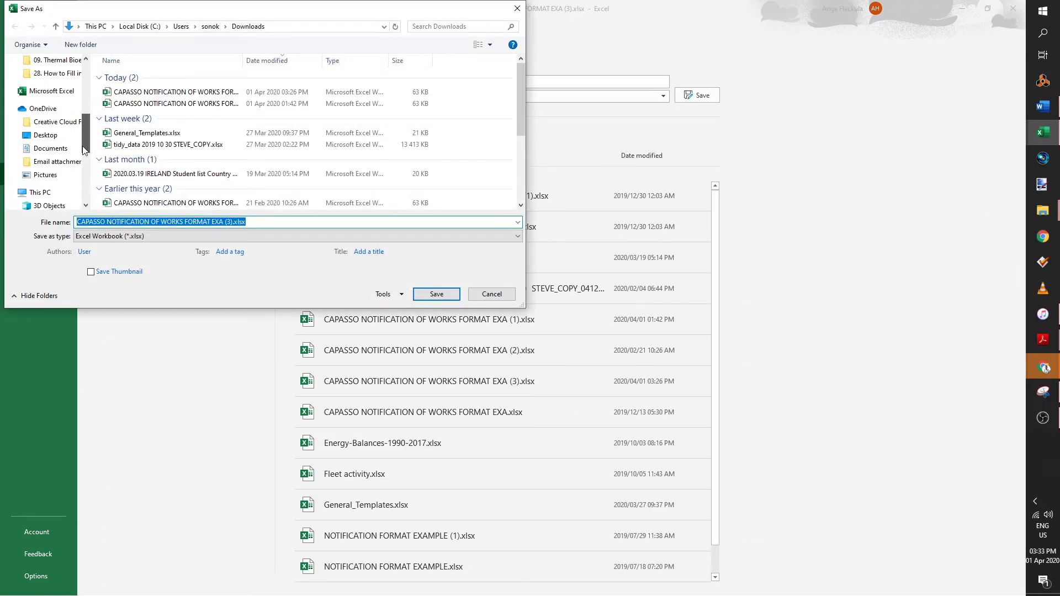
scroll(84, 150, down, 1)
click(48, 92)
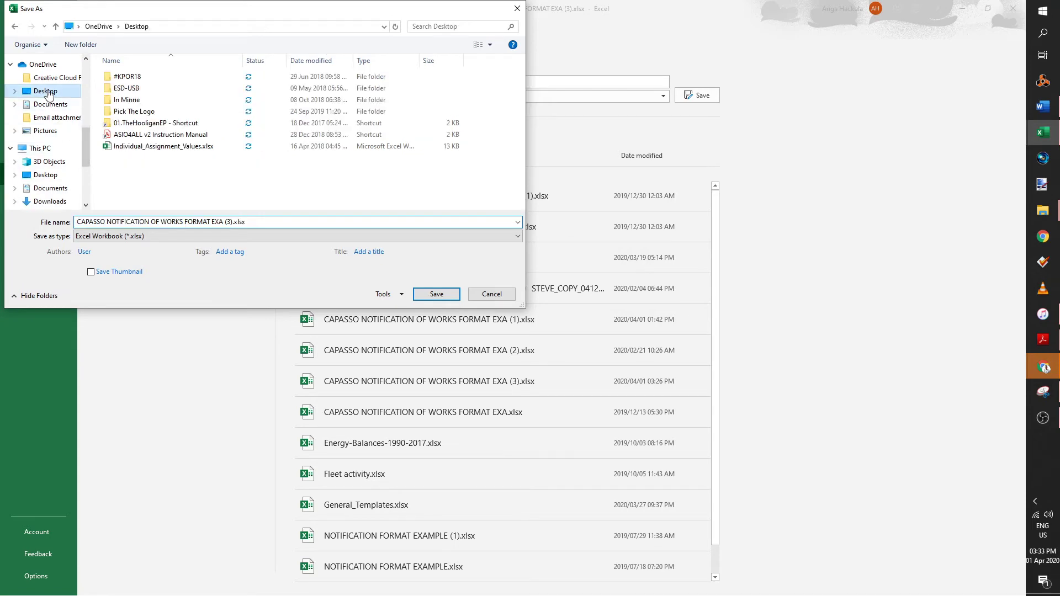
click(241, 236)
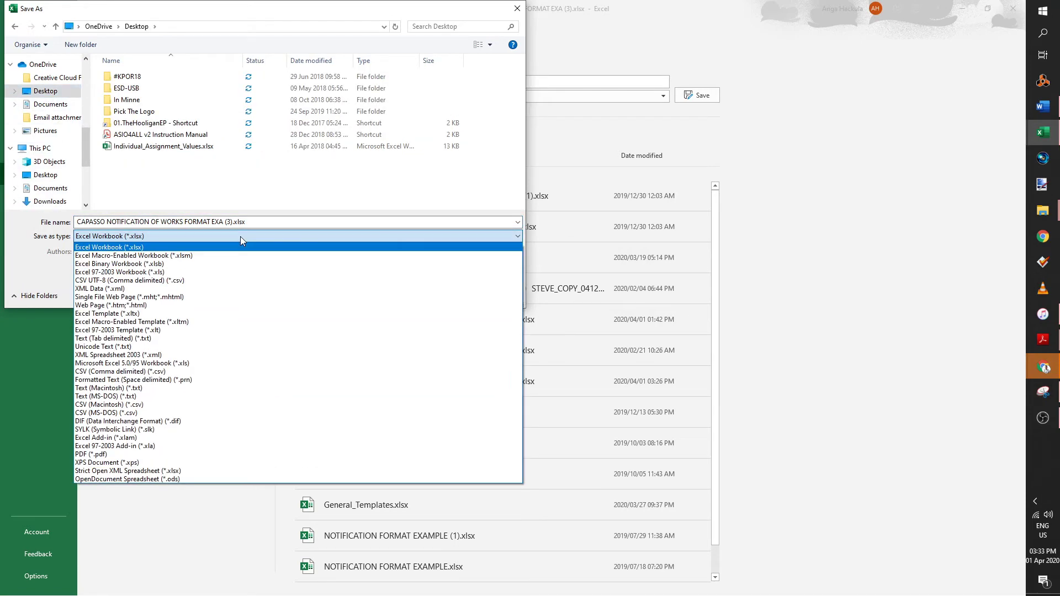
click(240, 237)
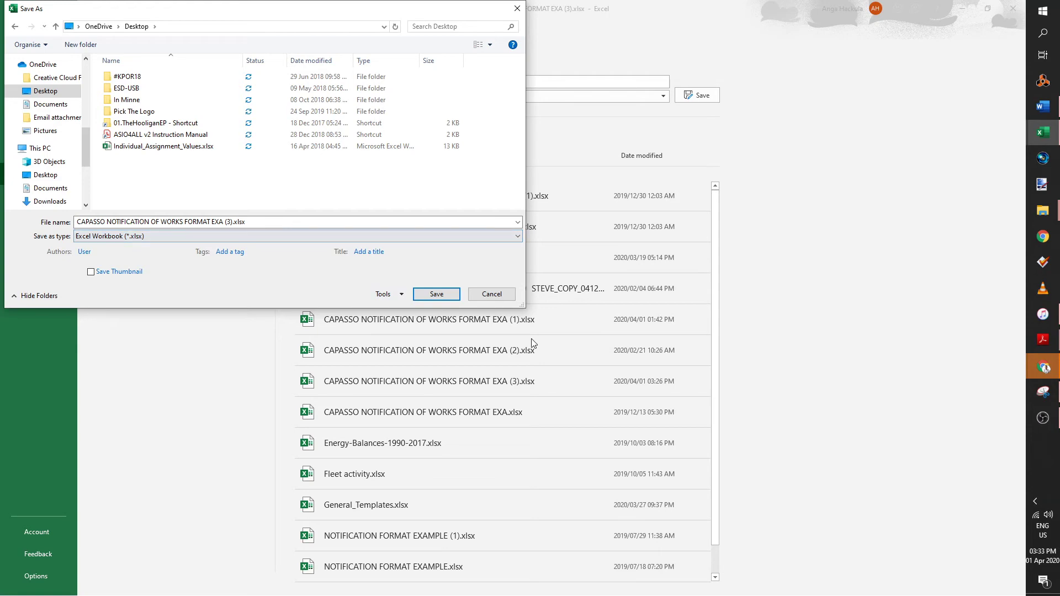
click(447, 304)
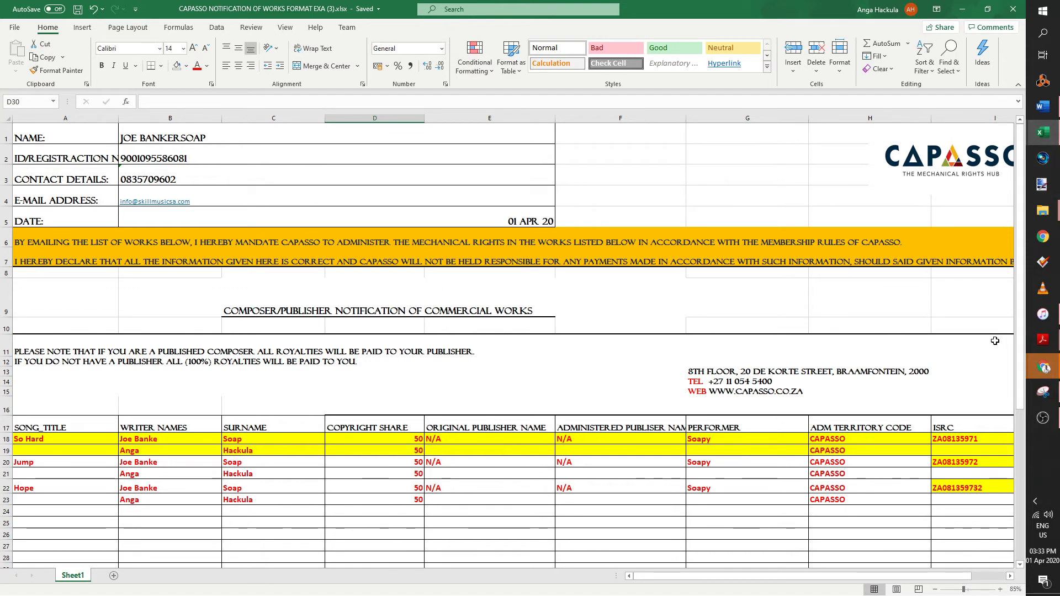
- Save the workbook as 'CAPASSO NOTIFICATION OF WORKS-J.Soap_01.04.2020.xlsx'
click(14, 27)
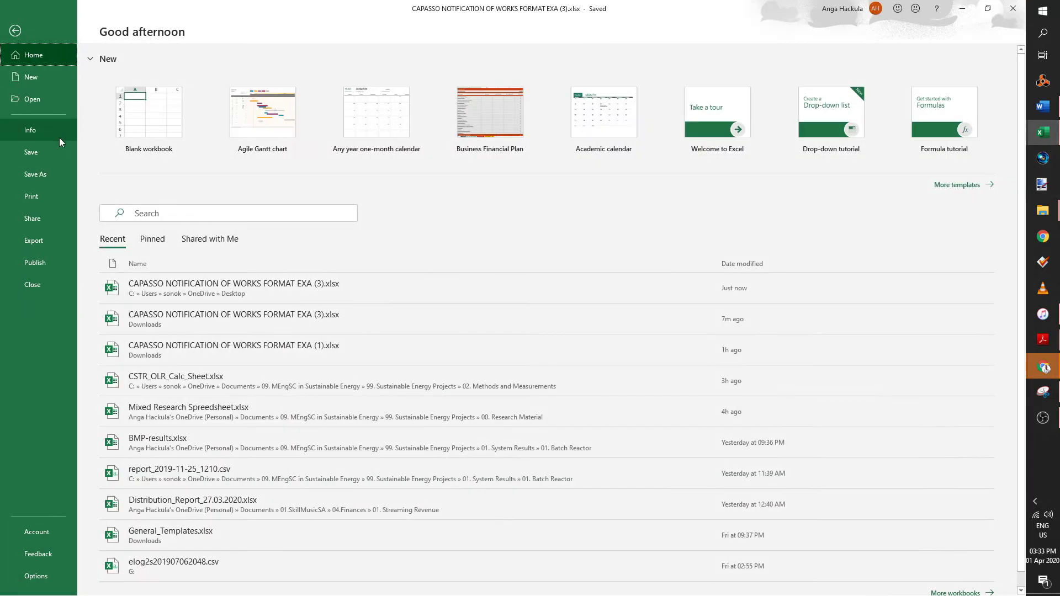
click(44, 174)
click(457, 83)
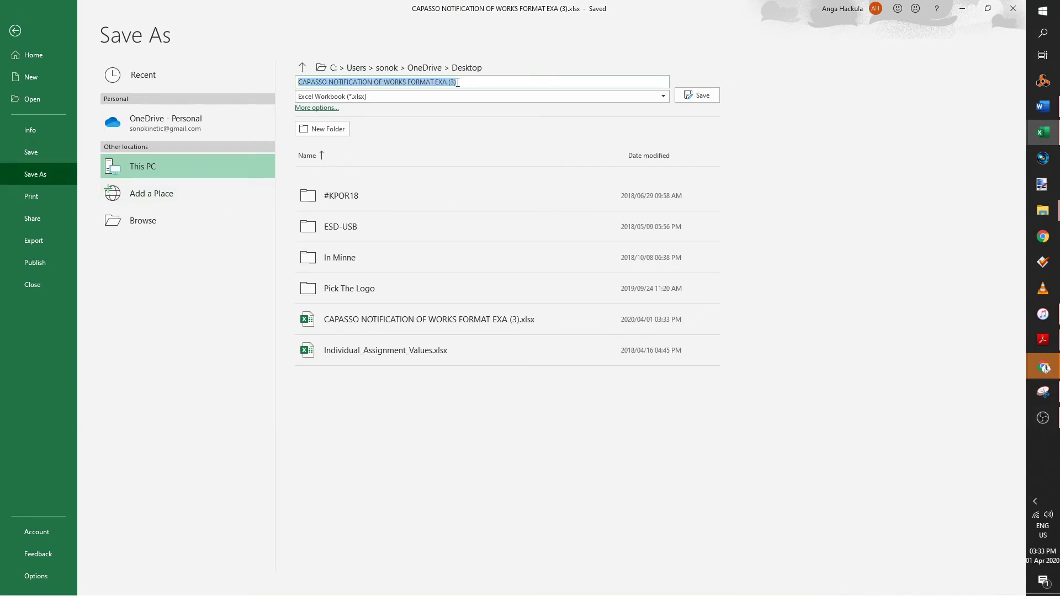
drag(457, 82, 439, 83)
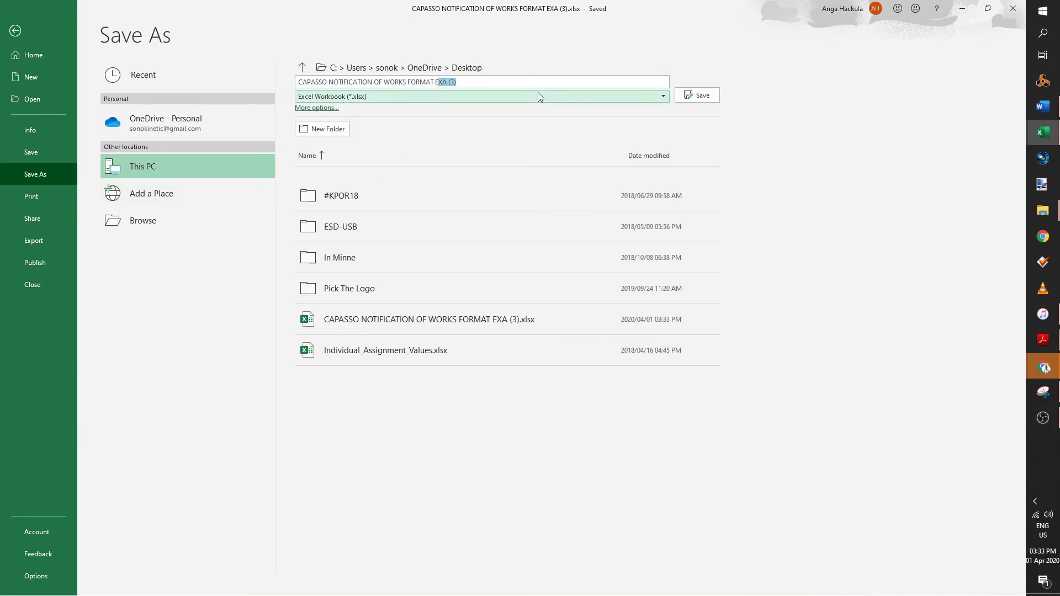
key(BackSpace)
key(BackSpace)
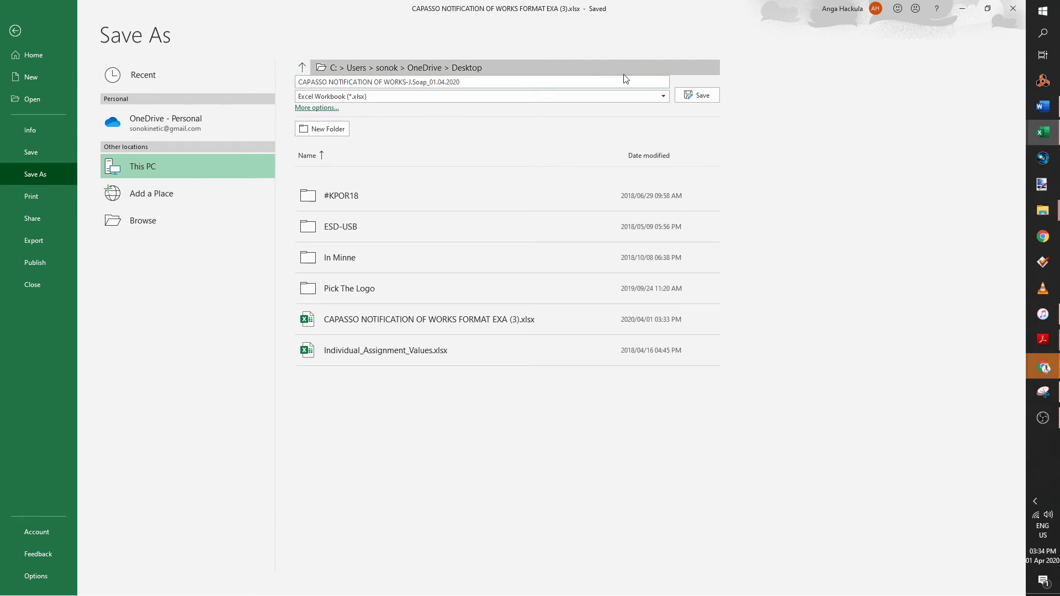
click(697, 95)
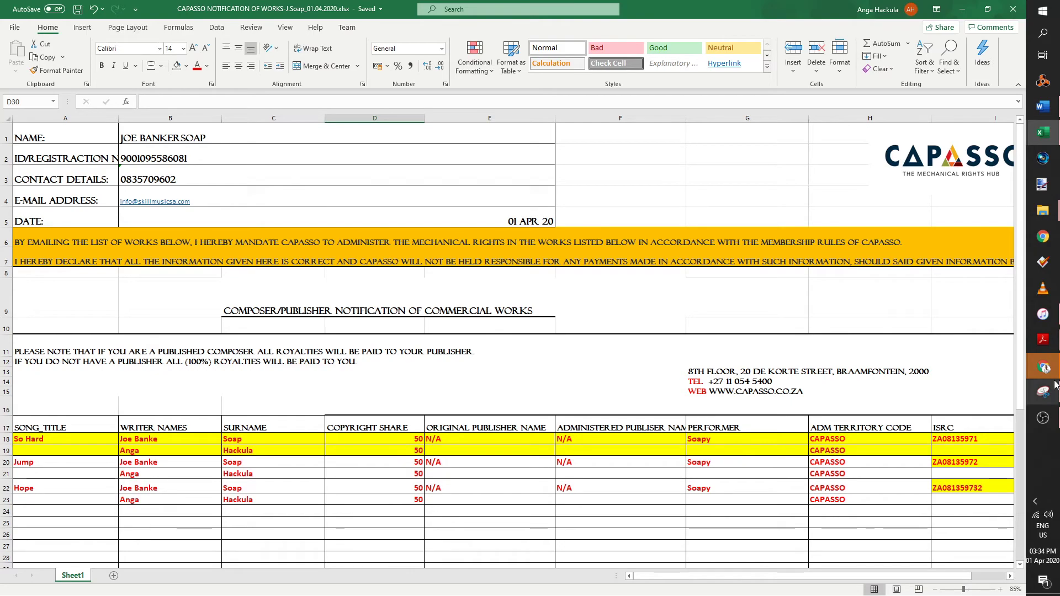
- Address the draft to Notifications Capasso and begin a 'Please…' line below the greeting
mouse_move(1028, 356)
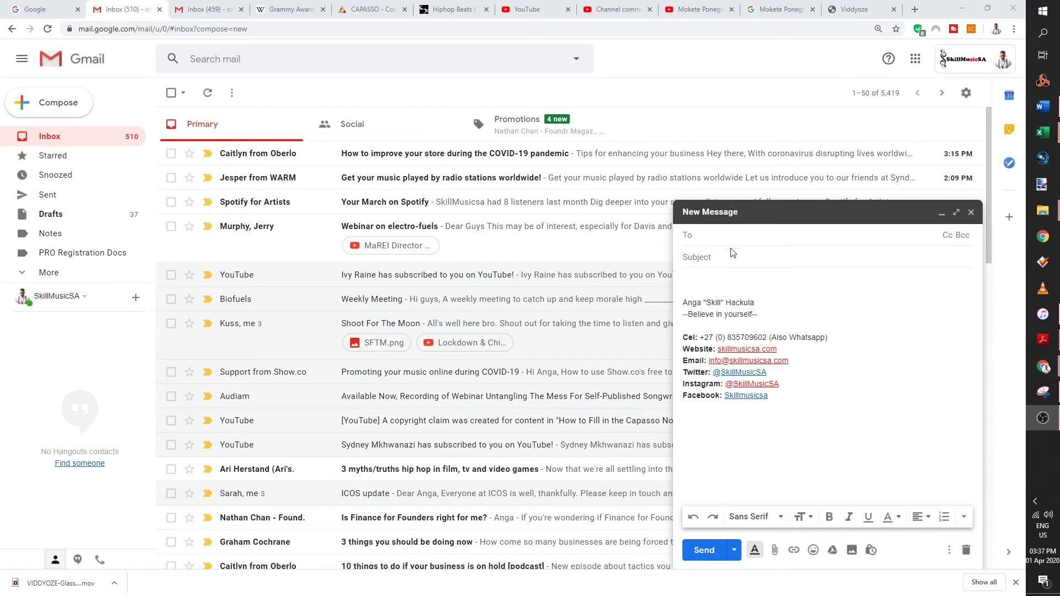
click(730, 243)
text(notific)
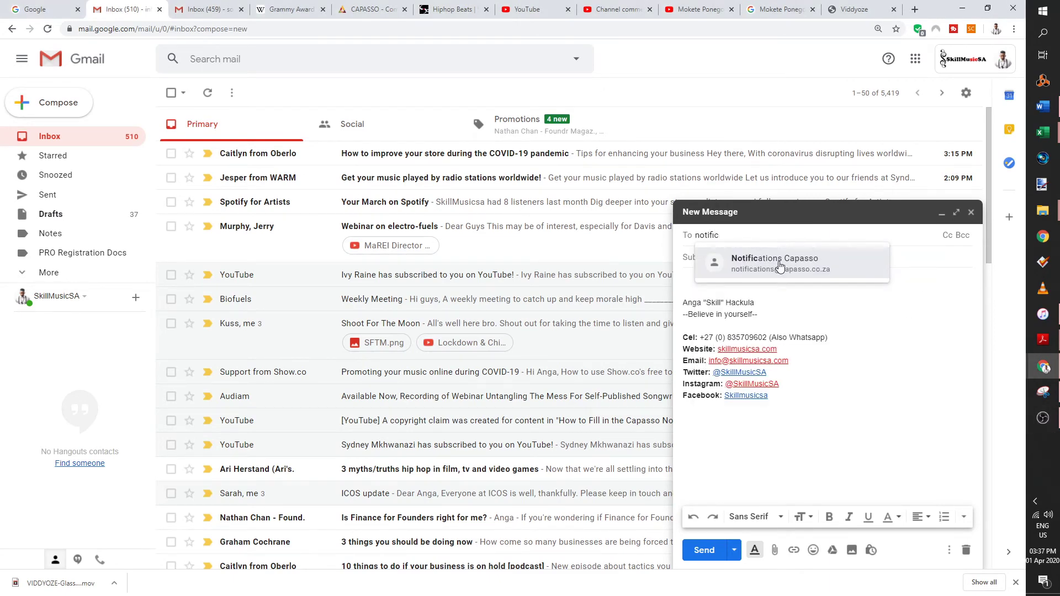
click(780, 267)
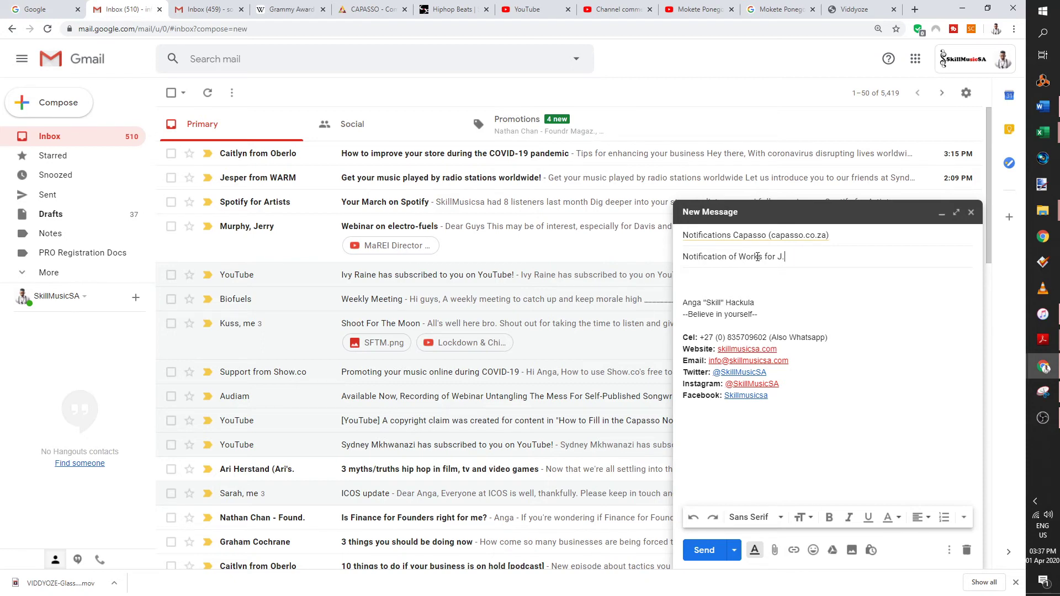
click(747, 294)
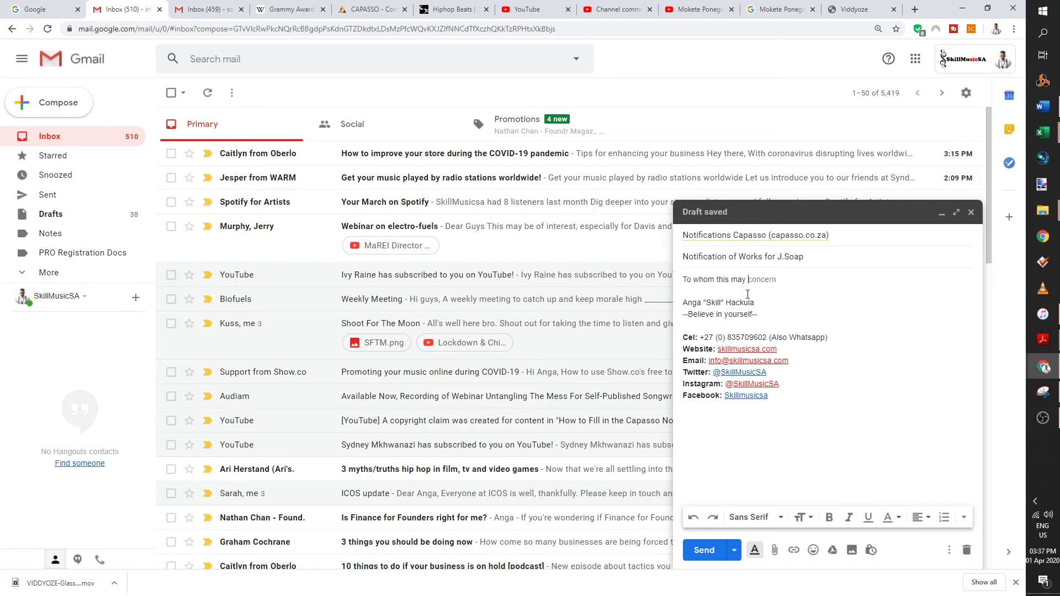
key(Return)
key(Return)
text(Please view the attached notification of works.)
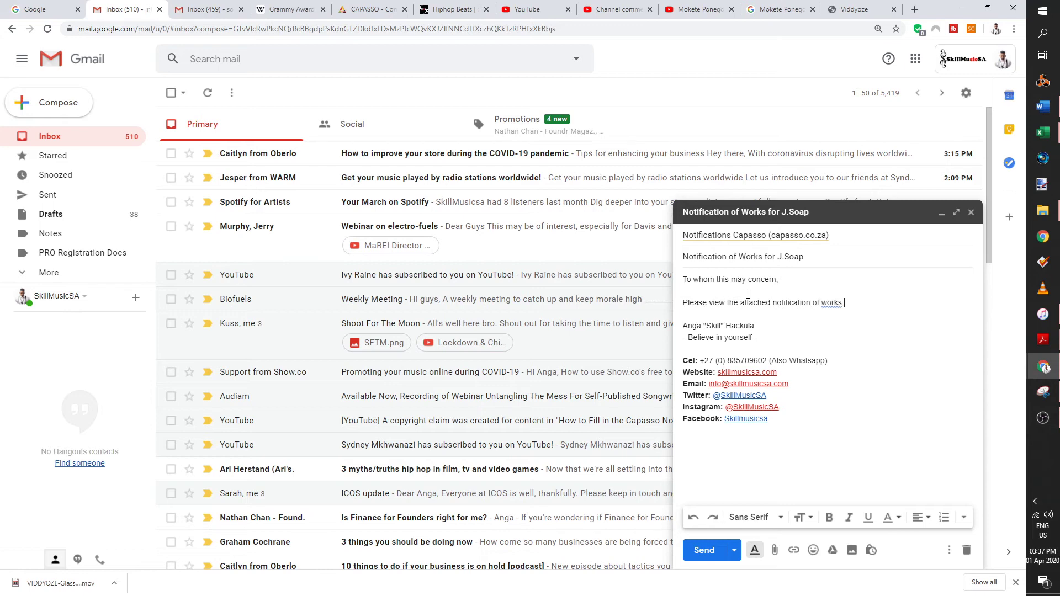
- Attach Notification of Works - J.Soap.pdf from the Desktop, remove it, then save and close the draft
click(774, 550)
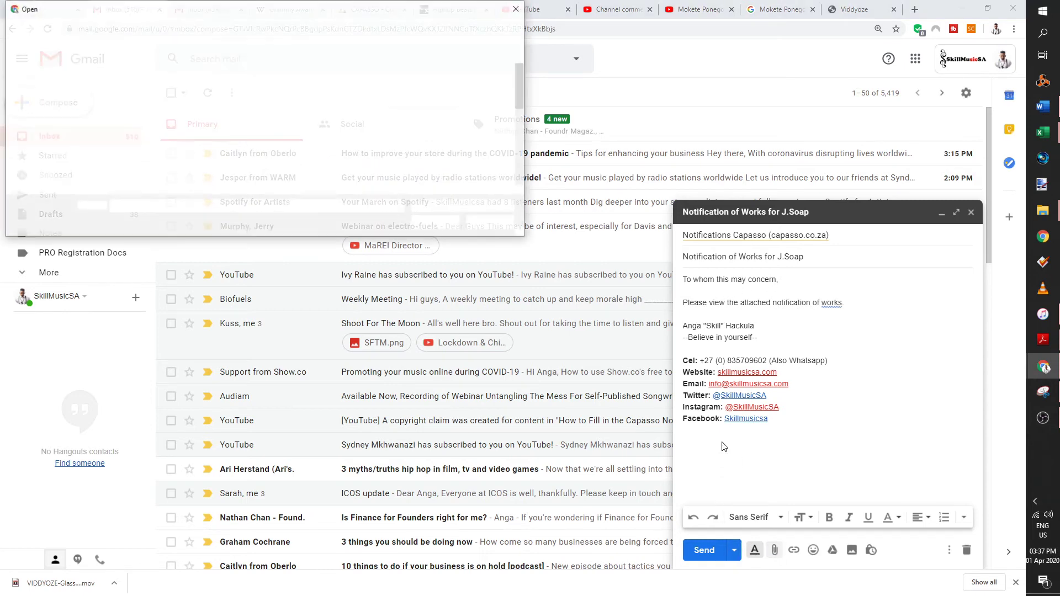
drag(138, 114, 139, 77)
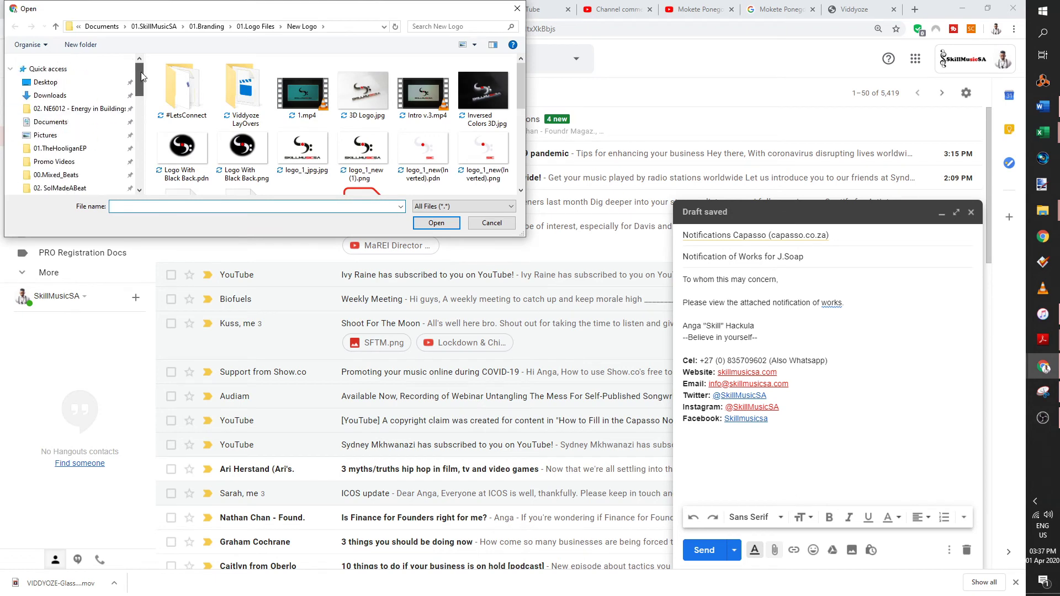
click(51, 83)
scroll(222, 144, down, 3)
scroll(223, 144, up, 1)
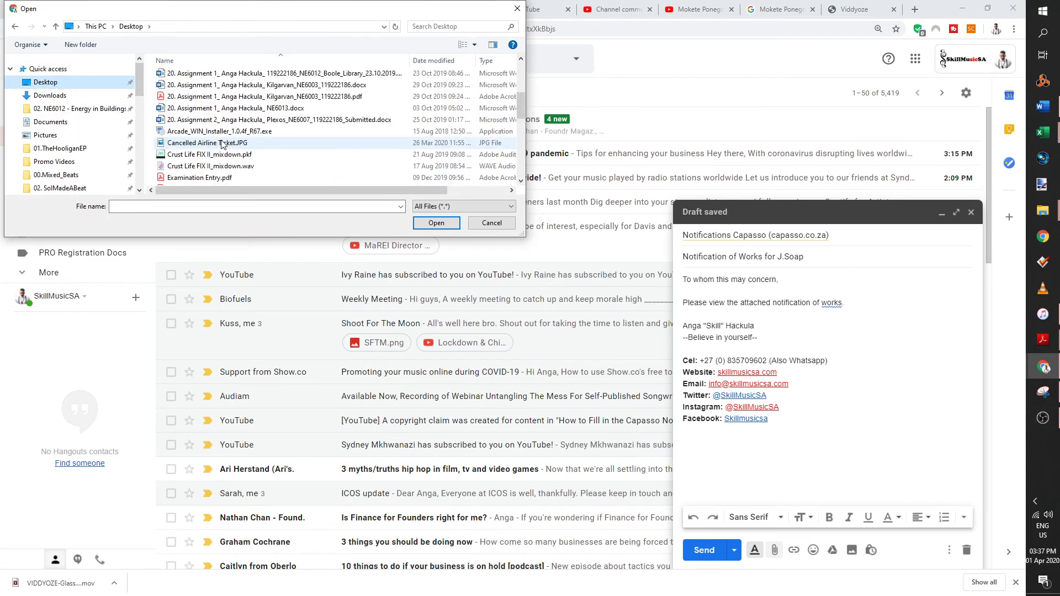
scroll(259, 149, down, 5)
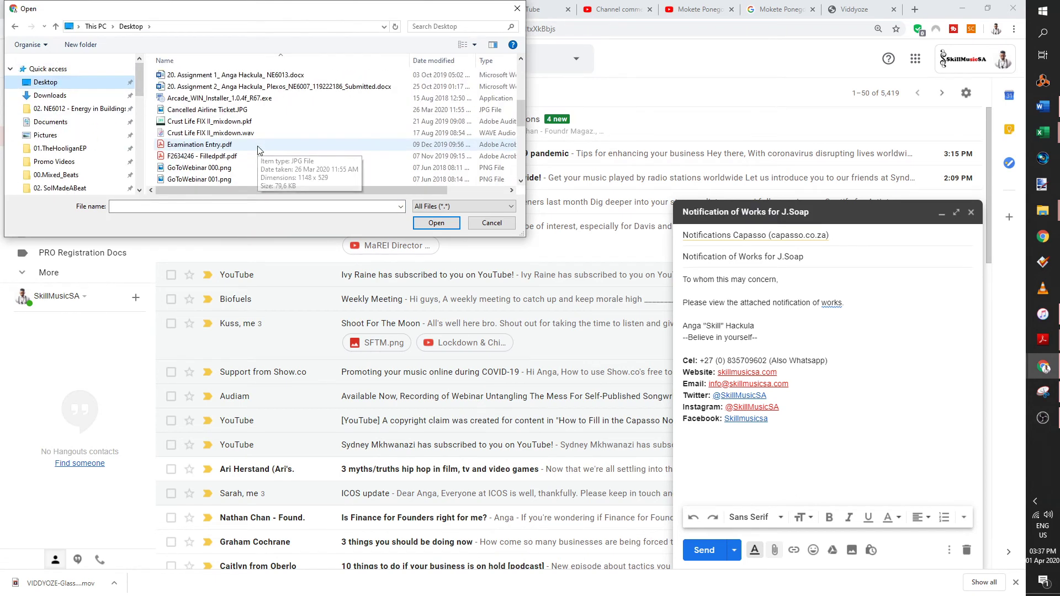
click(258, 87)
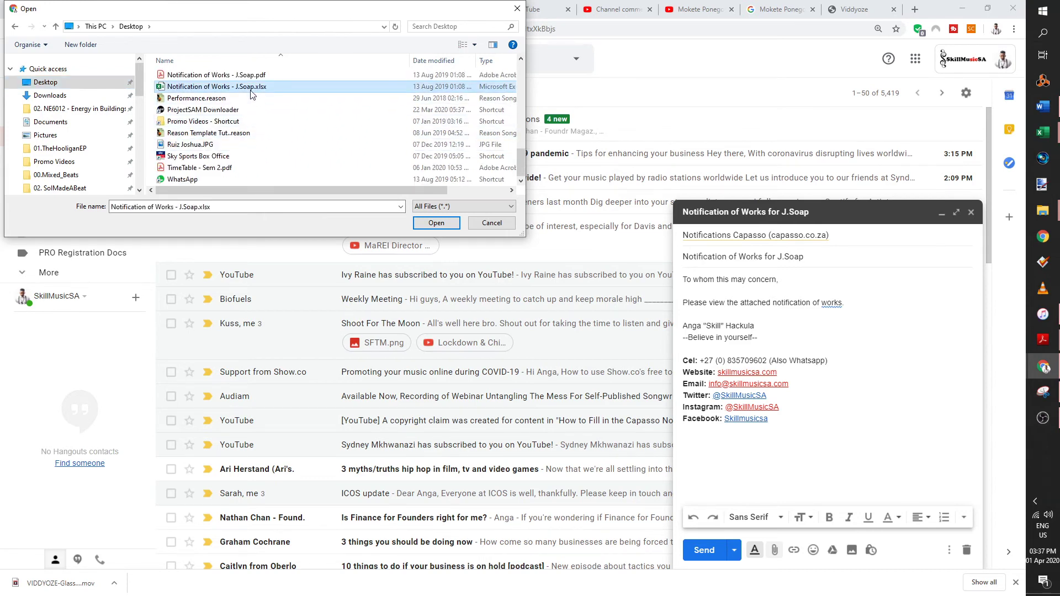
click(232, 75)
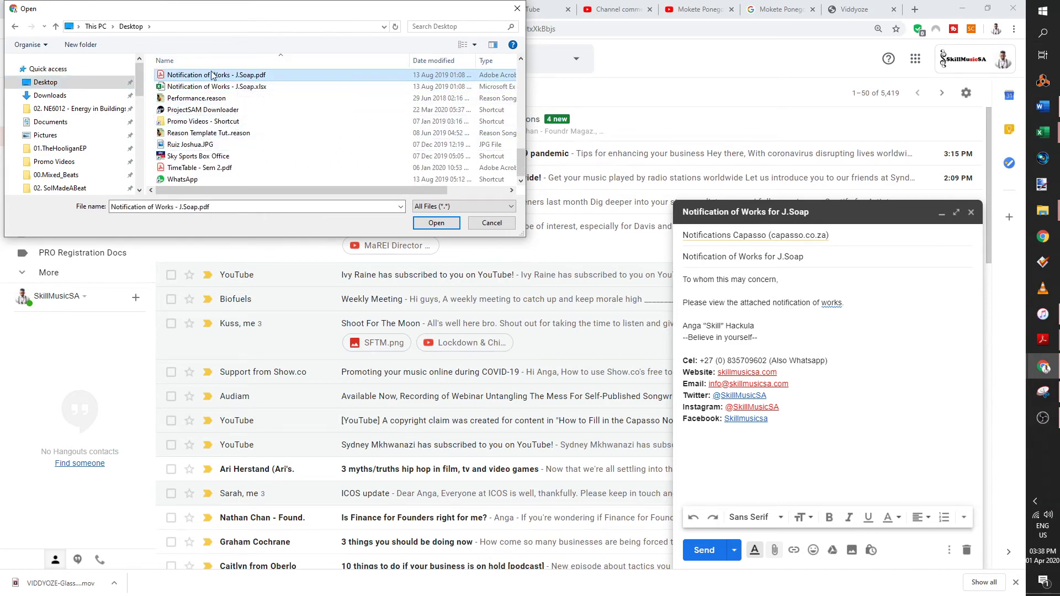
click(436, 222)
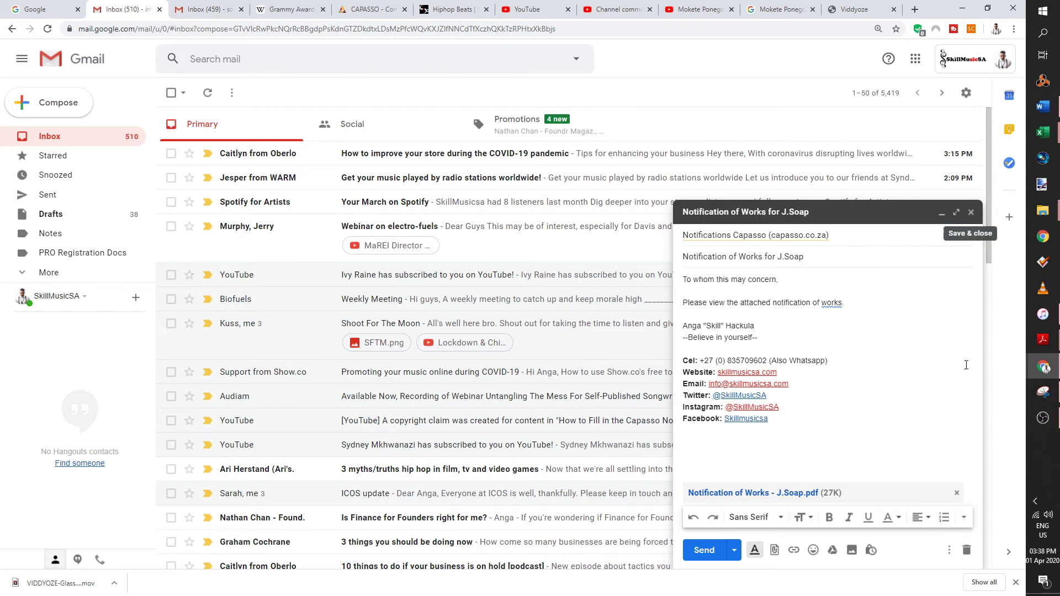
click(956, 493)
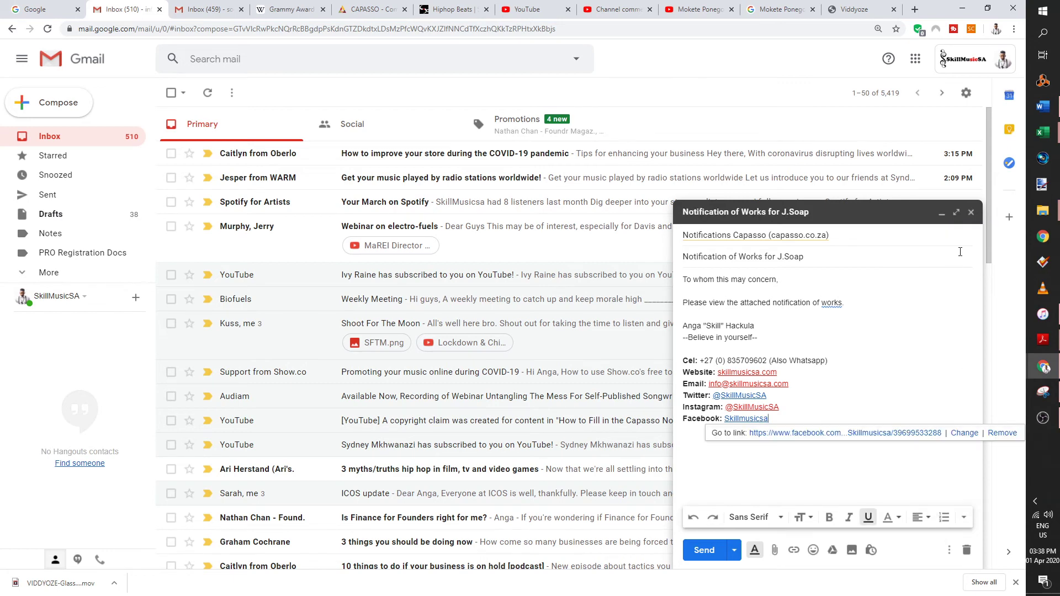
click(971, 212)
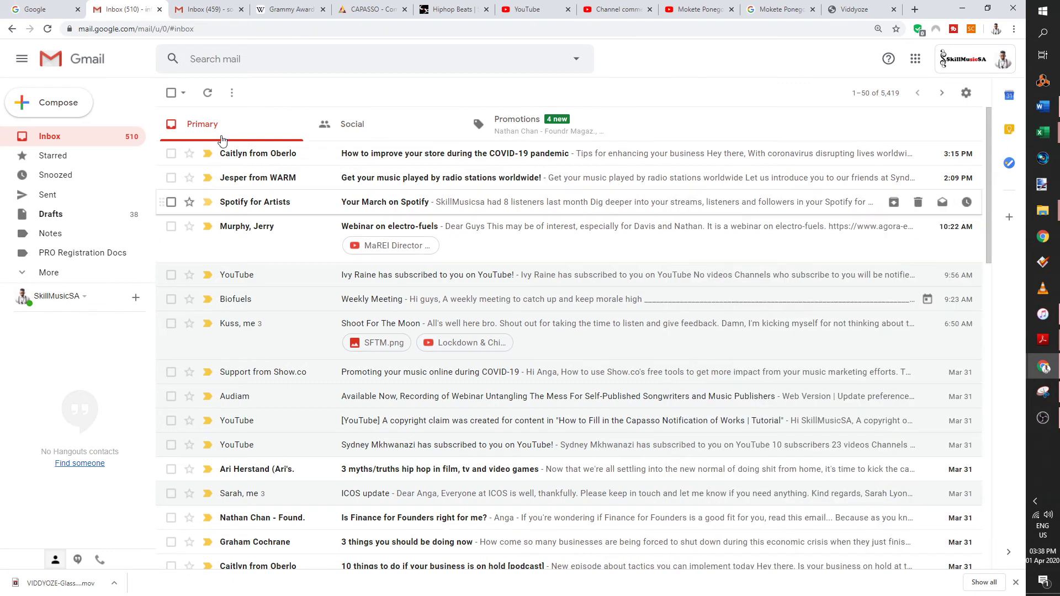
click(266, 53)
text(noti)
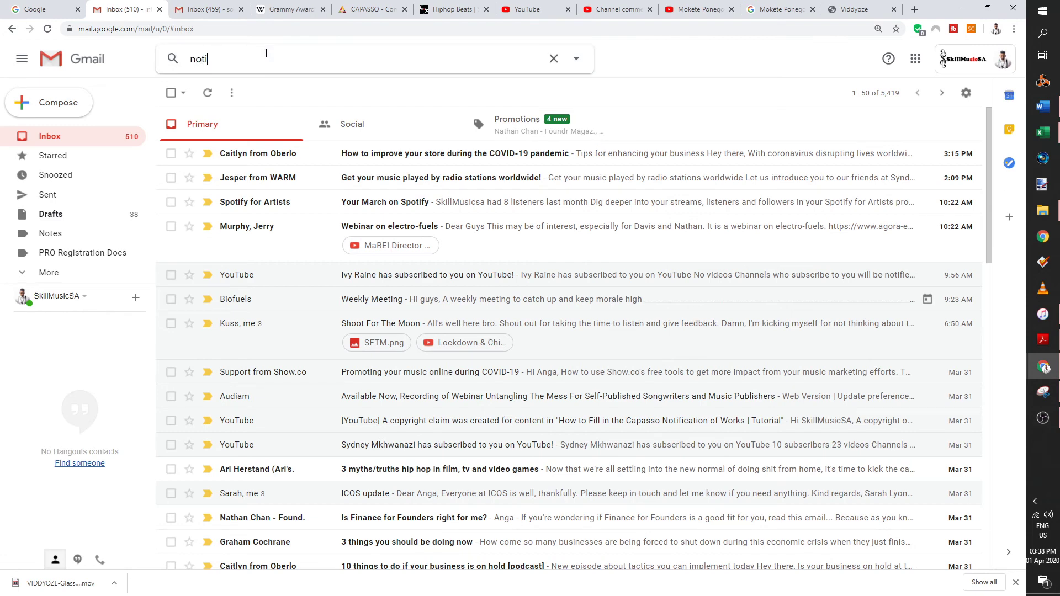
text(f)
click(260, 113)
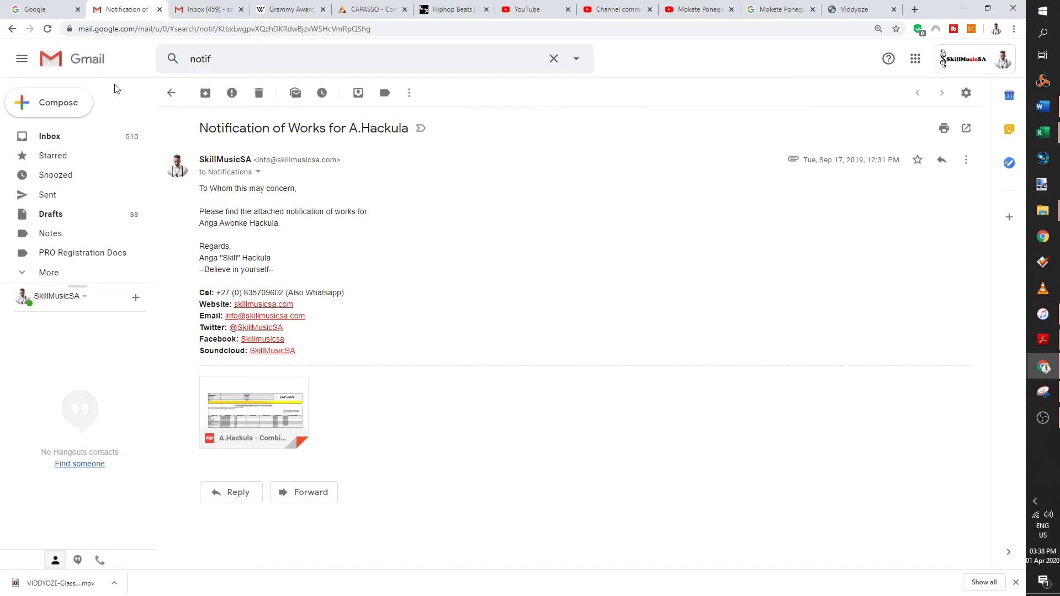
click(82, 137)
click(260, 53)
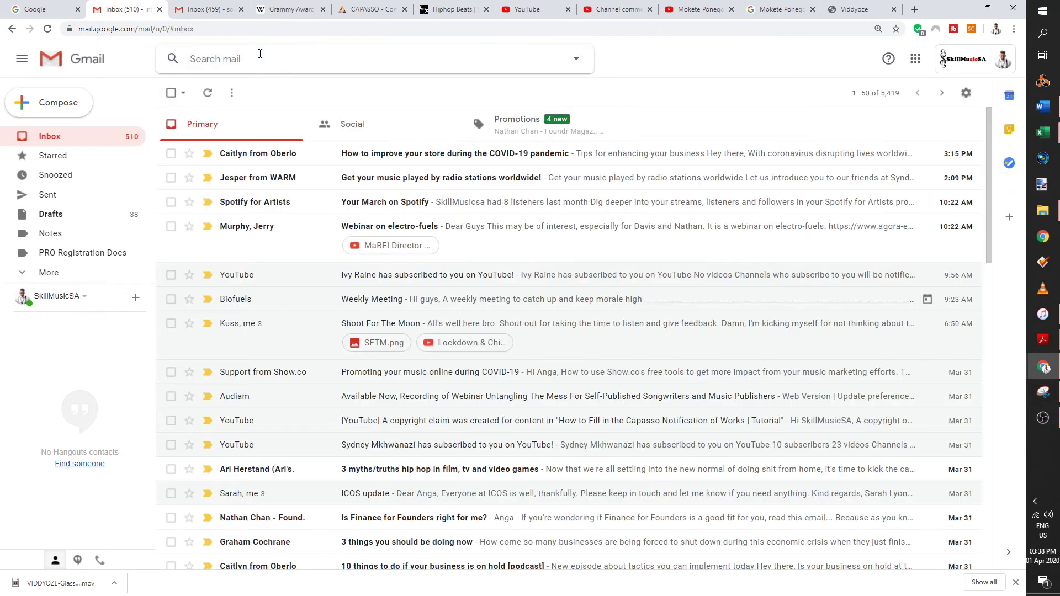
text(notif)
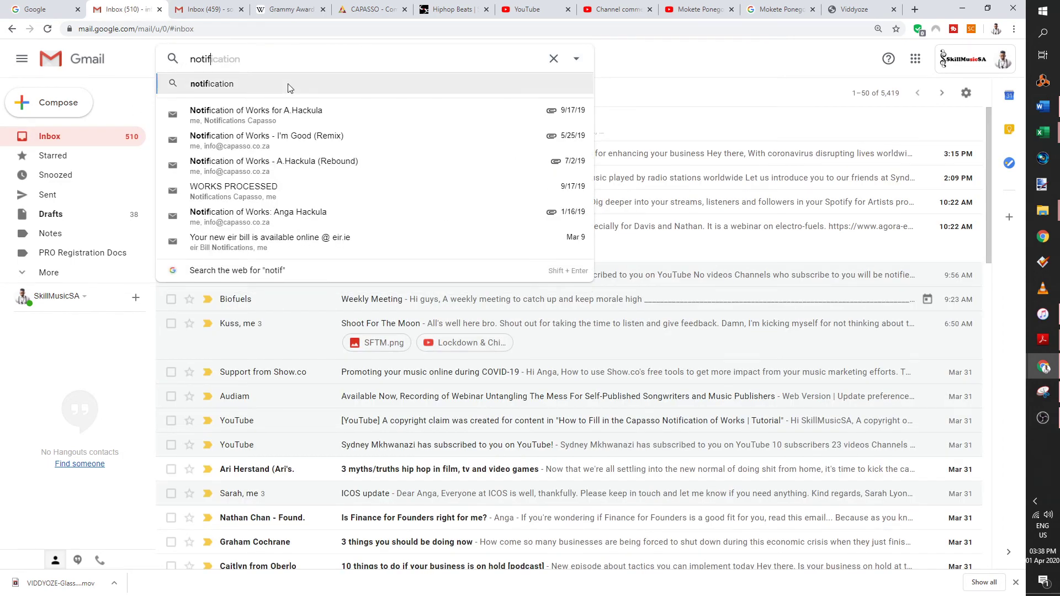
click(260, 112)
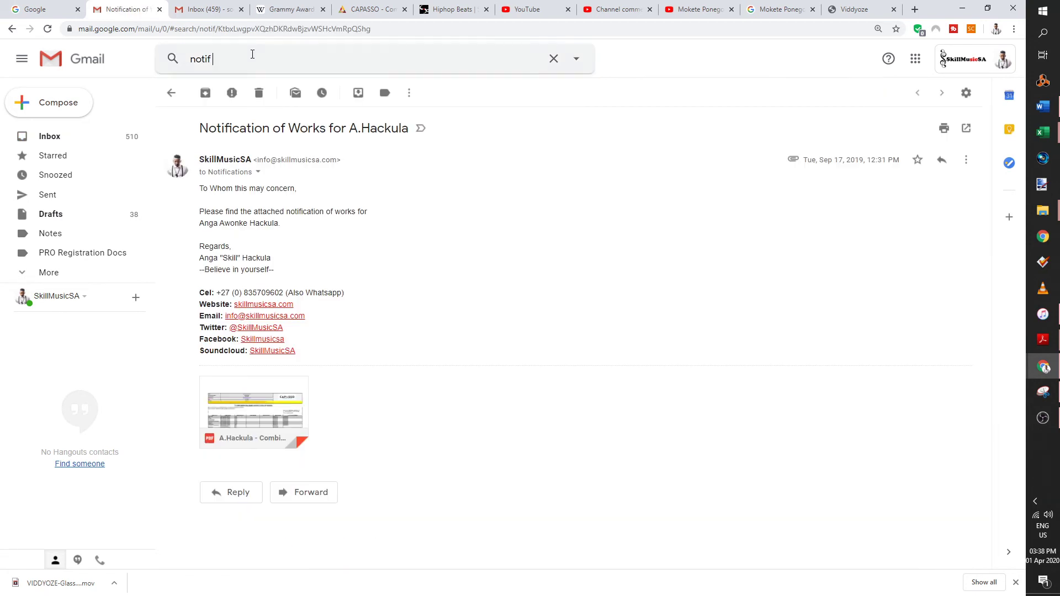
click(251, 55)
key(Escape)
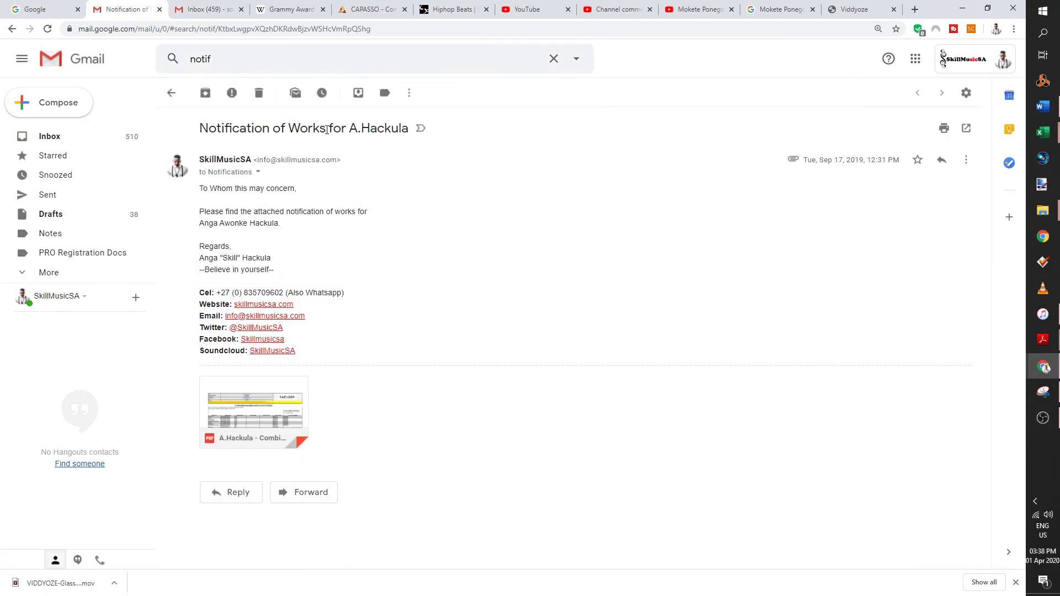
drag(327, 130, 190, 128)
key(ctrl+c)
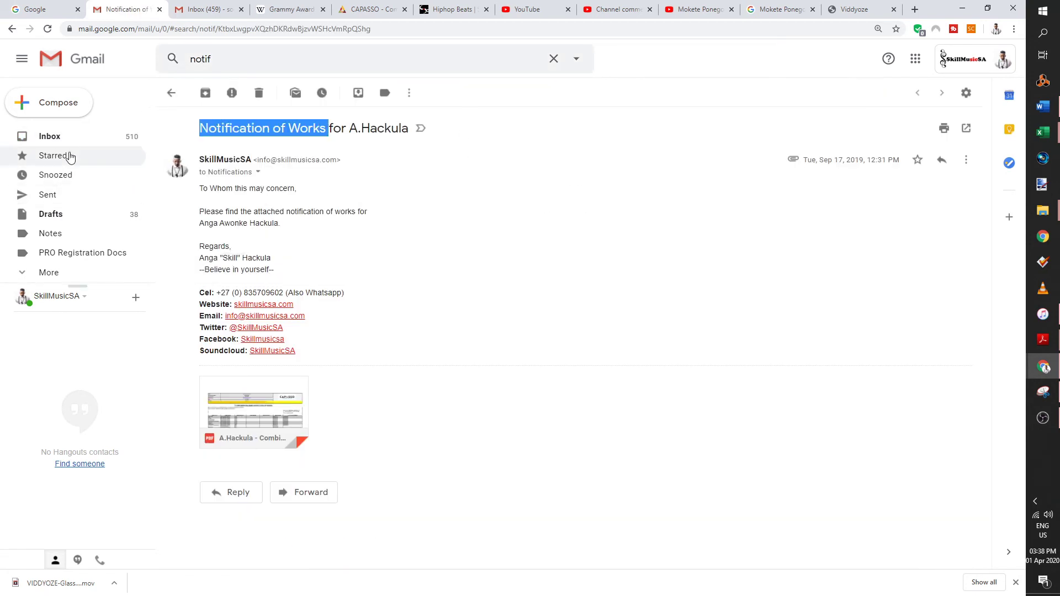
click(49, 136)
click(265, 57)
key(ctrl+v)
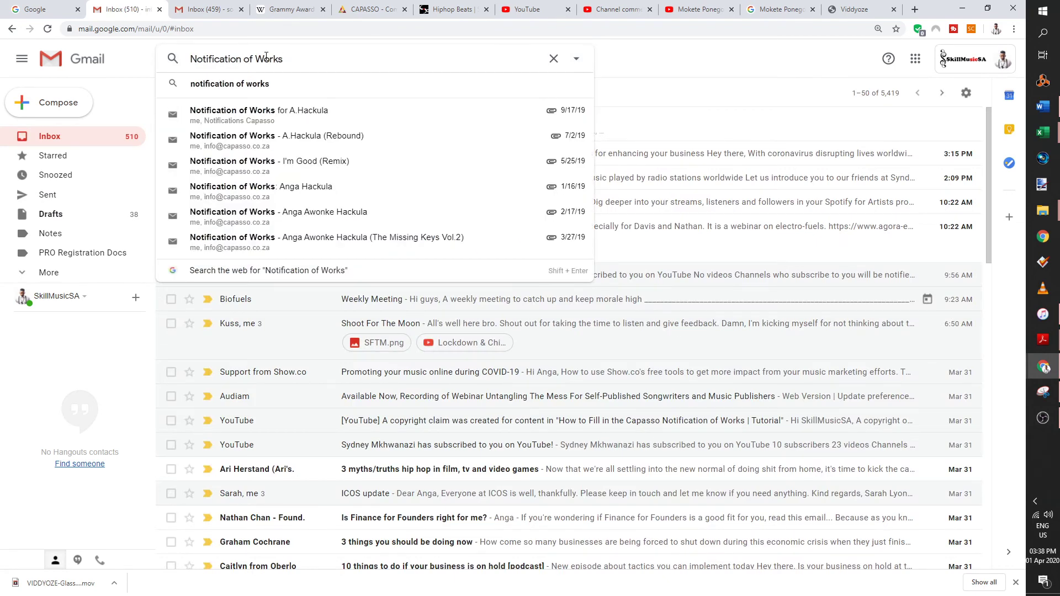
text(@cap)
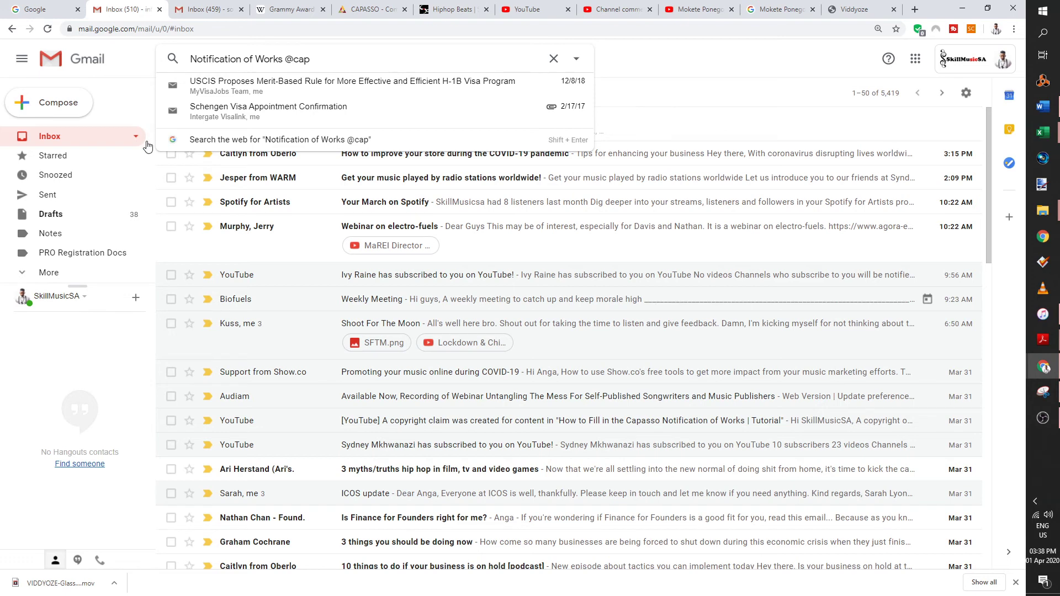
key(BackSpace)
key(BackSpace)
key(BackSpace)
key(BackSpace)
key(BackSpace)
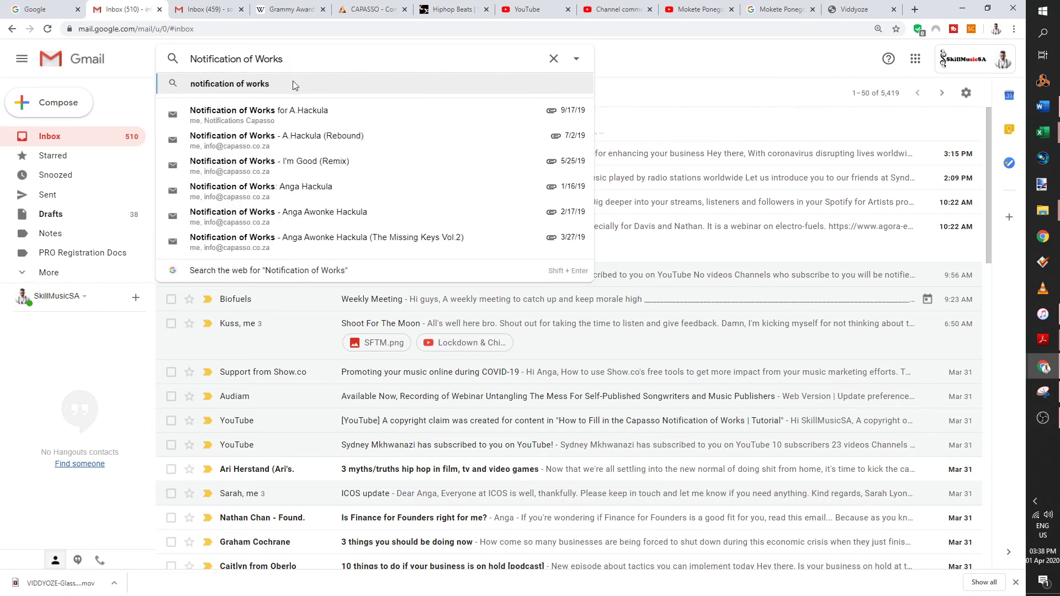
click(59, 199)
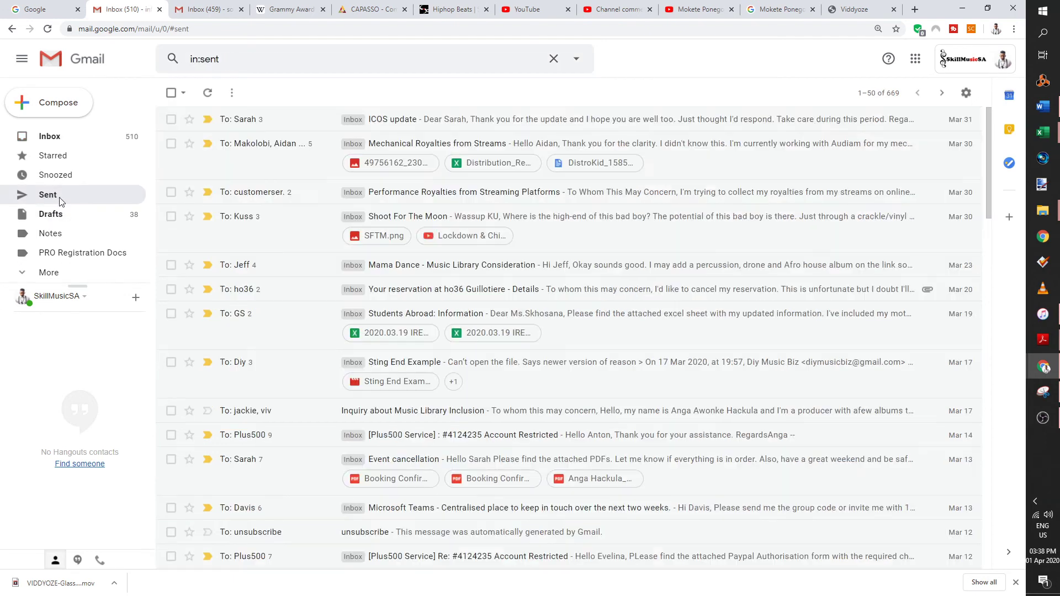
click(97, 144)
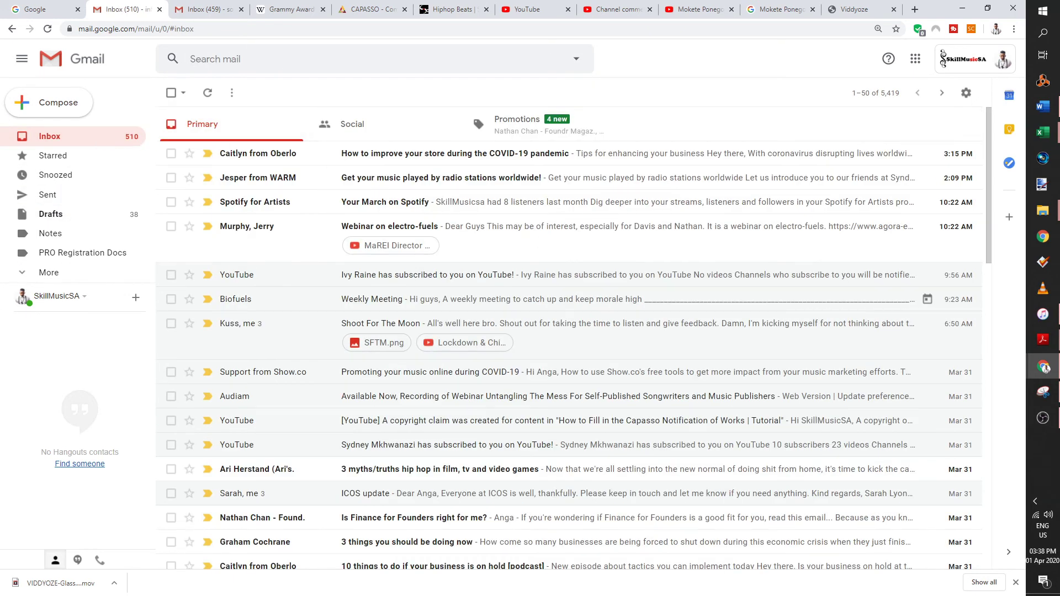